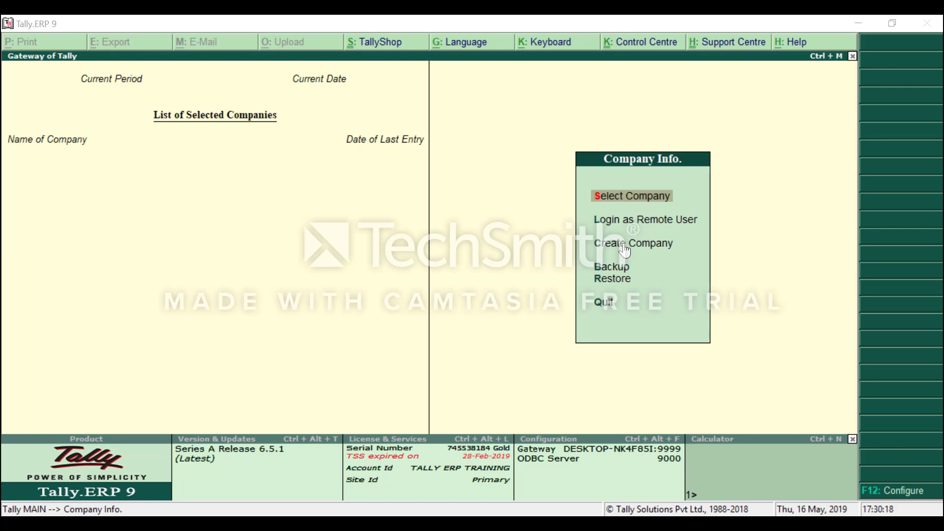
# Start a new company named Abc Company LLC, keeping the same mailing name.
pyautogui.click(612, 246)
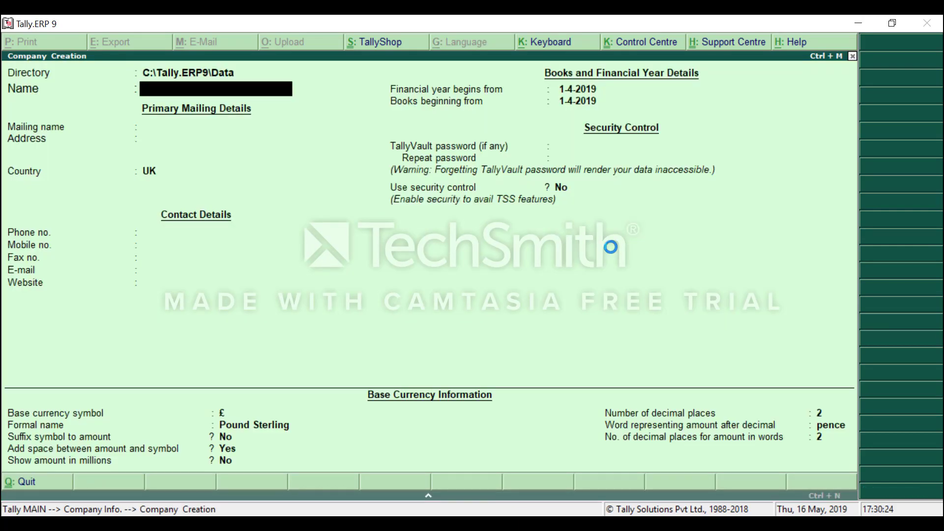
pyautogui.write('Abc Company LLC')
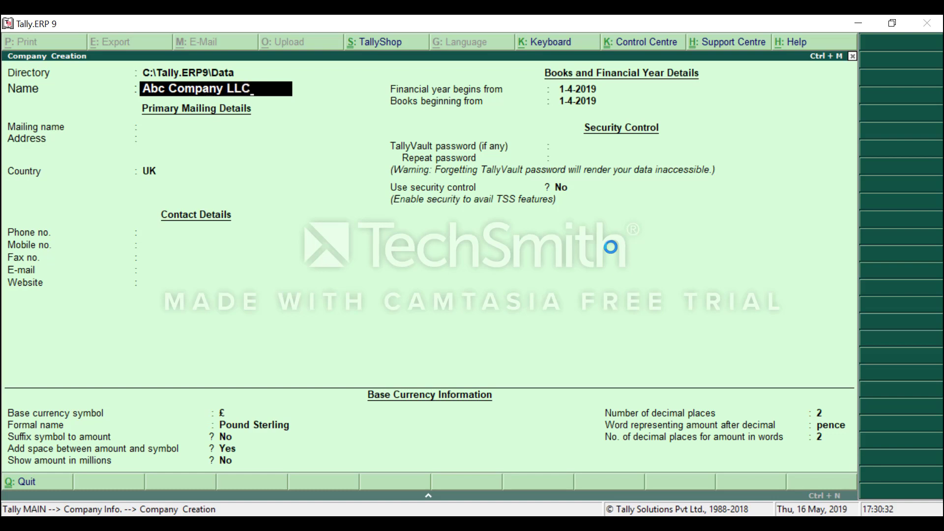
pyautogui.press('Return')
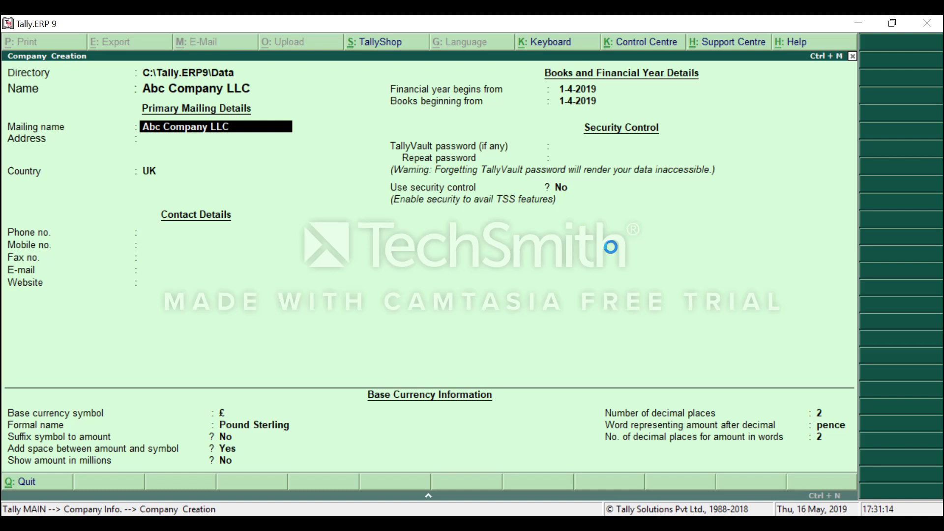
pyautogui.press('Return')
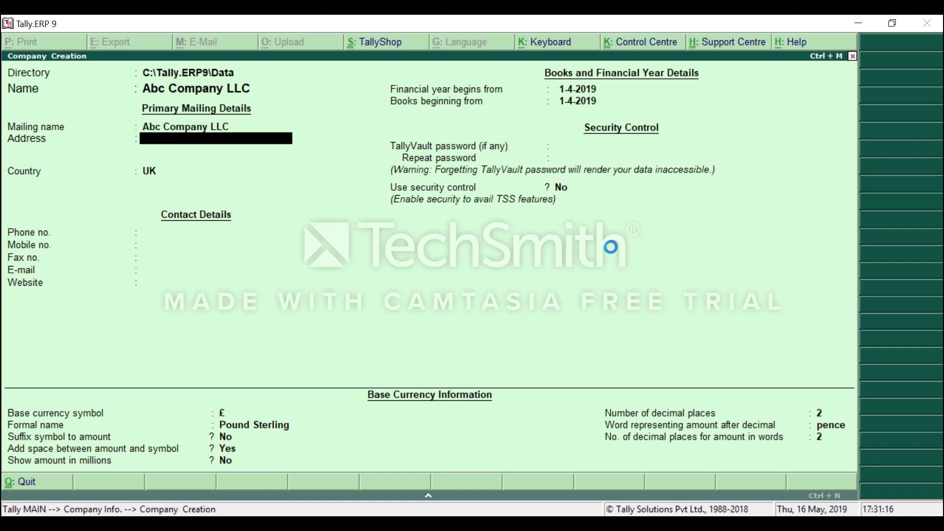
# Enter the address Deira, Dubai, then choose country UAE and emirate Dubai.
pyautogui.write('Deira')
pyautogui.press('Return')
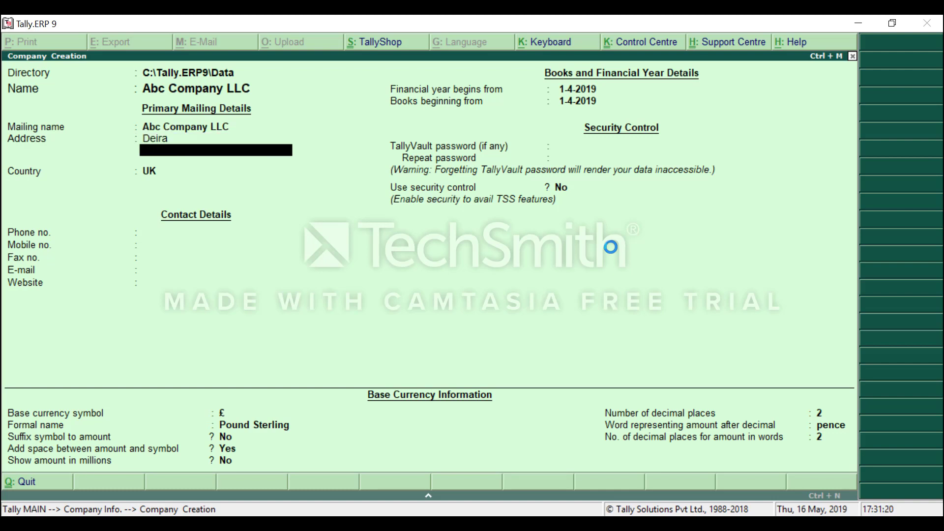
pyautogui.write('Dubai')
pyautogui.press('Return')
pyautogui.press('Return')
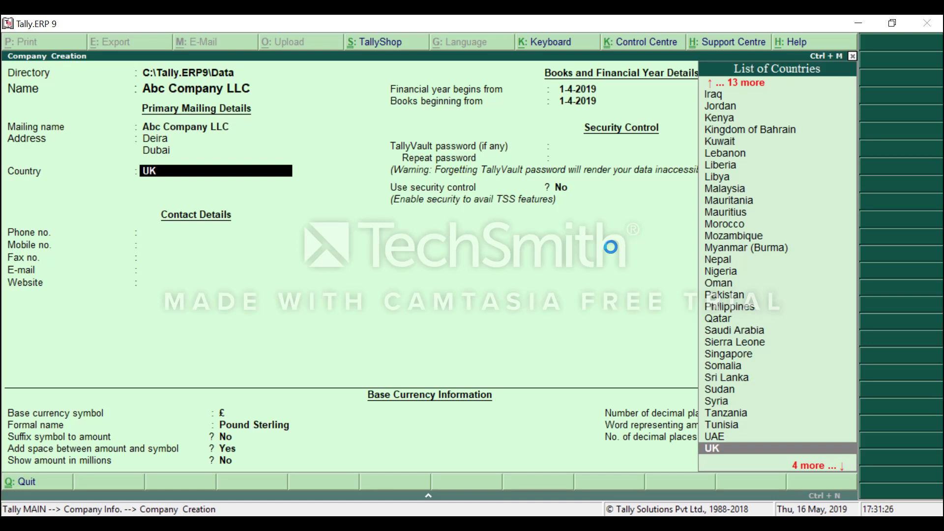
pyautogui.press('Up')
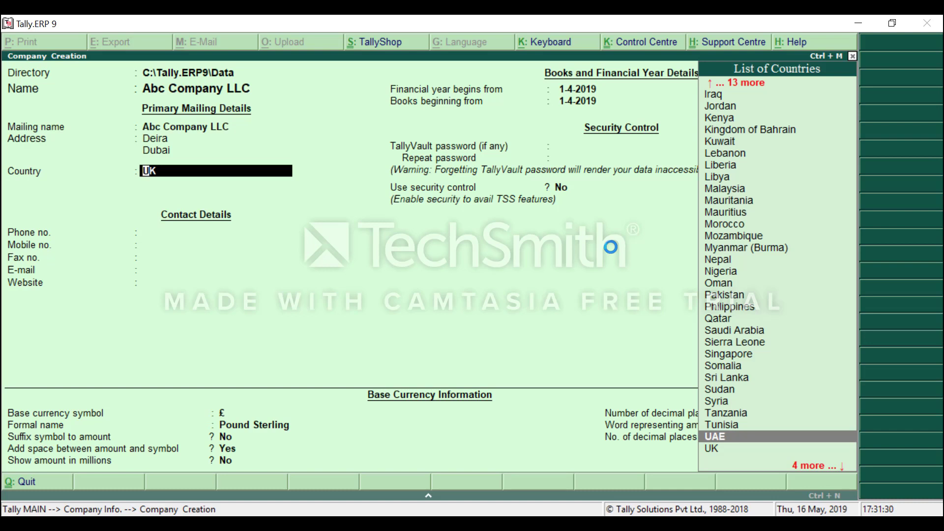
pyautogui.press('Return')
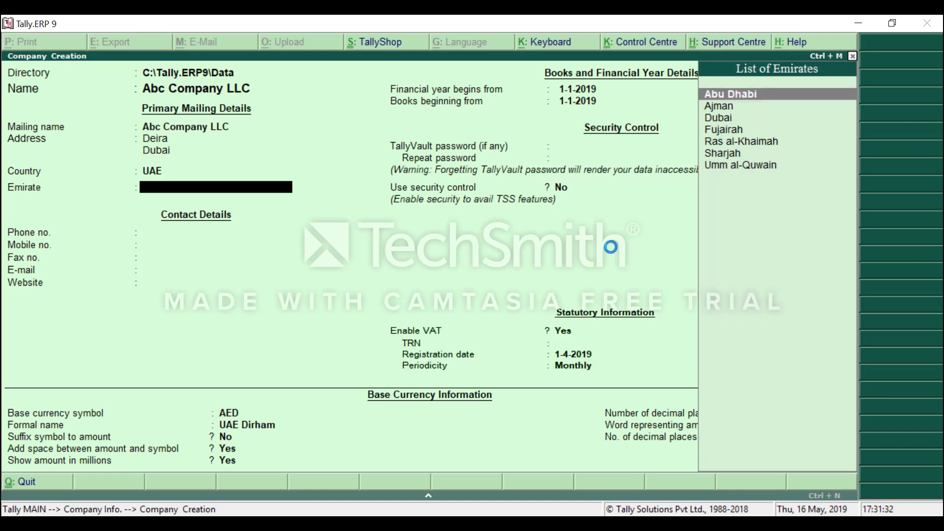
pyautogui.press('Down')
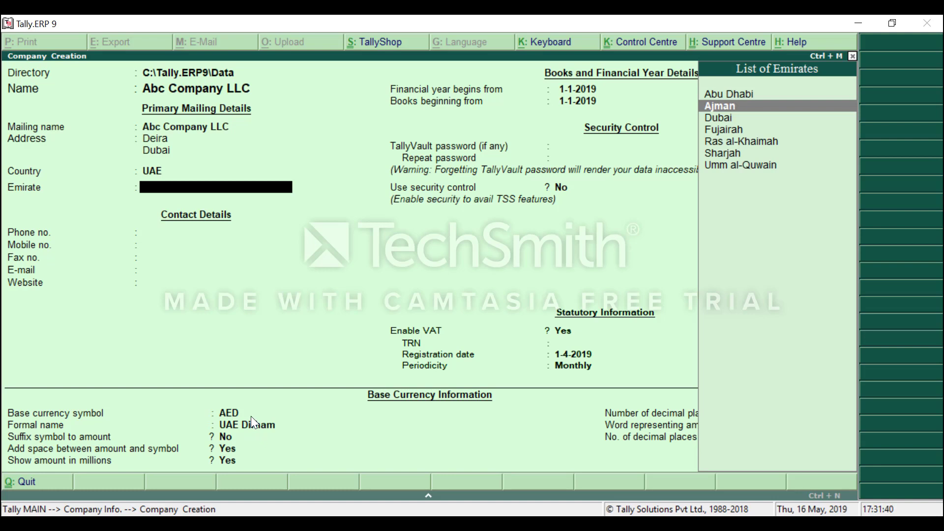
pyautogui.press('Down')
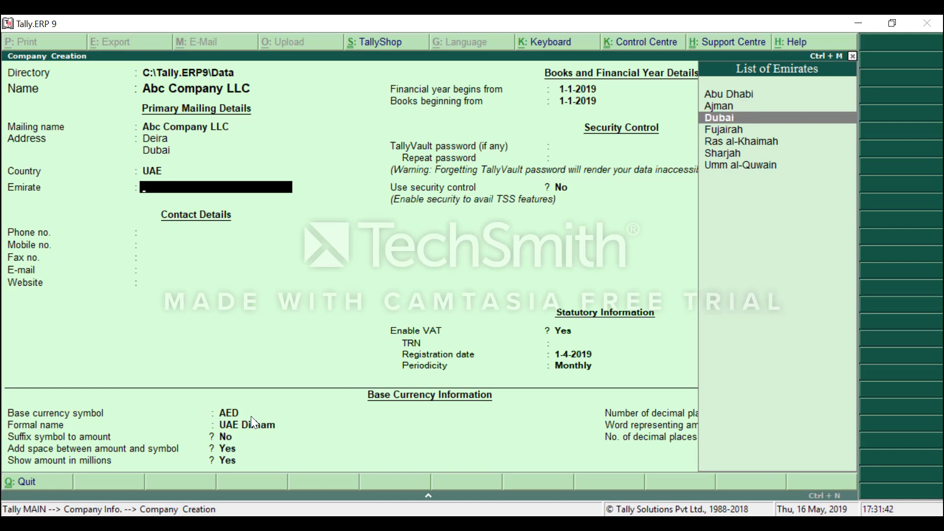
pyautogui.press('Return')
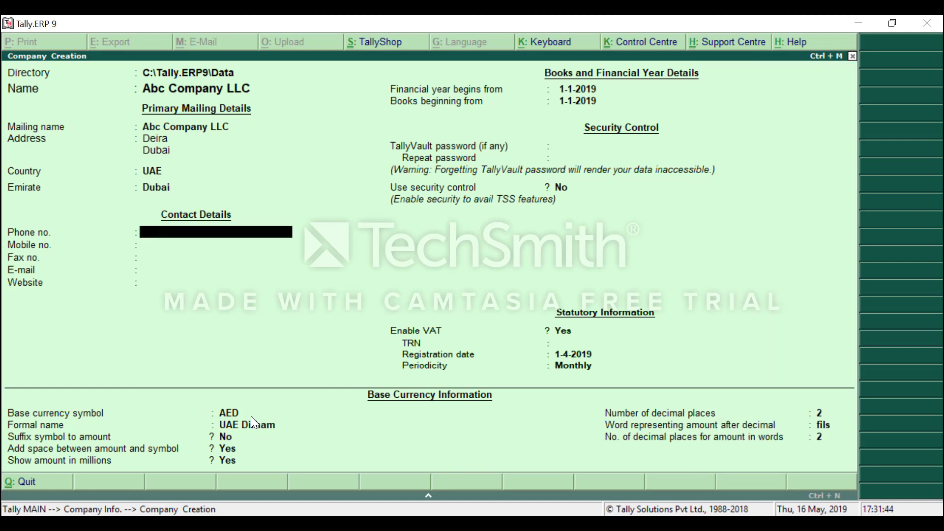
pyautogui.click(163, 191)
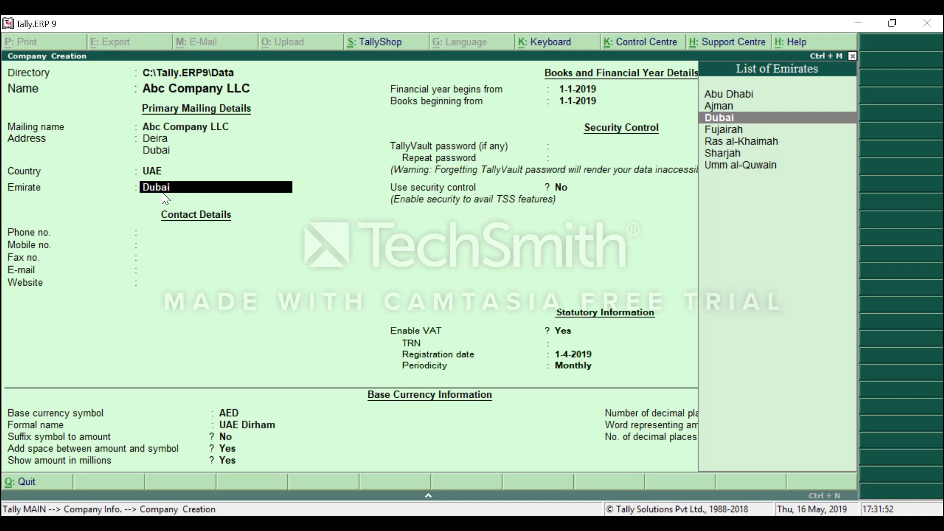
# Enter the company's mobile number and e-mail address, leaving phone, fax and website blank.
pyautogui.press('Return')
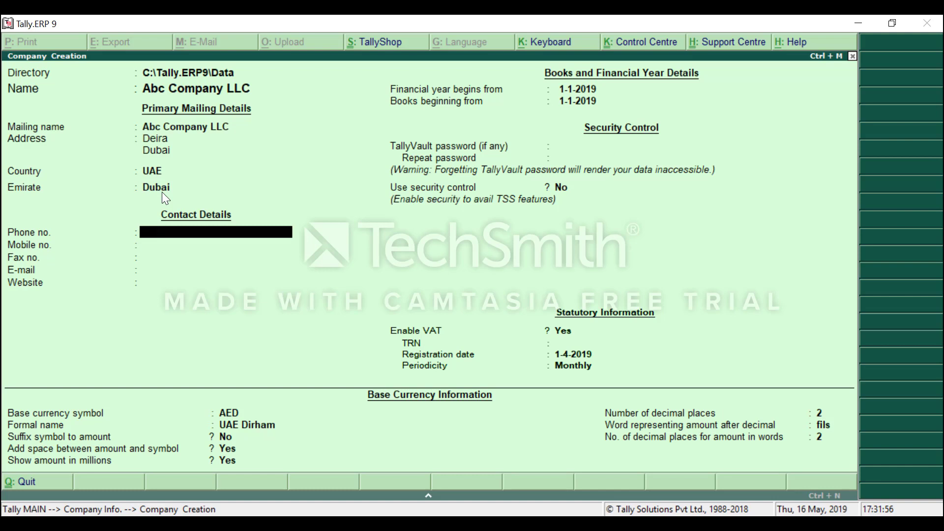
pyautogui.press('Return')
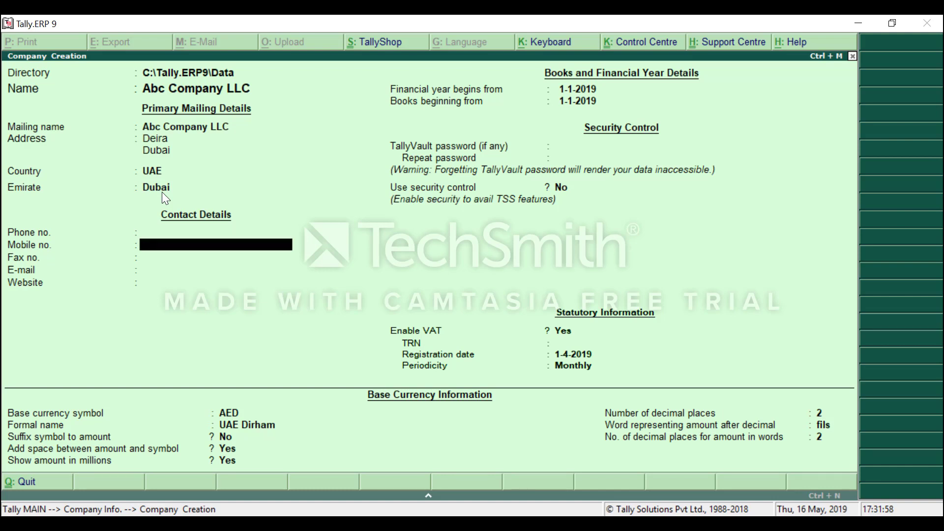
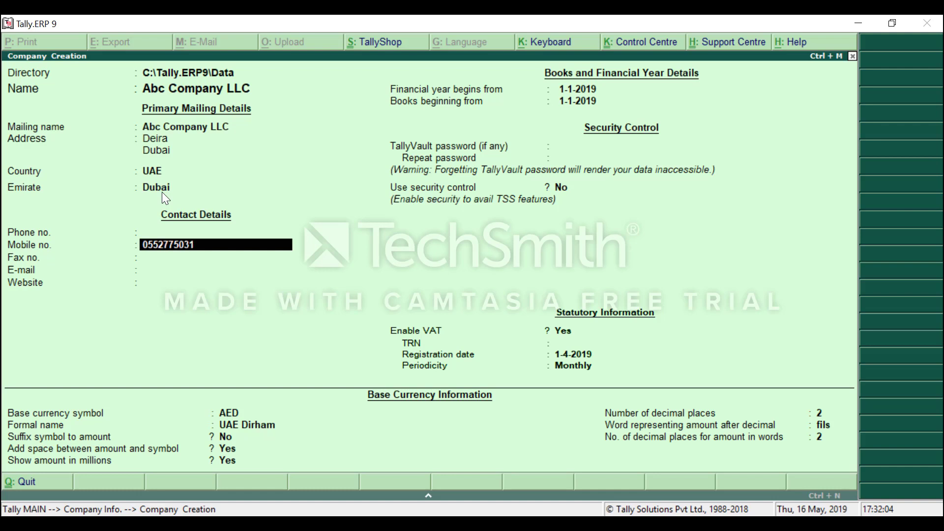
pyautogui.press('Return')
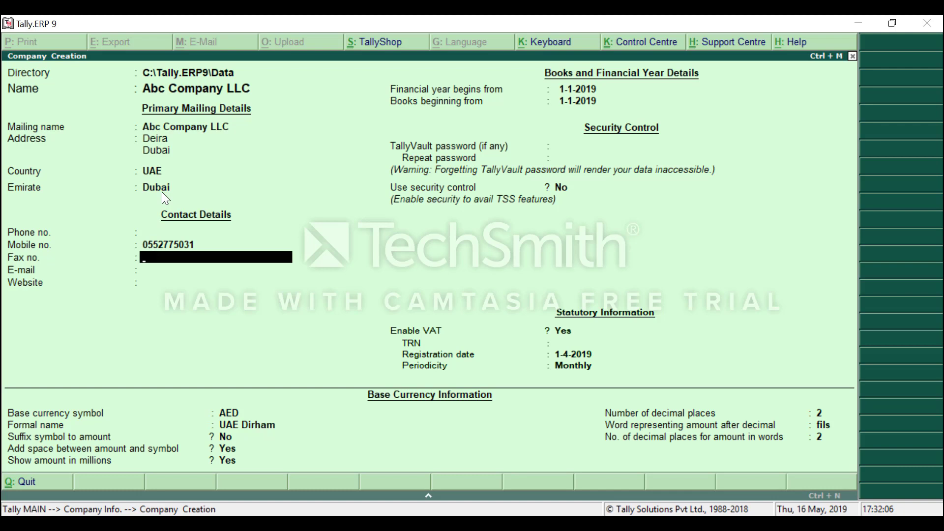
pyautogui.press('Return')
pyautogui.write('sa')
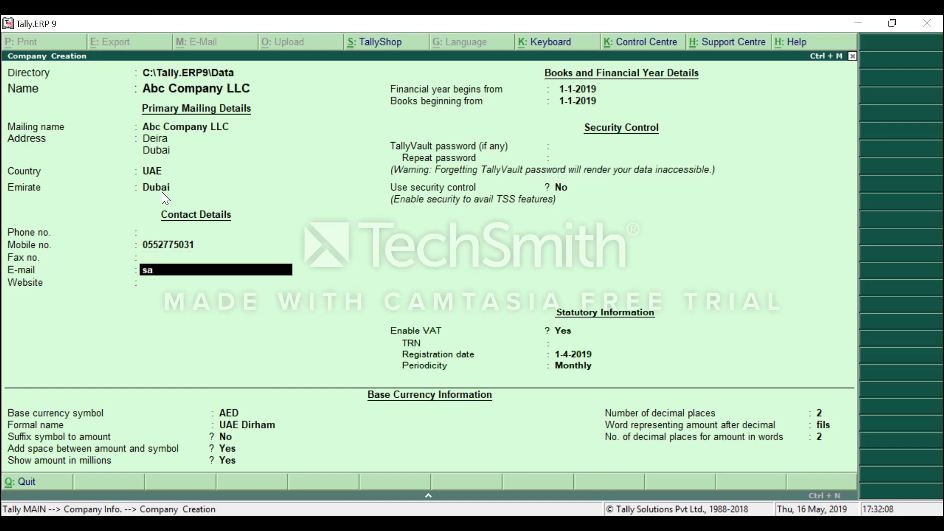
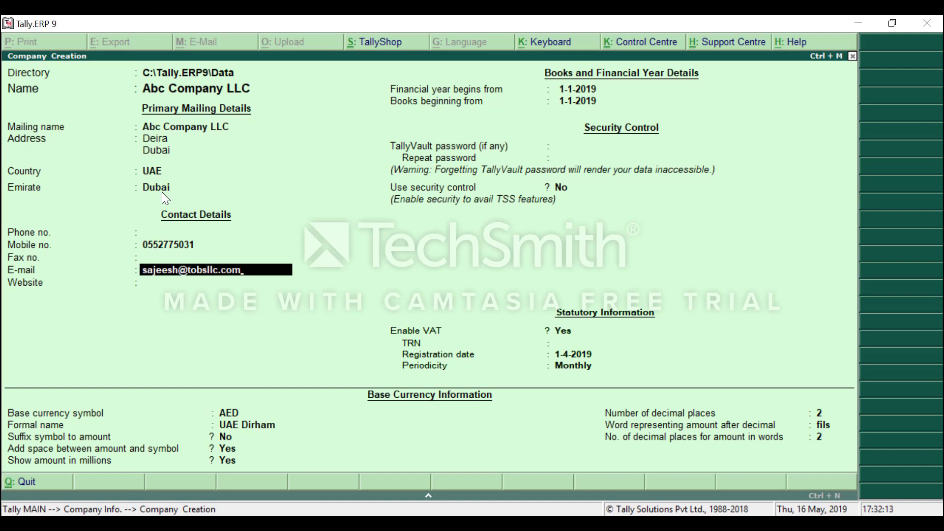
pyautogui.press('Return')
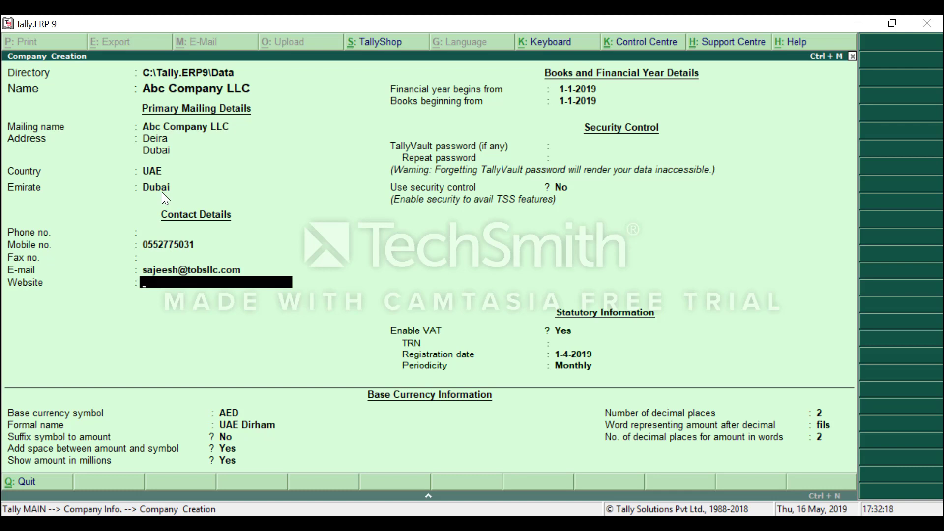
pyautogui.press('Return')
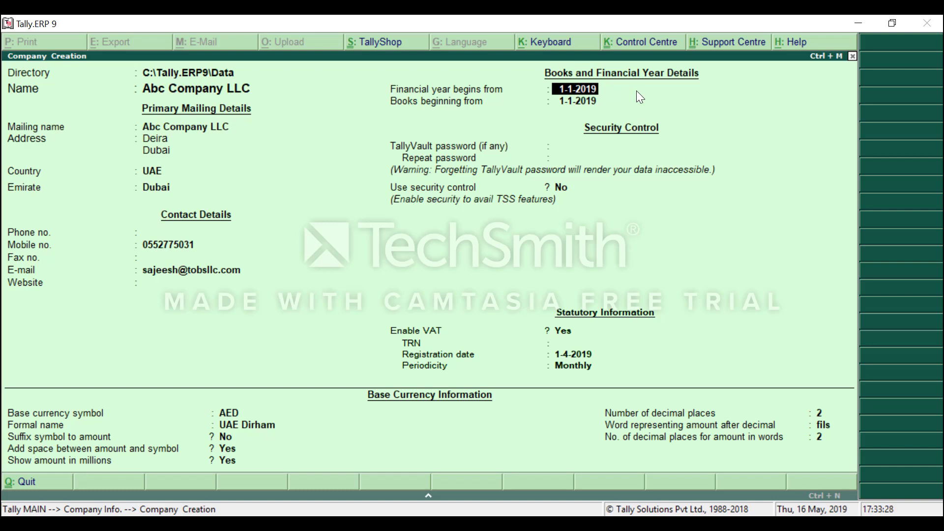
# Keep the financial year from 1-1-2019 and set books beginning to 1-5-2019.
pyautogui.press('Return')
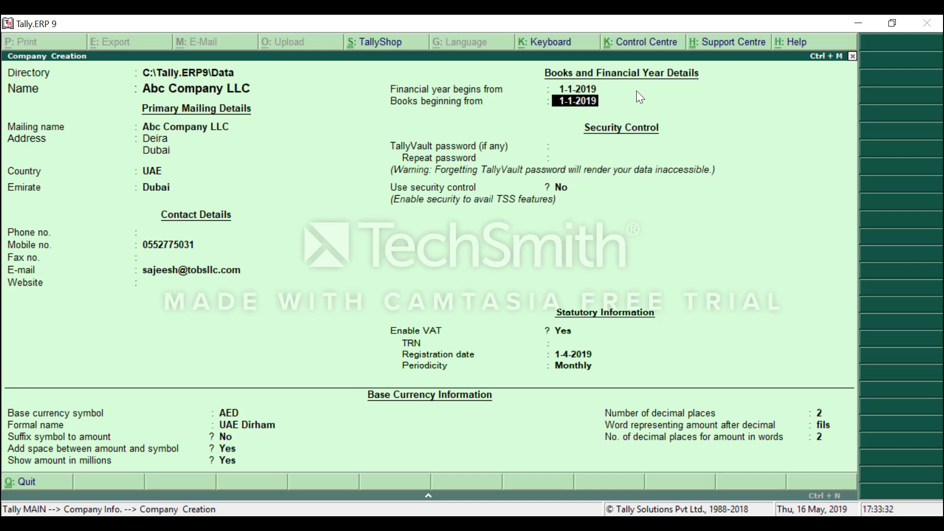
pyautogui.write('1 5 2019')
pyautogui.press('Return')
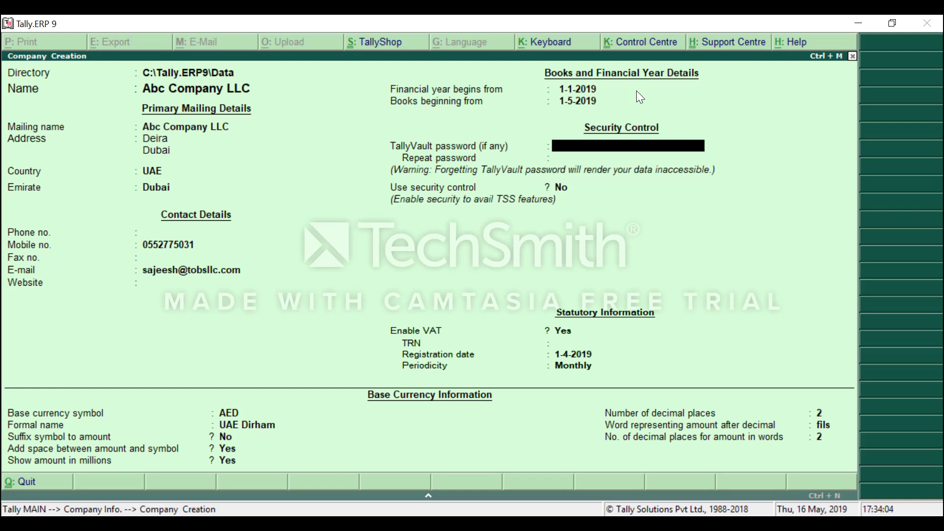
# Enable security control with an administrator name and password, and turn on Tally Audit features.
pyautogui.press('Return')
pyautogui.write('y')
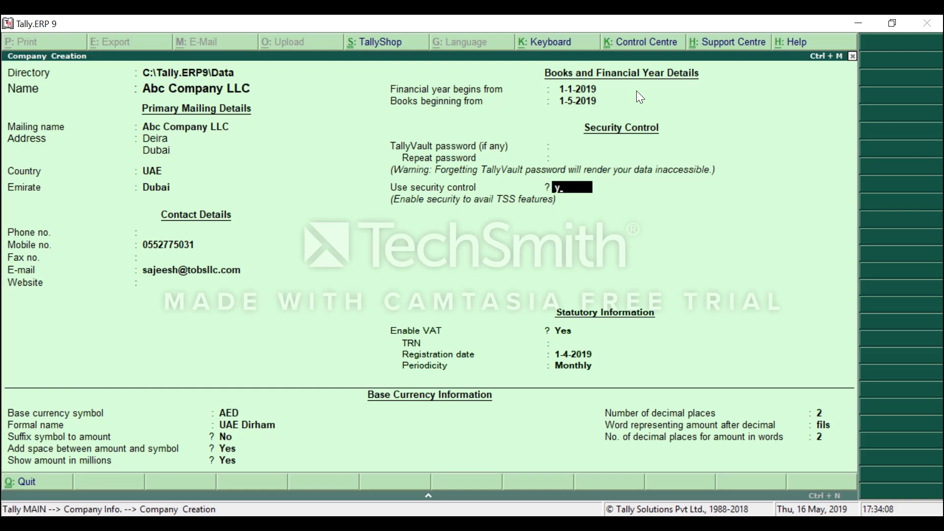
pyautogui.press('Return')
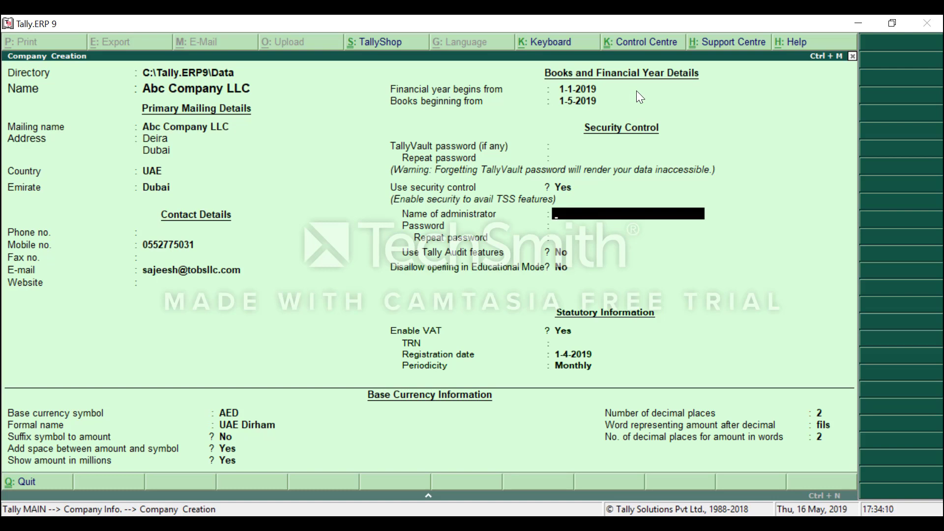
pyautogui.write('admin')
pyautogui.press('Return')
pyautogui.write('*')
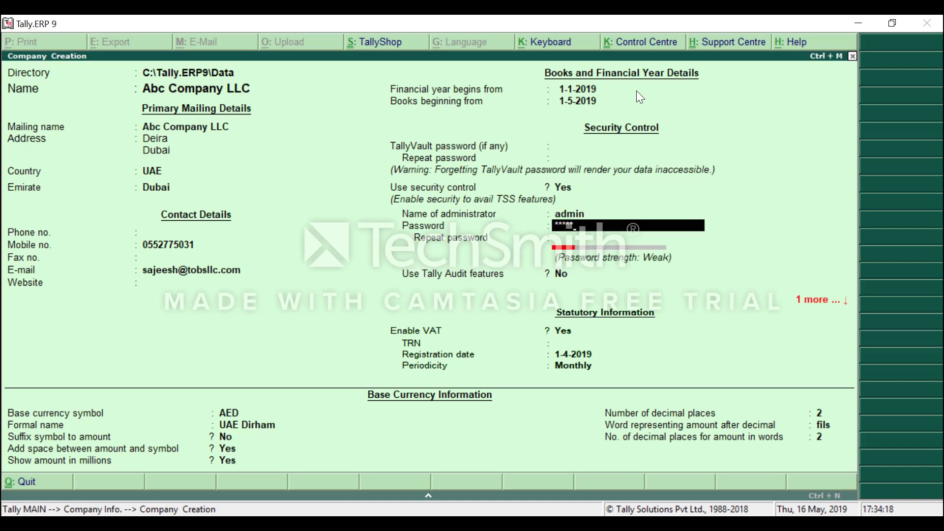
pyautogui.press('Return')
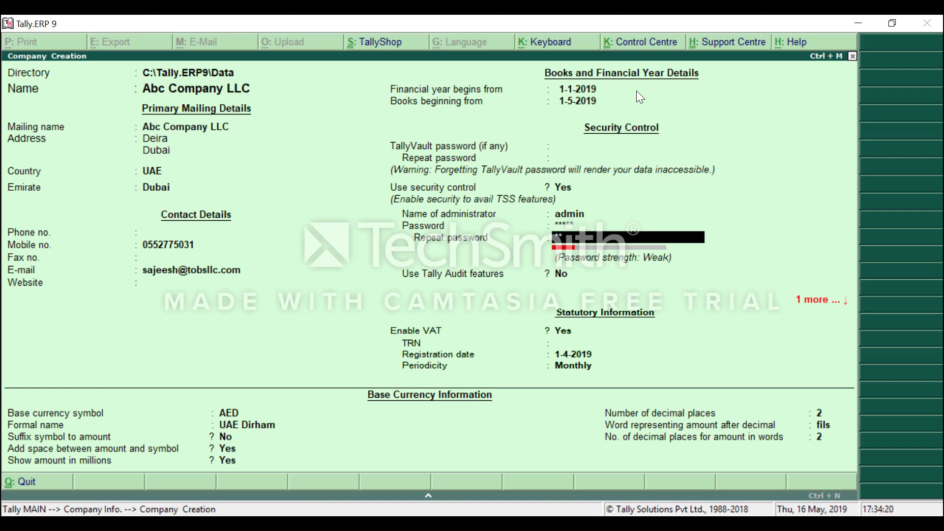
pyautogui.press('Return')
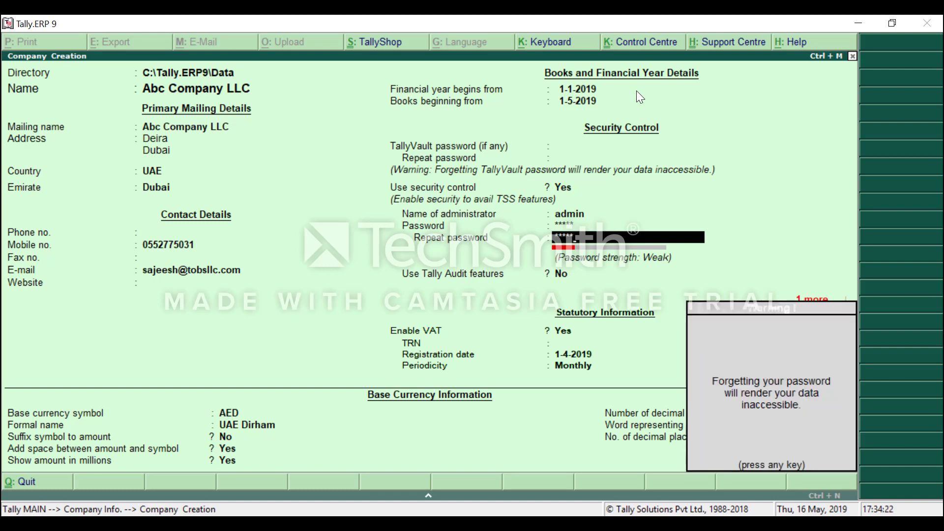
pyautogui.press('Return')
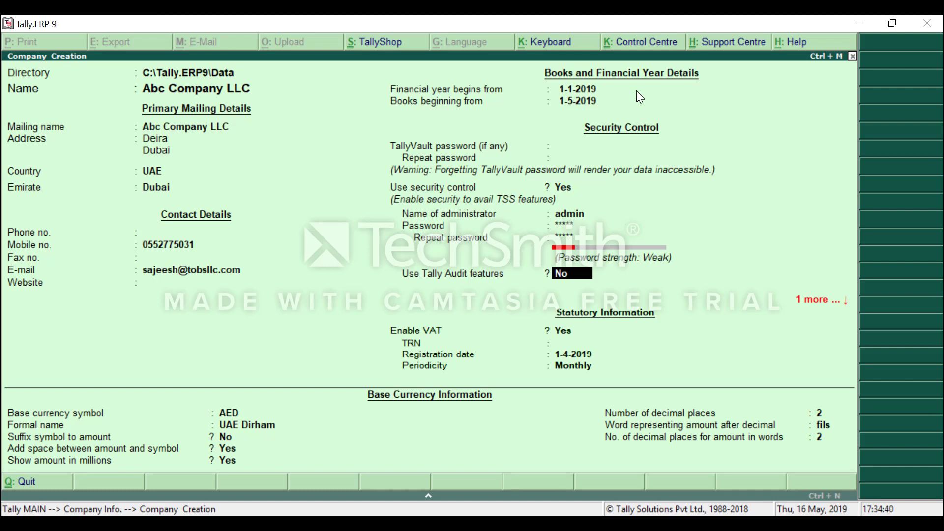
pyautogui.write('y')
pyautogui.press('Return')
pyautogui.press('Return')
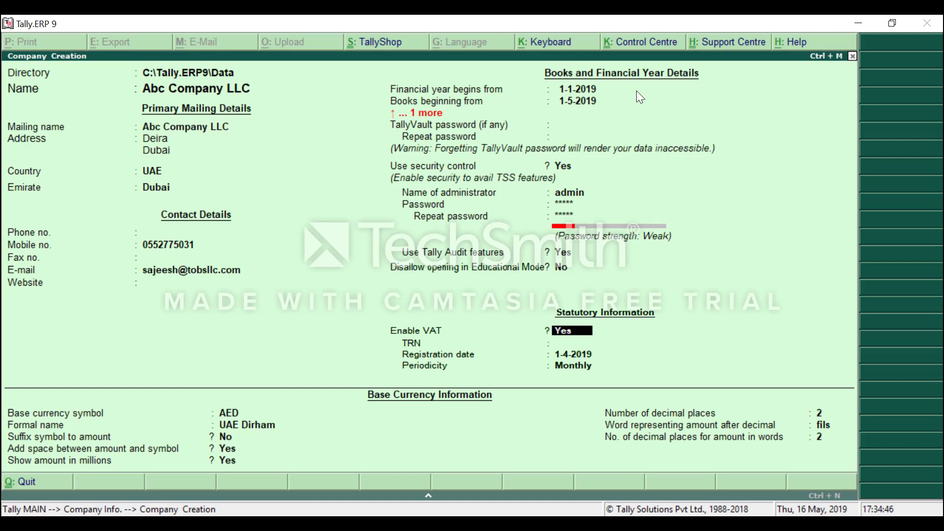
# Enter the company's TRN and set VAT periodicity to Quarterly starting 1-Apr-2019.
pyautogui.press('Return')
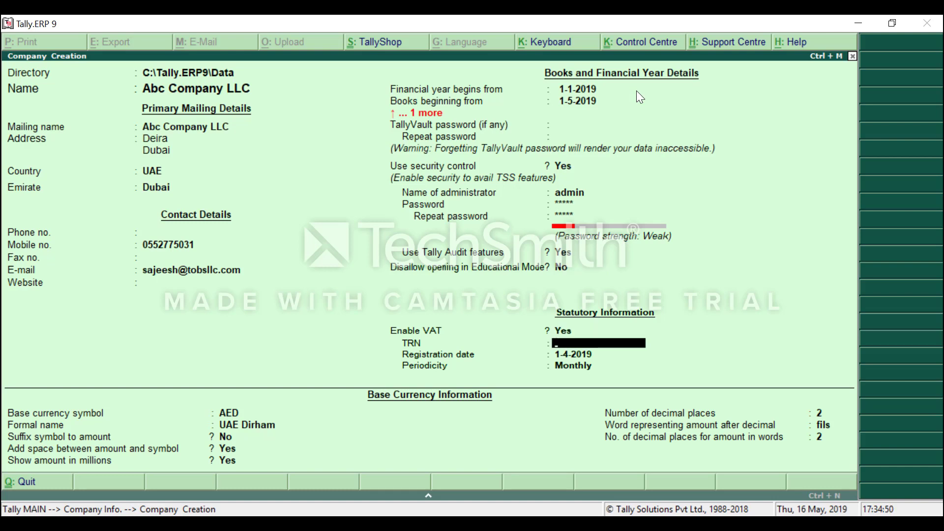
pyautogui.write('1234567890875')
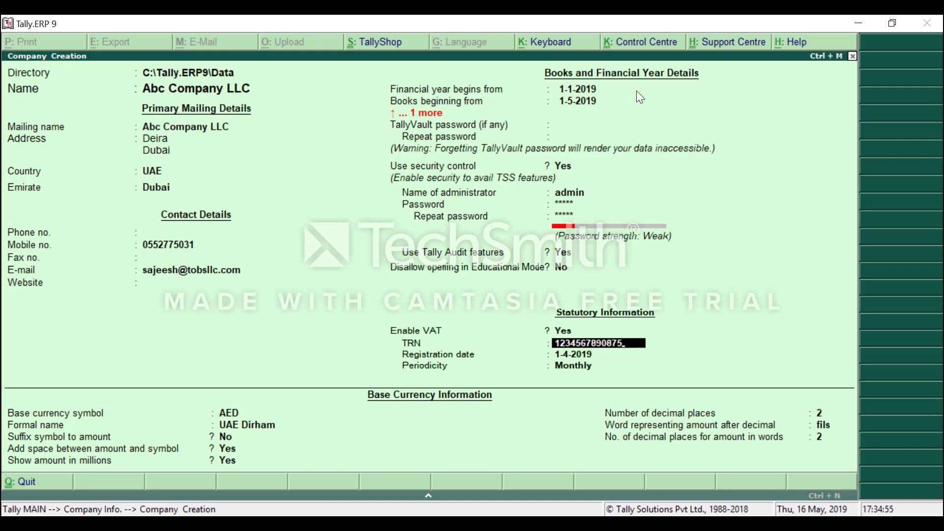
pyautogui.press('Return')
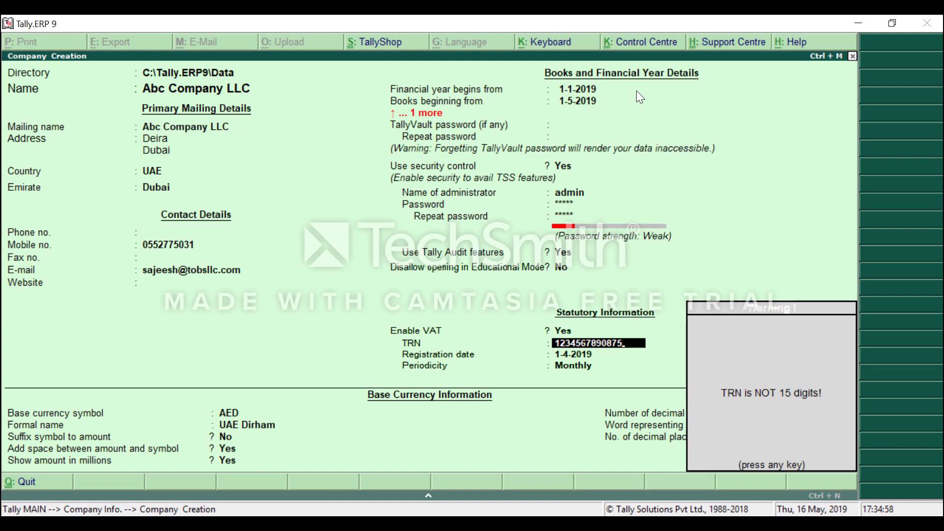
pyautogui.press('Return')
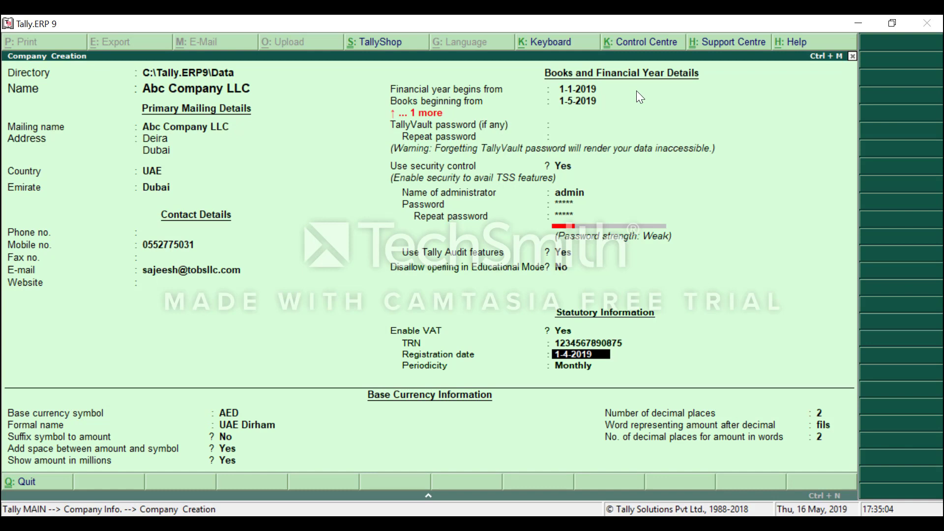
pyautogui.press('Return')
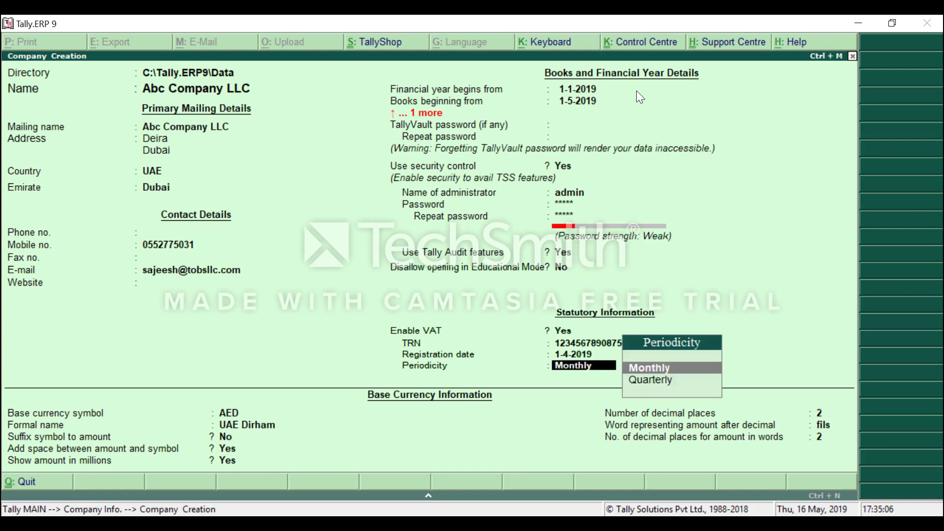
pyautogui.press('BackSpace')
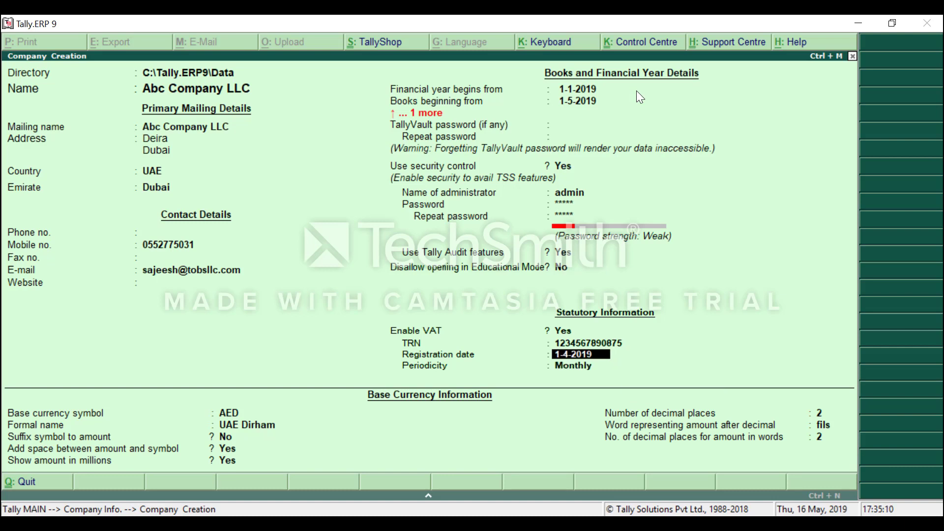
pyautogui.press('Return')
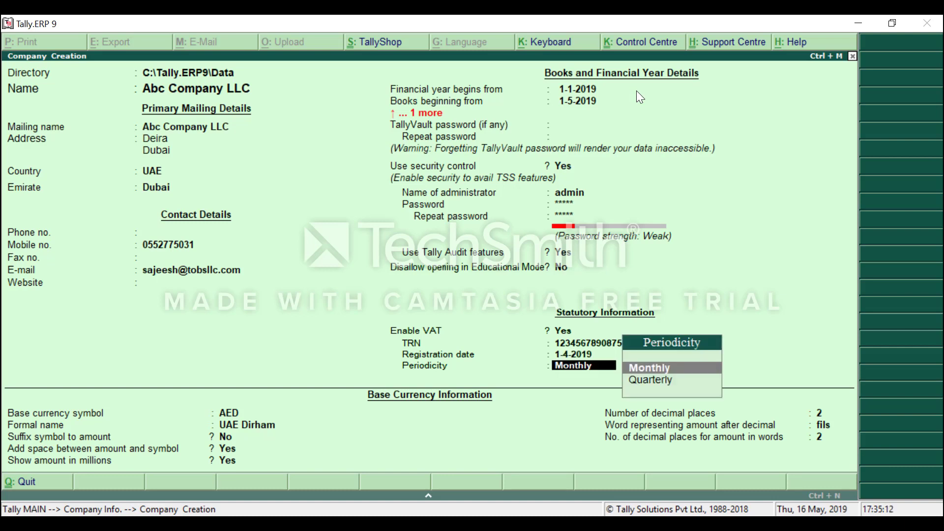
pyautogui.press('Down')
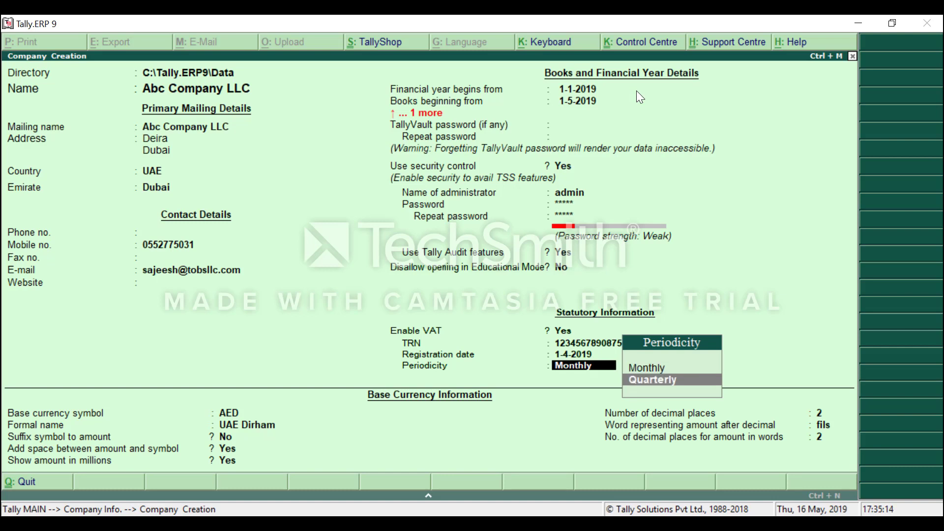
pyautogui.press('Return')
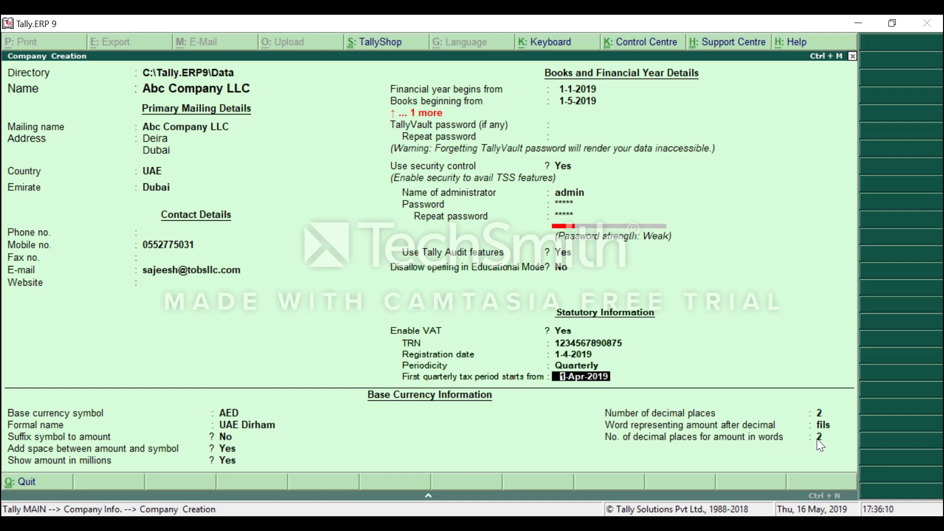
# Accept the AED base currency fields unchanged and finish the company creation form.
pyautogui.press('Return')
pyautogui.press('Return')
pyautogui.press('Return')
pyautogui.press('Return')
pyautogui.press('Return')
pyautogui.press('Return')
pyautogui.press('Return')
pyautogui.press('Return')
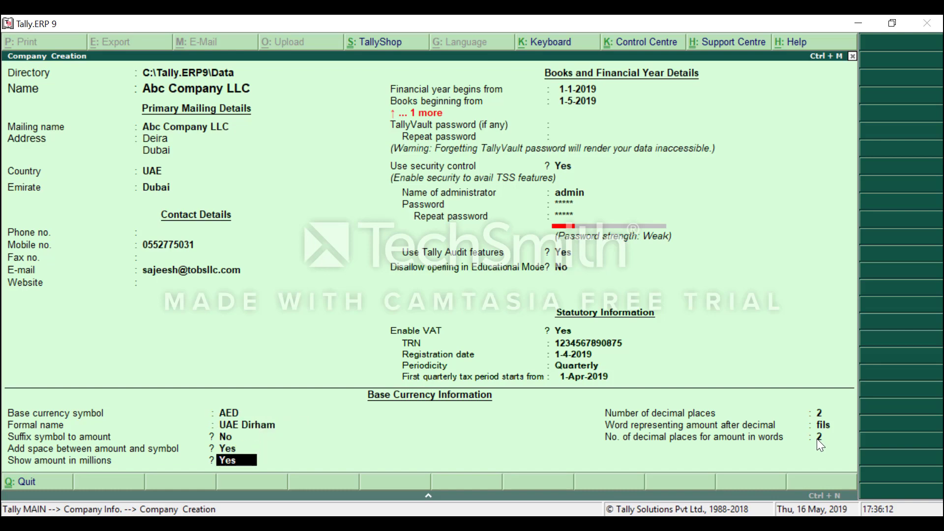
pyautogui.press('Return')
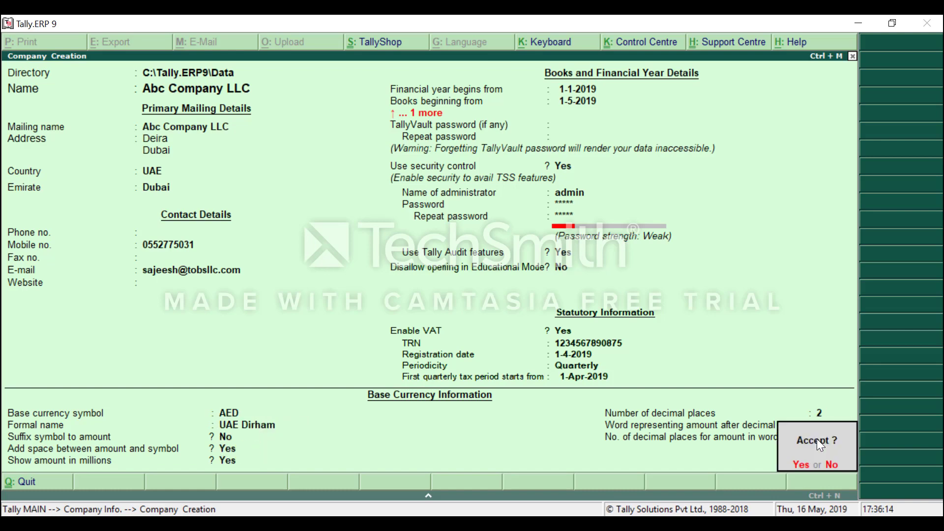
pyautogui.press('Return')
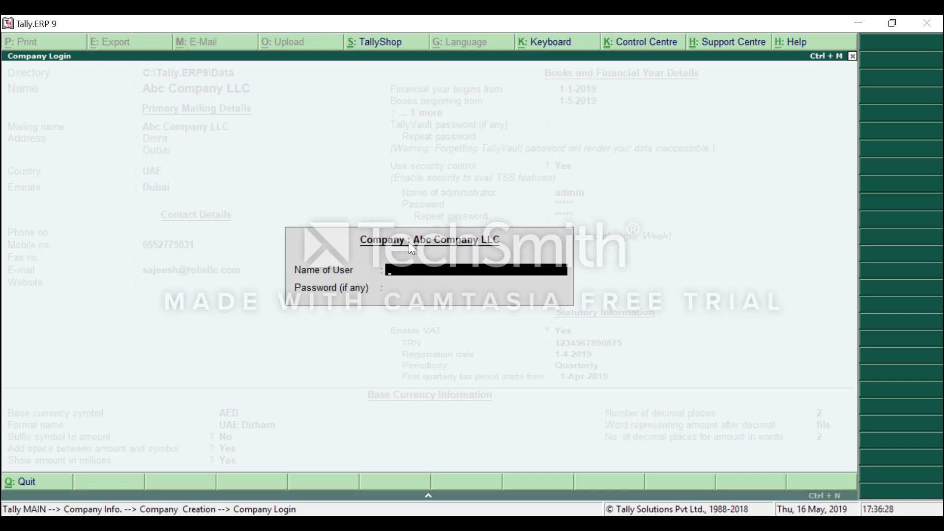
# Log in to Abc Company LLC with the administrator user name and password.
pyautogui.write('min')
pyautogui.press('Return')
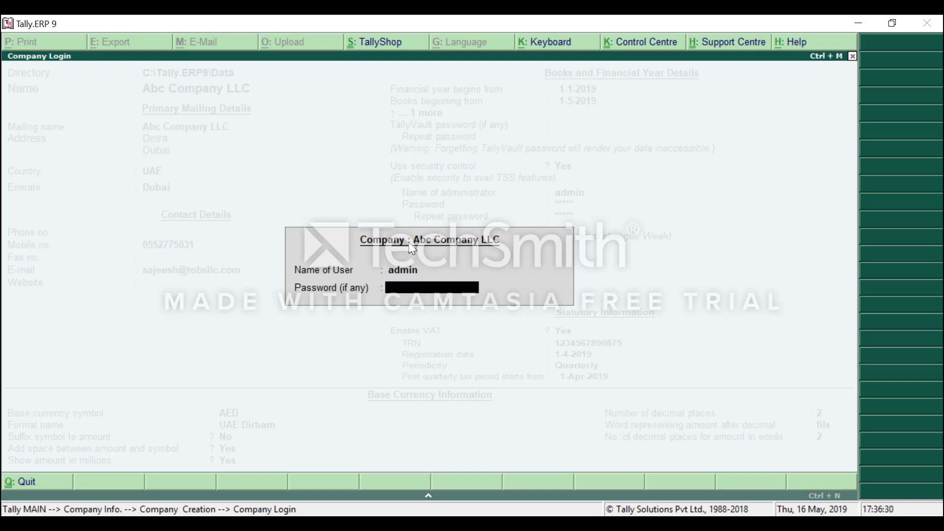
pyautogui.write('**')
pyautogui.press('Return')
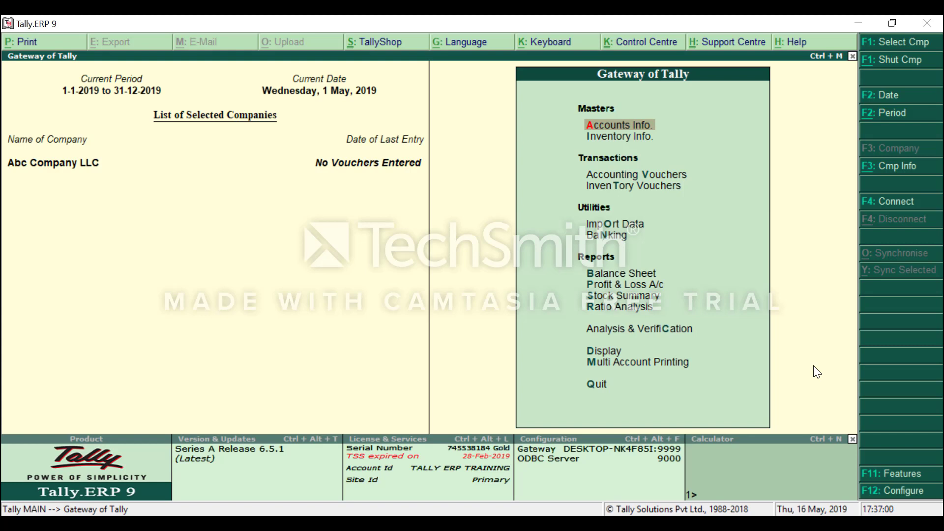
# Open F11: Features from the Gateway of Tally.
pyautogui.click(893, 479)
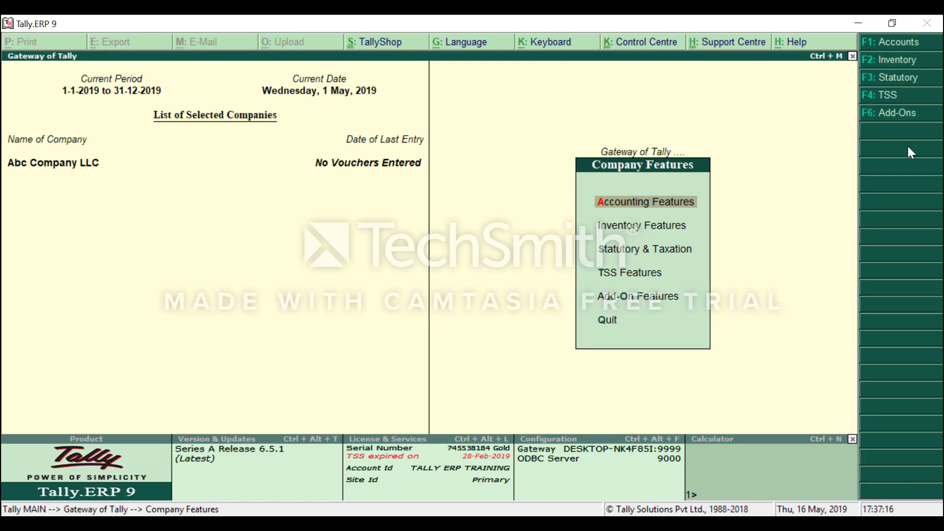
# Open the F1: Accounts settings in Company Features.
pyautogui.click(892, 47)
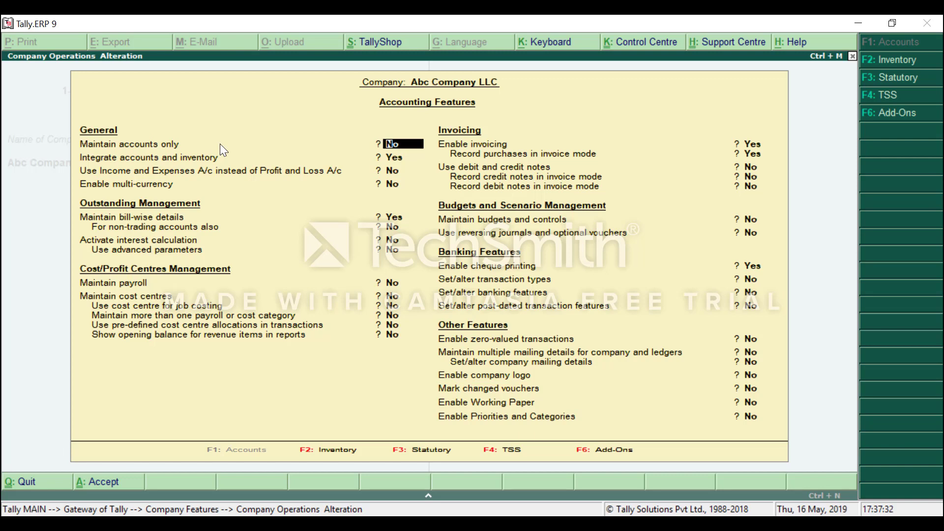
pyautogui.click(400, 158)
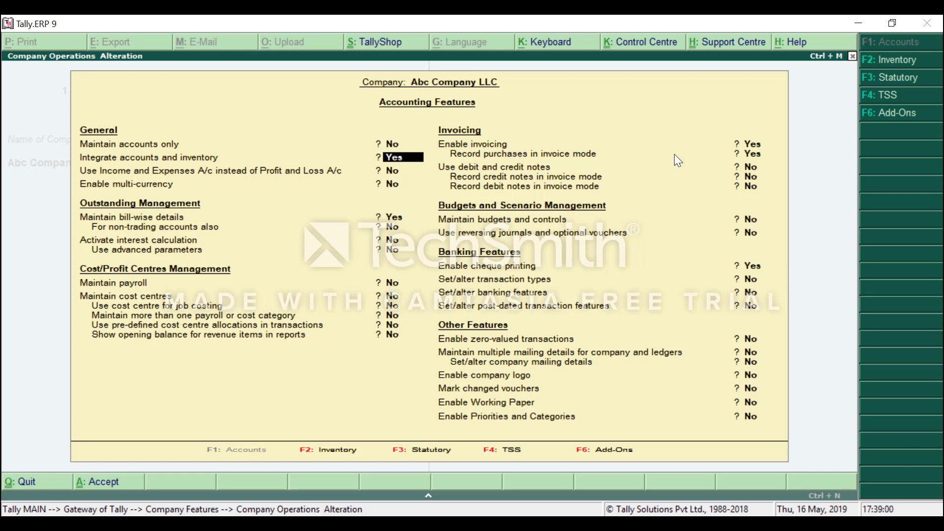
# Turn on debit and credit notes, with both recorded in invoice mode.
pyautogui.click(753, 168)
pyautogui.write('y')
pyautogui.press('Return')
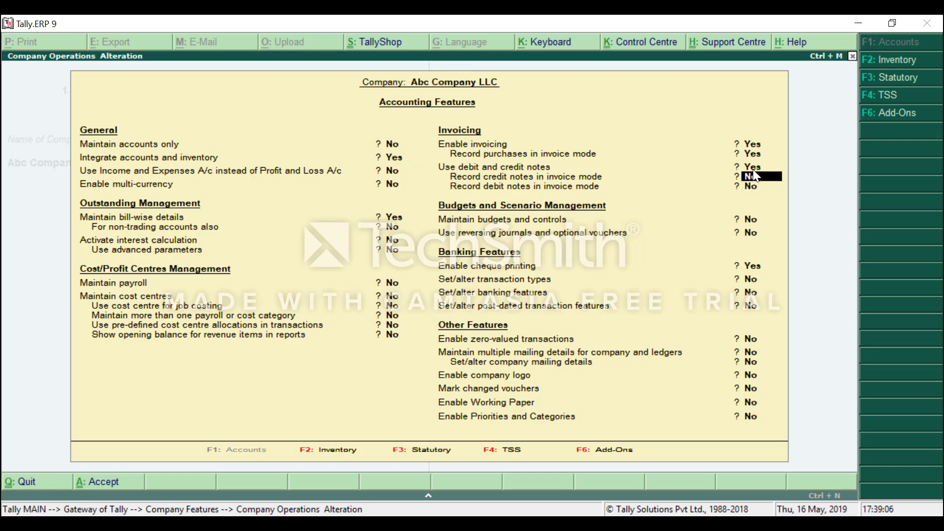
pyautogui.write('y')
pyautogui.press('Return')
pyautogui.press('Return')
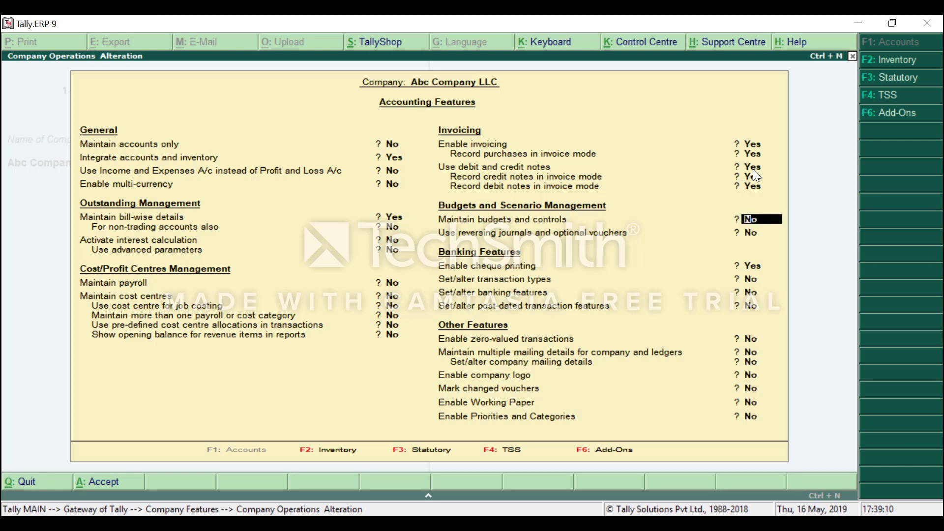
# Leave budgets and the remaining accounting features unchanged and save the accounting features.
pyautogui.press('Return')
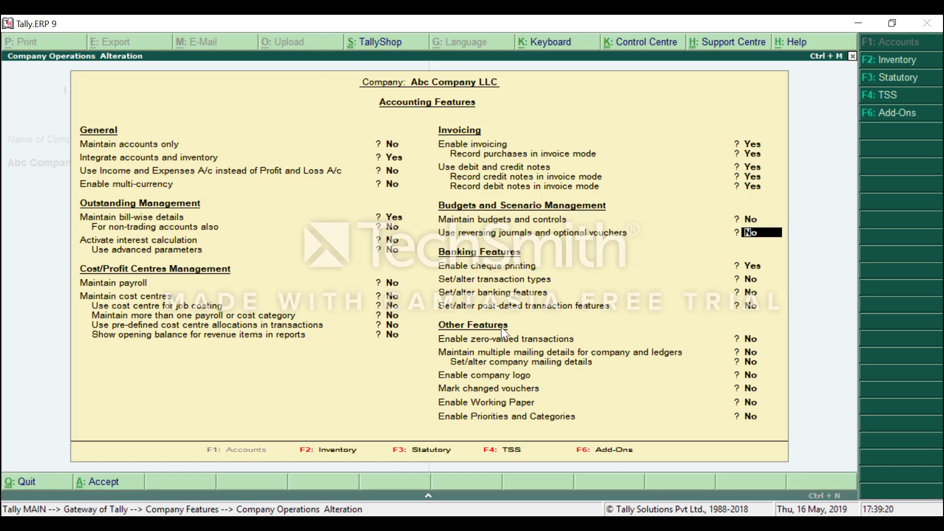
pyautogui.click(749, 335)
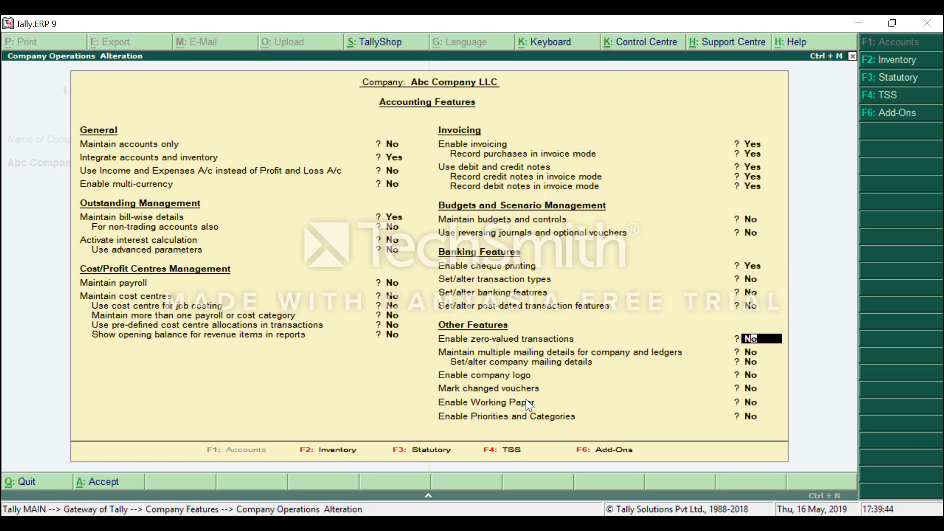
pyautogui.press('Return')
pyautogui.press('Return')
pyautogui.press('Return')
pyautogui.press('Return')
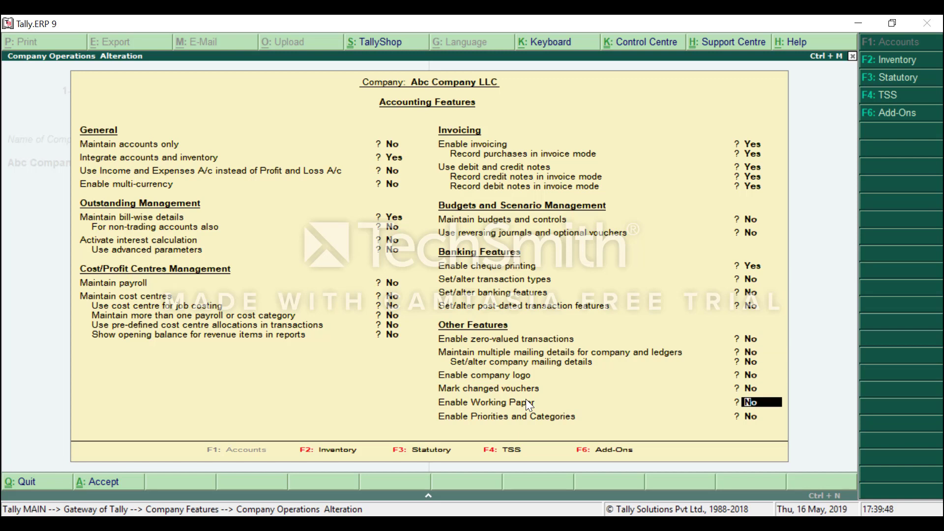
pyautogui.press('Return')
pyautogui.press('Return')
pyautogui.press('Return')
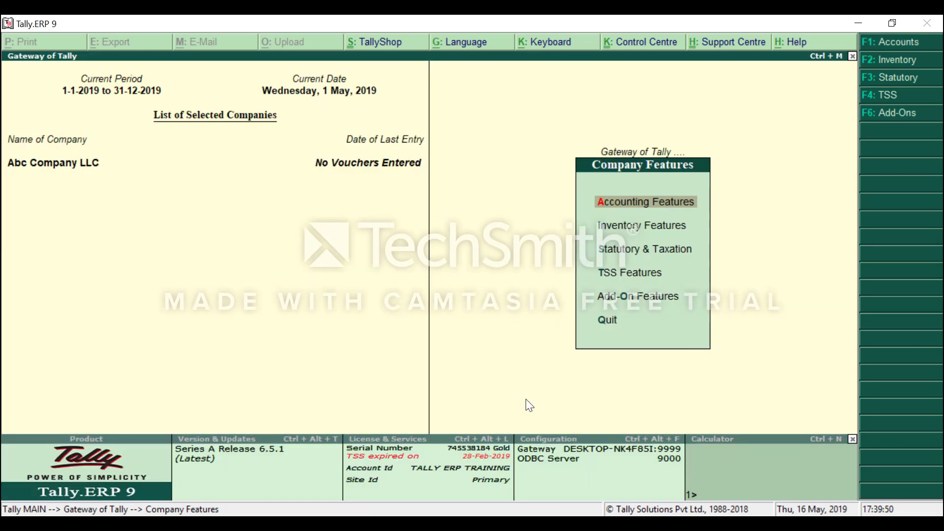
# Select Inventory Features in the Company Features menu for Abc Company LLC.
pyautogui.press('Down')
pyautogui.press('Return')
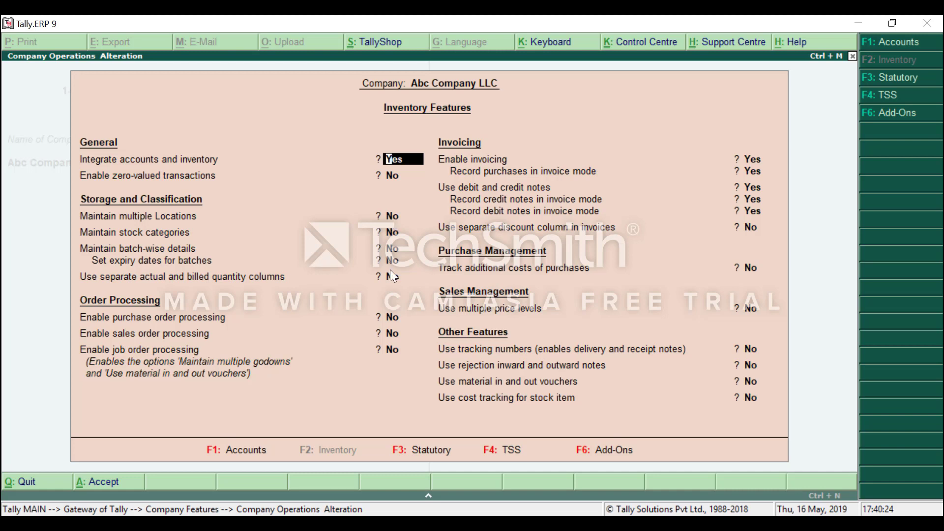
# Turn on purchase and sales order processing, leaving job order processing off.
pyautogui.click(402, 318)
pyautogui.press('Return')
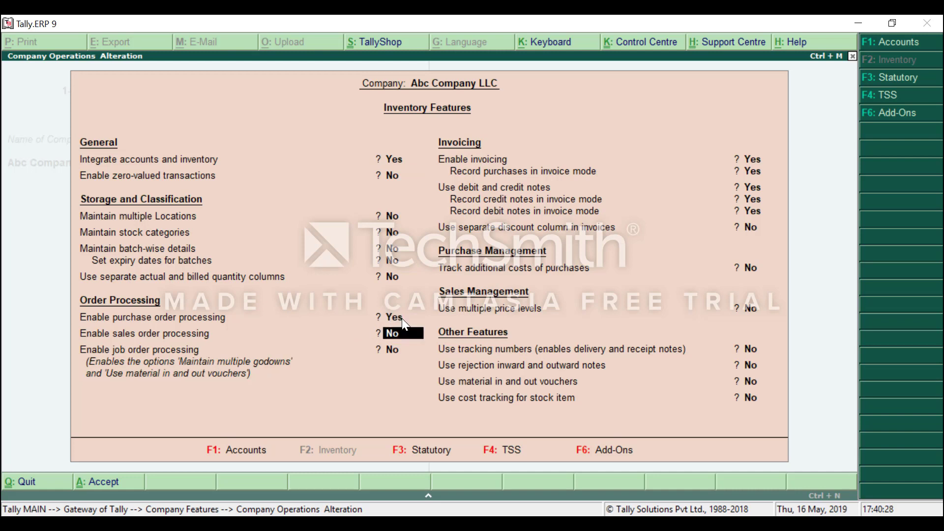
pyautogui.write('y')
pyautogui.press('Return')
pyautogui.press('Return')
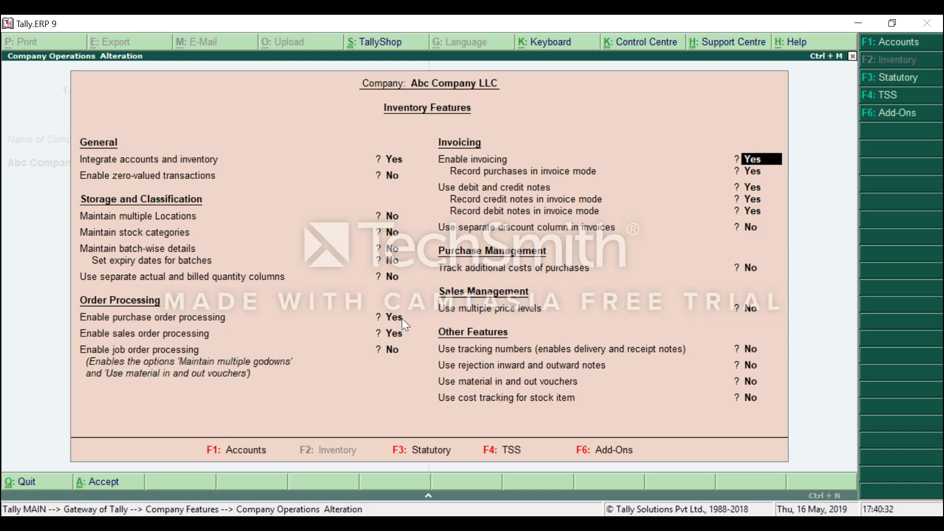
# Set Use tracking numbers to Yes and save the inventory features.
pyautogui.press('Return')
pyautogui.press('Return')
pyautogui.press('Return')
pyautogui.press('Return')
pyautogui.press('Return')
pyautogui.press('Return')
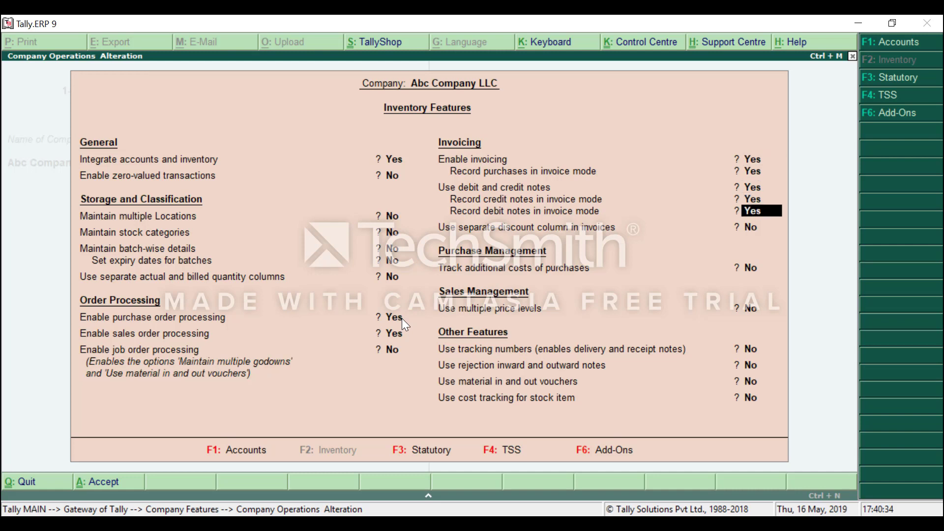
pyautogui.press('Return')
pyautogui.press('Return')
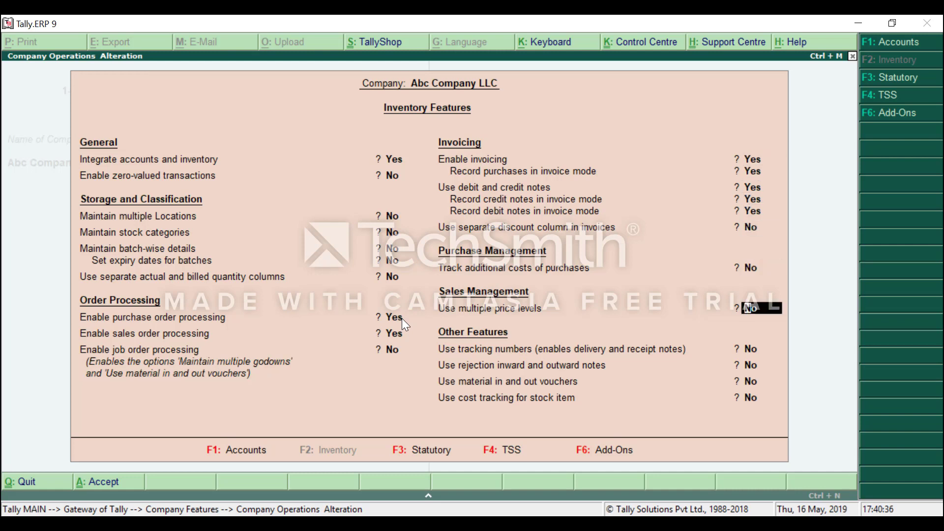
pyautogui.press('Return')
pyautogui.press('Up')
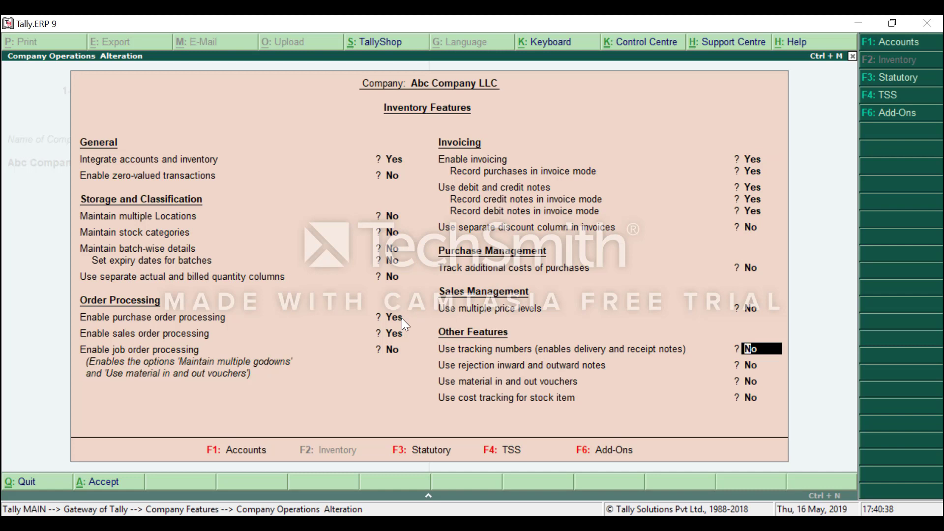
pyautogui.write('y')
pyautogui.press('Return')
pyautogui.press('Return')
pyautogui.press('Return')
pyautogui.press('Return')
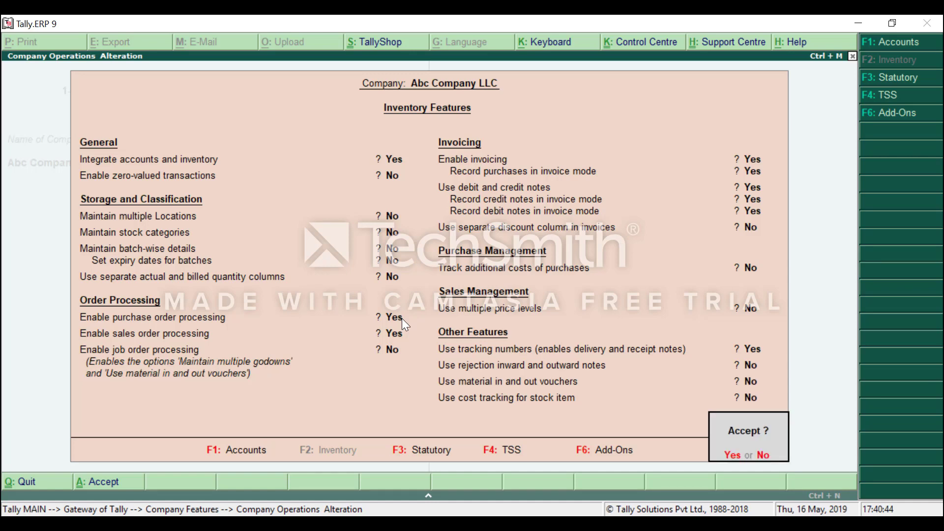
pyautogui.press('Return')
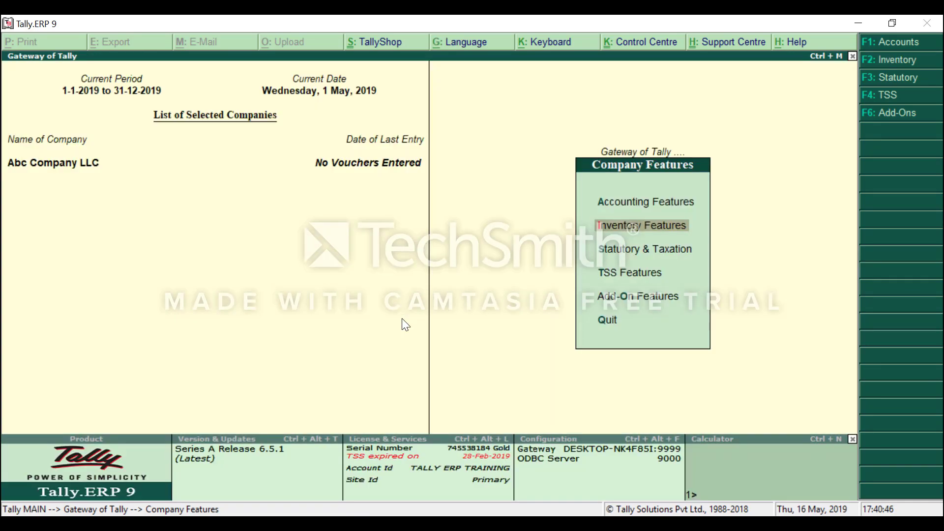
# Open Statutory & Taxation and quit it without changes.
pyautogui.press('Down')
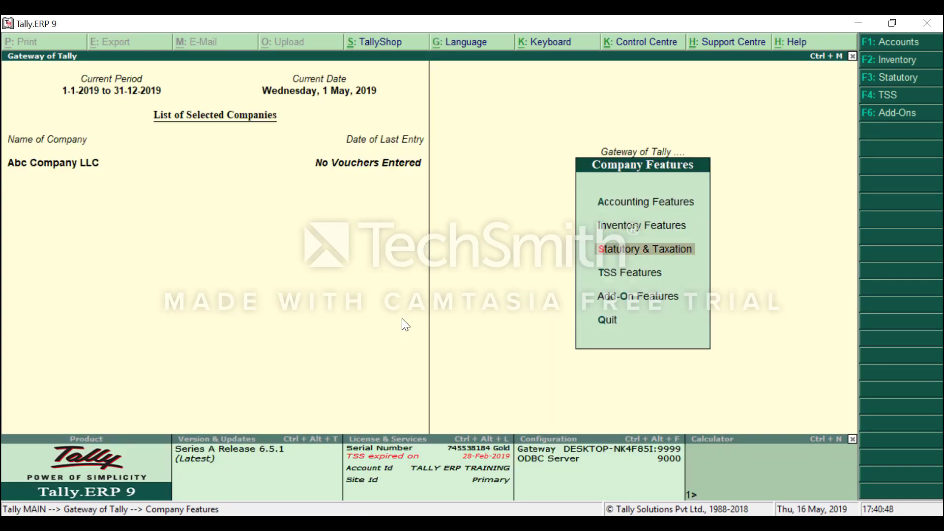
pyautogui.press('Return')
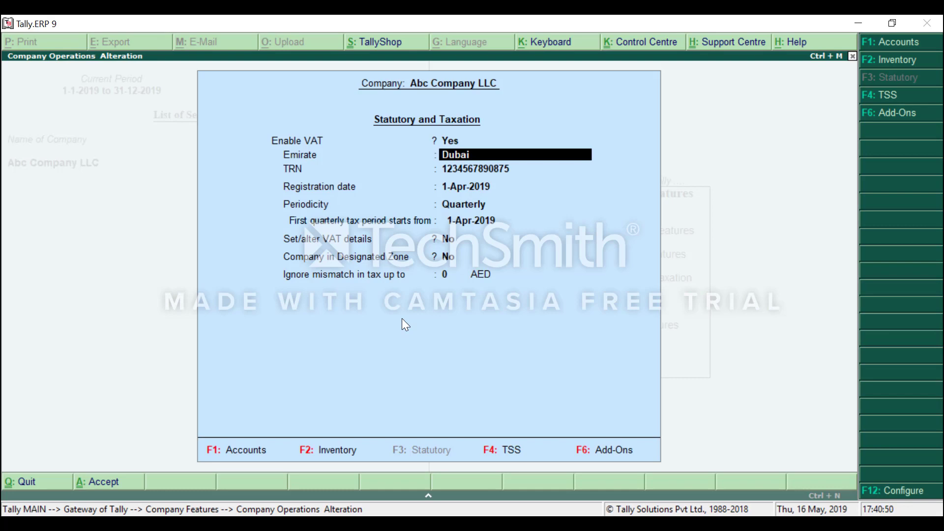
pyautogui.press('Escape')
pyautogui.press('Return')
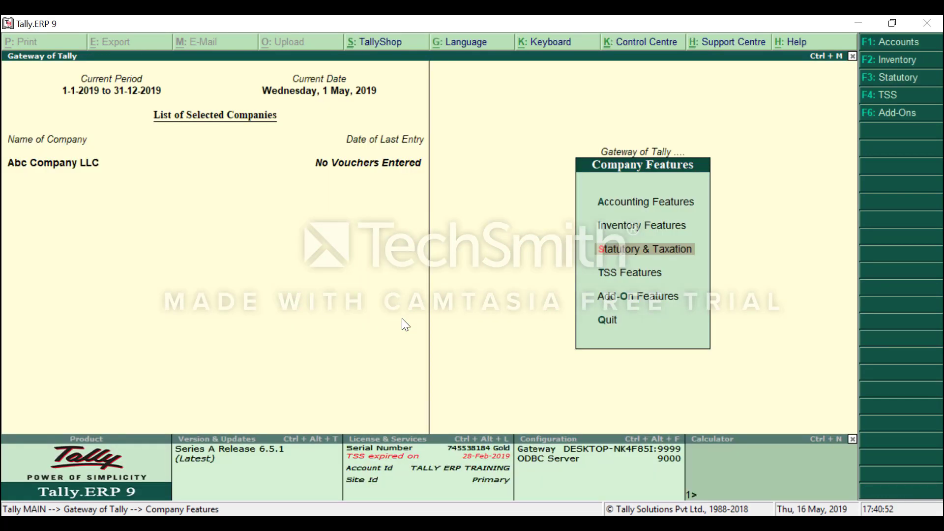
# Open TSS Features, quit it unchanged, and exit Company Features to Gateway of Tally.
pyautogui.press('Down')
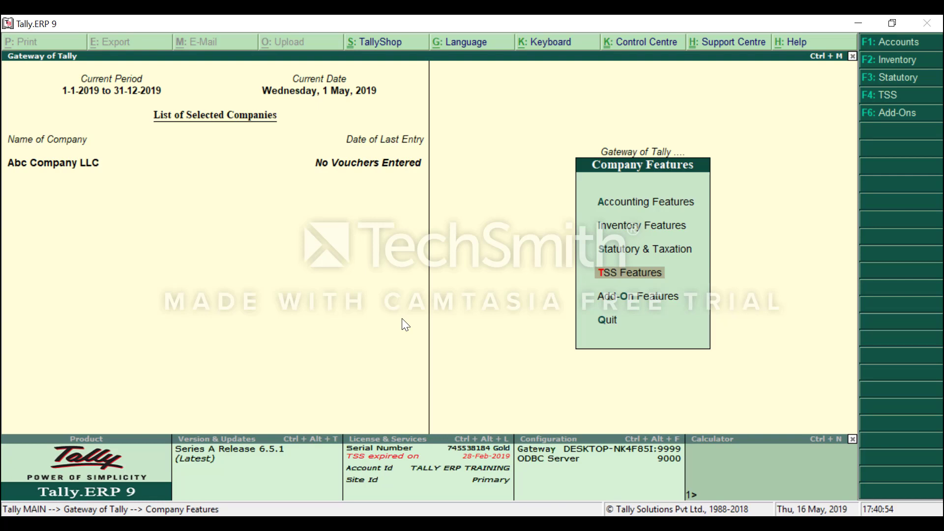
pyautogui.press('Return')
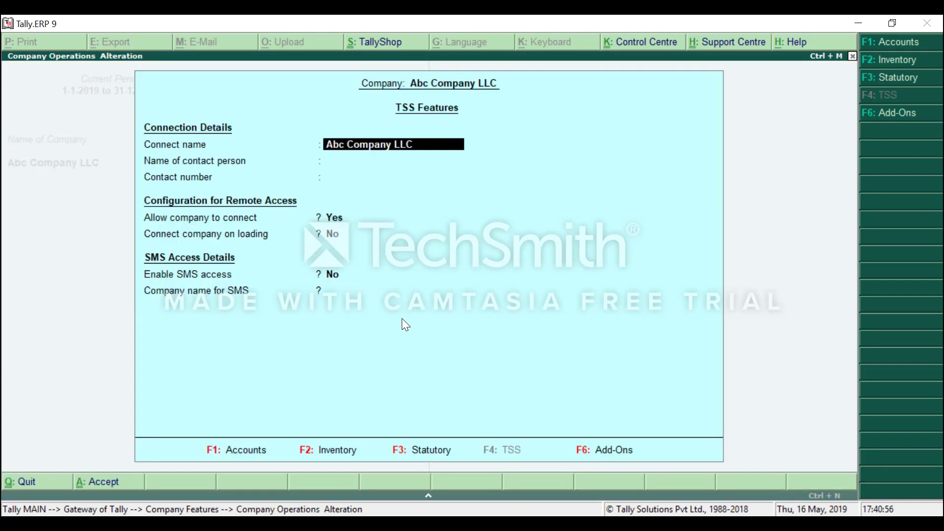
pyautogui.press('Escape')
pyautogui.press('Return')
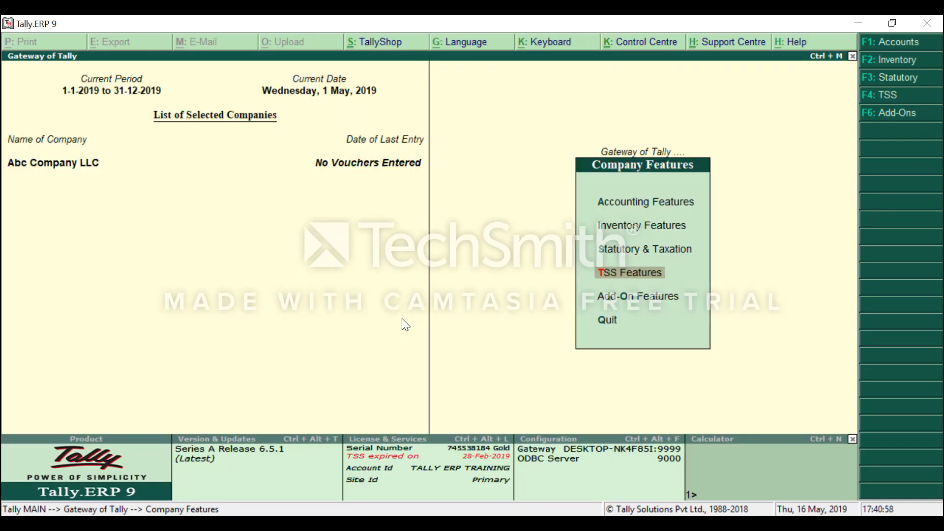
pyautogui.press('Down')
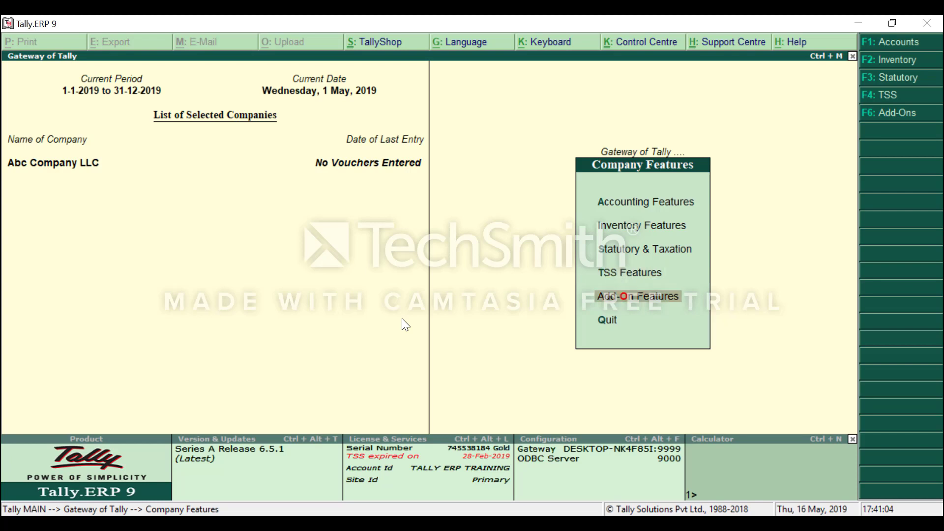
pyautogui.press('Escape')
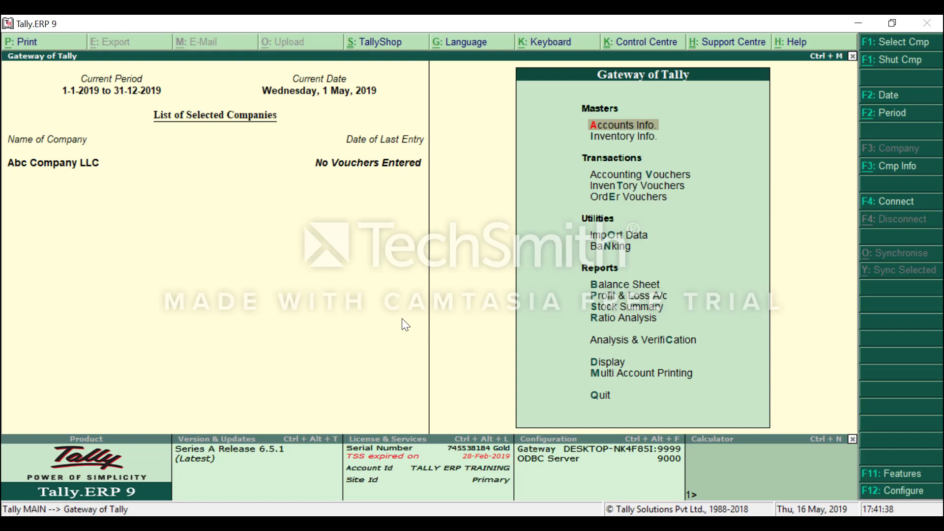
# Display the ledger list under Accounts Info, showing only Cash and Profit & Loss A/c.
pyautogui.press('Return')
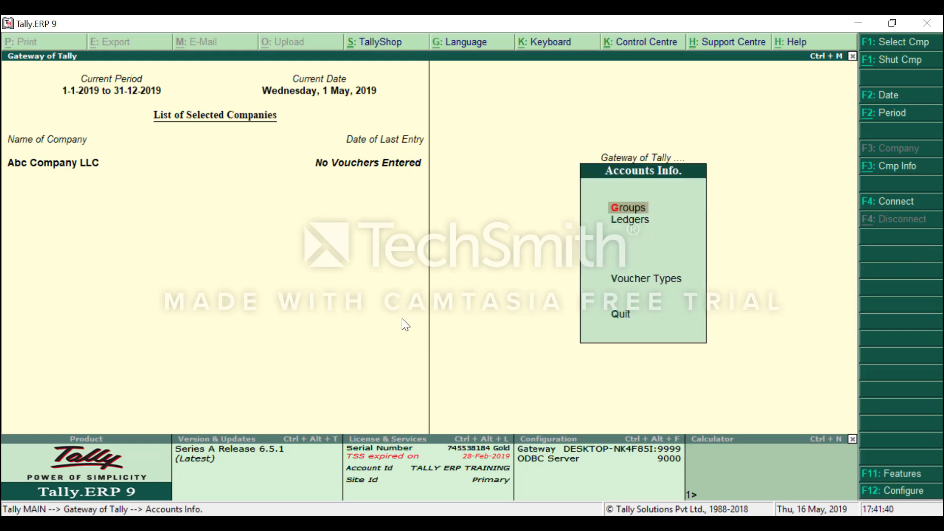
pyautogui.press('Down')
pyautogui.press('Down')
pyautogui.press('Up')
pyautogui.press('Up')
pyautogui.press('Down')
pyautogui.press('Return')
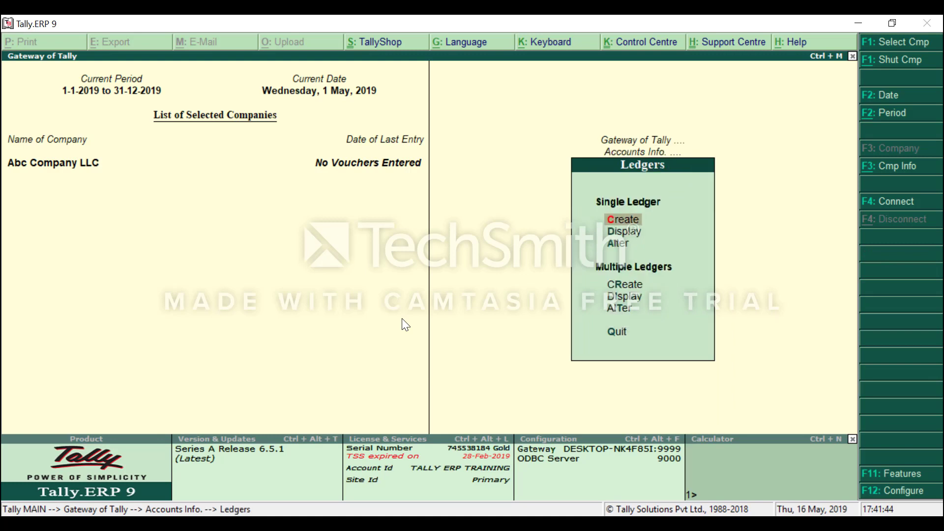
pyautogui.press('Down')
pyautogui.press('Return')
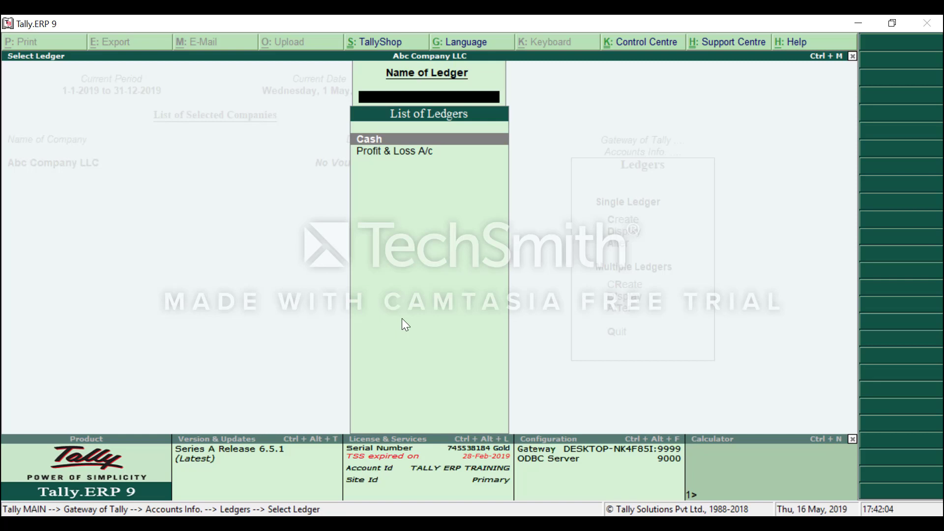
# Close the ledger list and open the Groups menu under Accounts Info.
pyautogui.press('Escape')
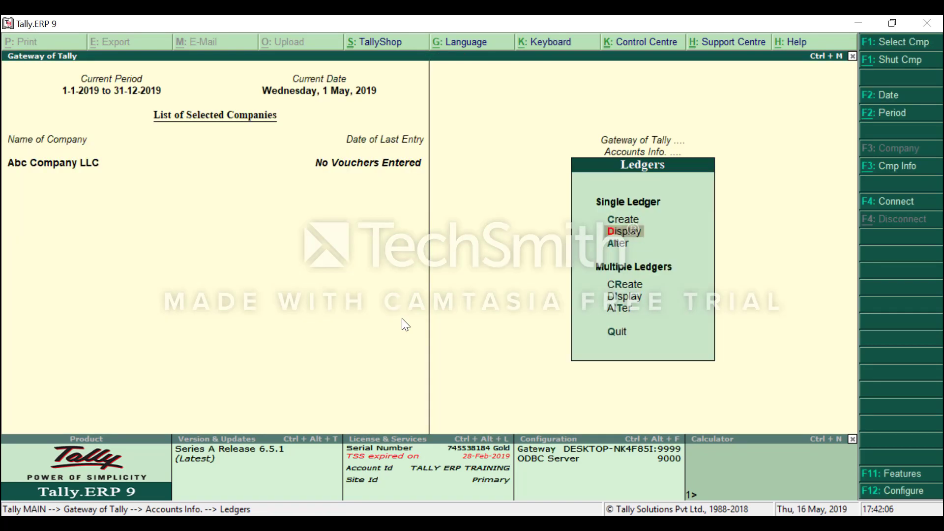
pyautogui.press('Escape')
pyautogui.press('Escape')
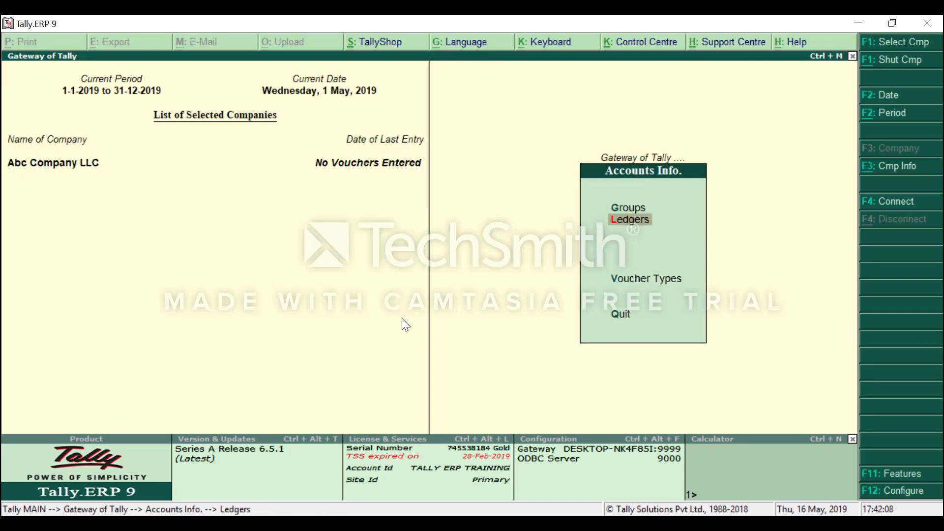
pyautogui.press('Return')
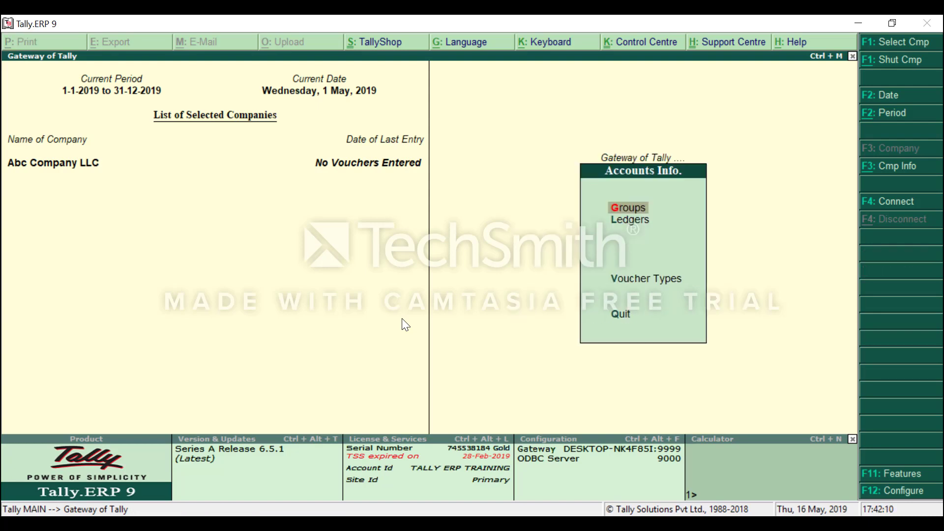
pyautogui.press('Return')
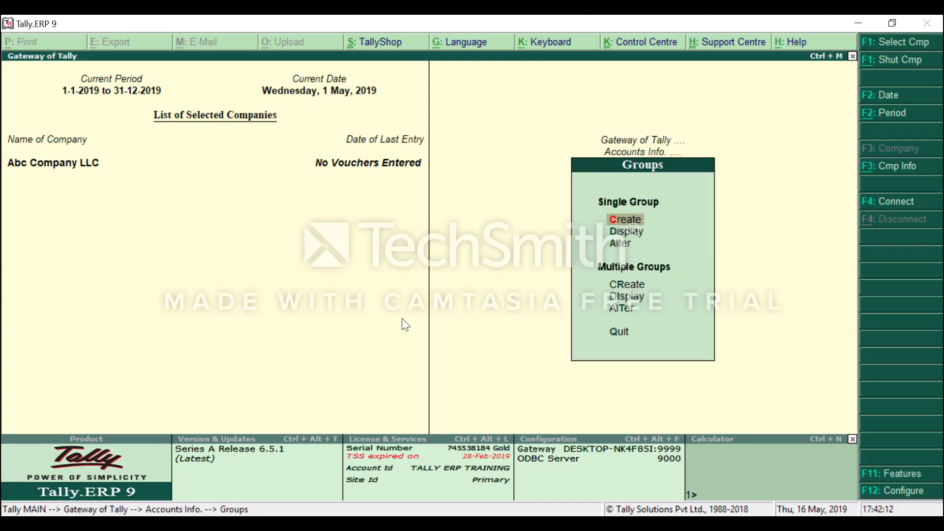
# Browse the List of Groups from Bank Accounts to Unsecured Loans, then close it.
pyautogui.press('Down')
pyautogui.press('Down')
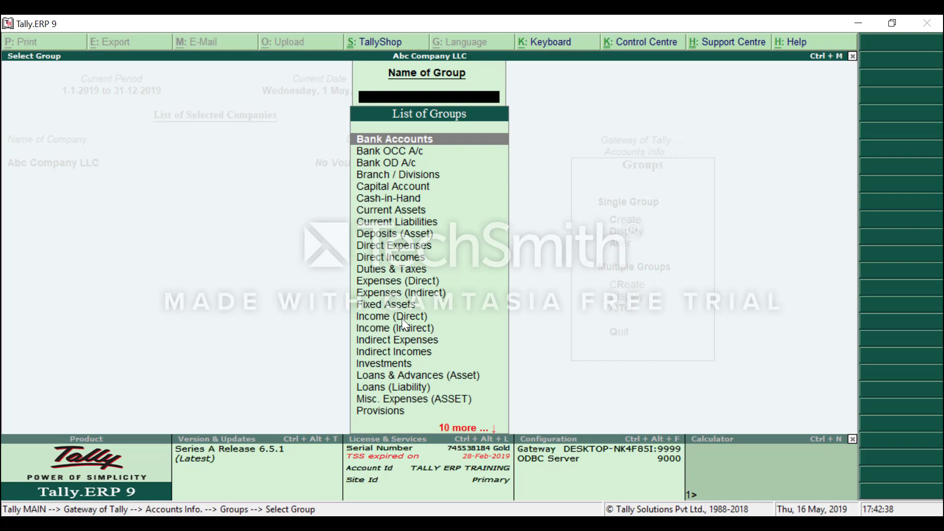
pyautogui.press('Down')
pyautogui.press('Down')
pyautogui.press('Down')
pyautogui.press('Down')
pyautogui.press('Down')
pyautogui.press('Down')
pyautogui.press('Down')
pyautogui.press('Down')
pyautogui.press('Down')
pyautogui.press('Down')
pyautogui.press('Down')
pyautogui.press('Down')
pyautogui.press('Down')
pyautogui.press('Down')
pyautogui.press('Down')
pyautogui.press('Down')
pyautogui.press('Down')
pyautogui.press('Down')
pyautogui.press('Down')
pyautogui.press('Down')
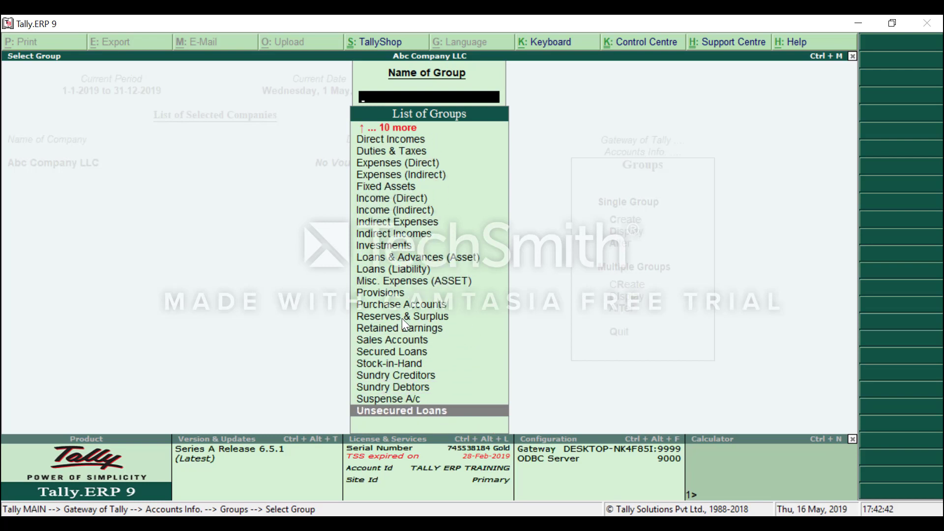
pyautogui.press('Up')
pyautogui.press('Up')
pyautogui.press('Up')
pyautogui.press('Up')
pyautogui.press('Up')
pyautogui.press('Up')
pyautogui.press('Up')
pyautogui.press('Up')
pyautogui.press('Up')
pyautogui.press('Up')
pyautogui.press('Up')
pyautogui.press('Up')
pyautogui.press('Up')
pyautogui.press('Up')
pyautogui.press('Up')
pyautogui.press('Up')
pyautogui.press('Up')
pyautogui.press('Up')
pyautogui.press('Up')
pyautogui.press('Up')
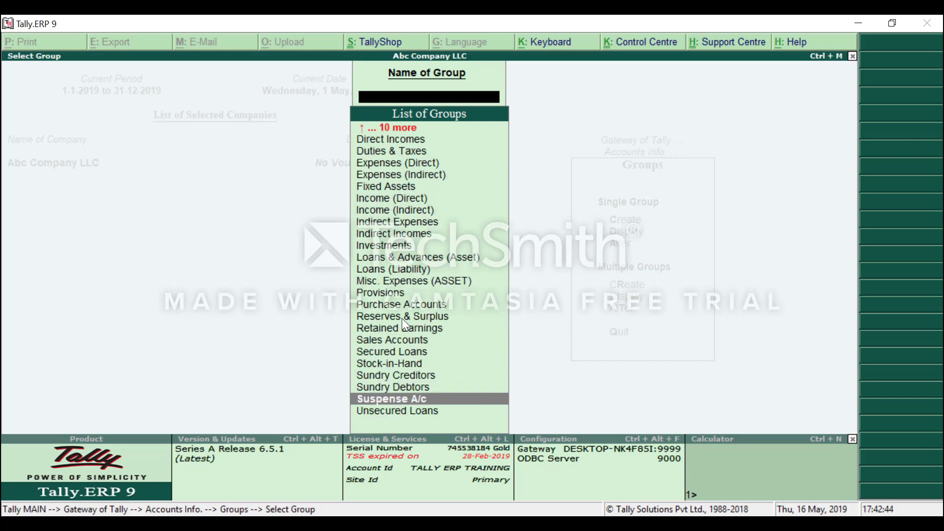
pyautogui.press('Up')
pyautogui.press('Up')
pyautogui.press('Up')
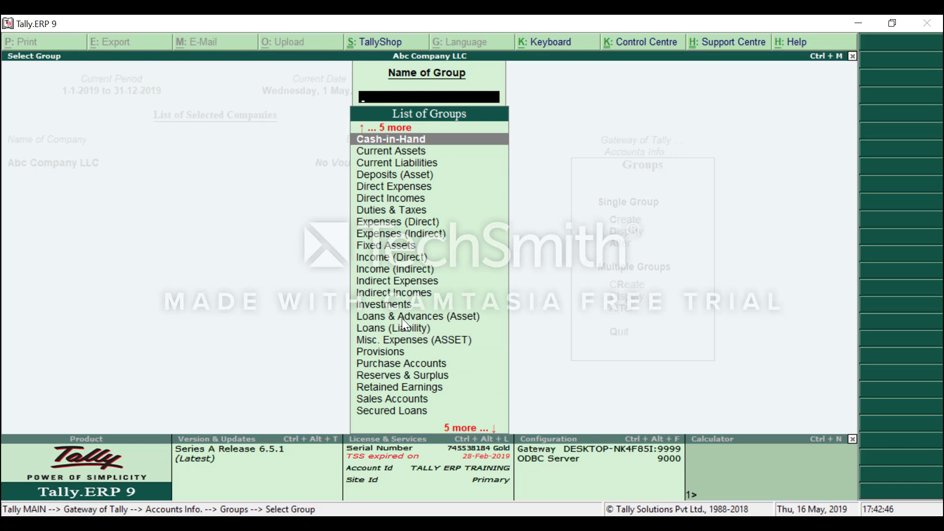
pyautogui.press('Escape')
pyautogui.press('Escape')
pyautogui.press('Escape')
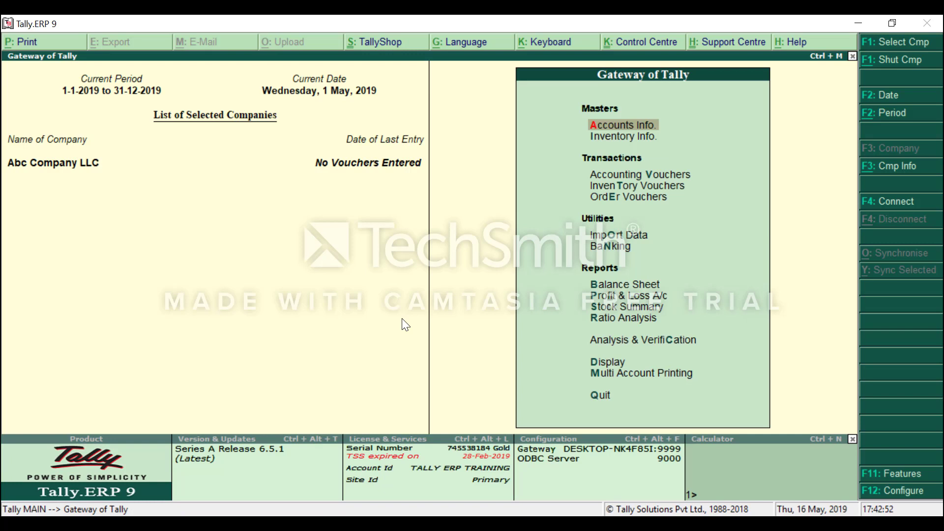
# Go to Accounts Info > Ledgers from Gateway of Tally to create a single ledger.
pyautogui.press('Return')
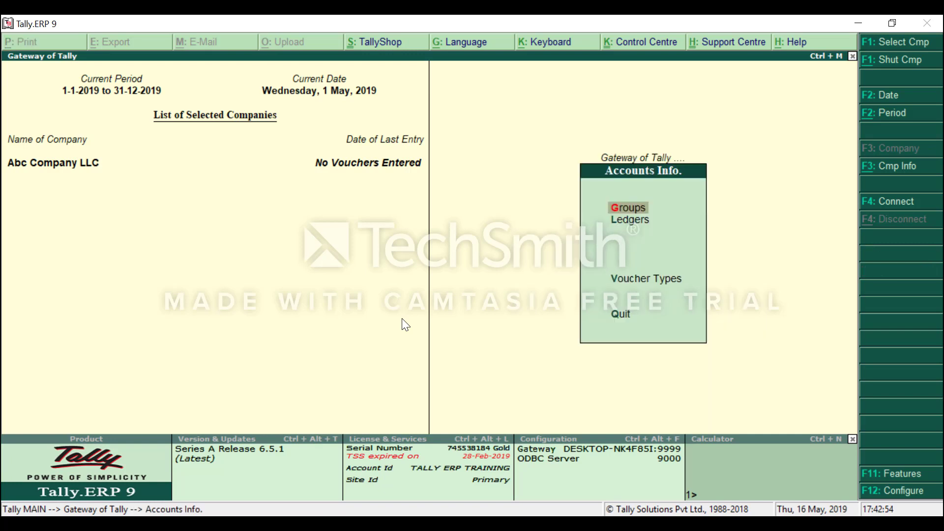
pyautogui.press('Escape')
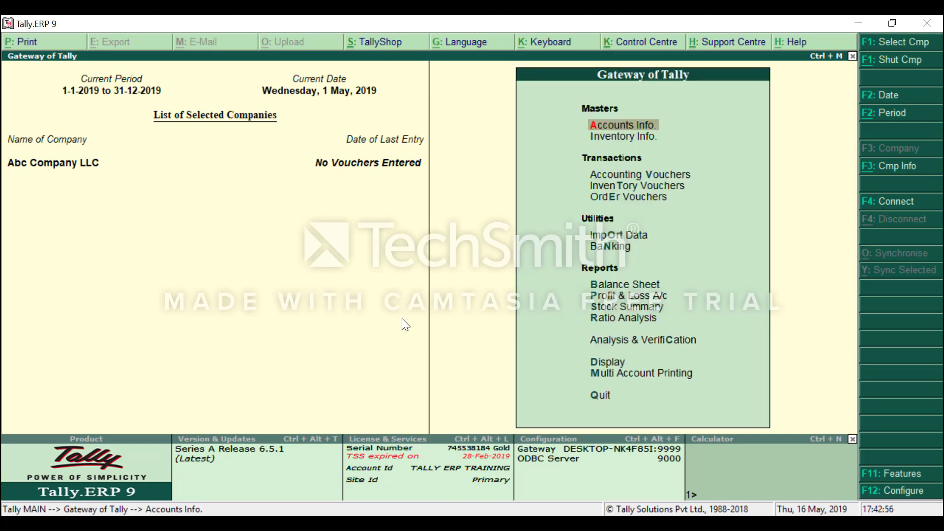
pyautogui.press('Return')
pyautogui.press('Down')
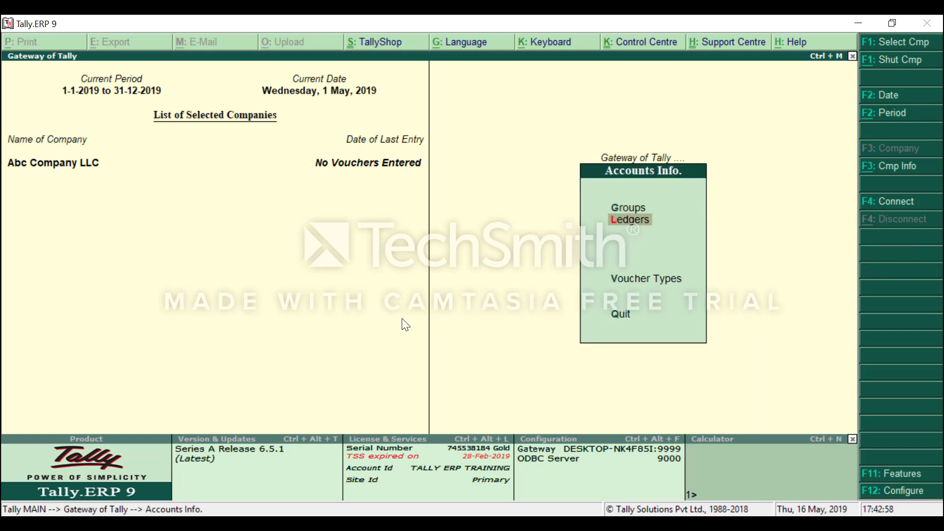
pyautogui.press('Return')
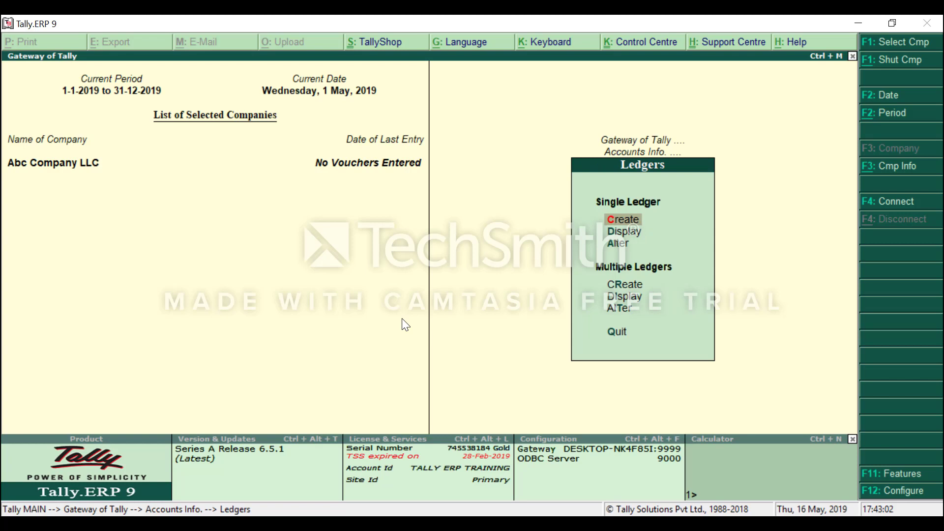
pyautogui.press('Return')
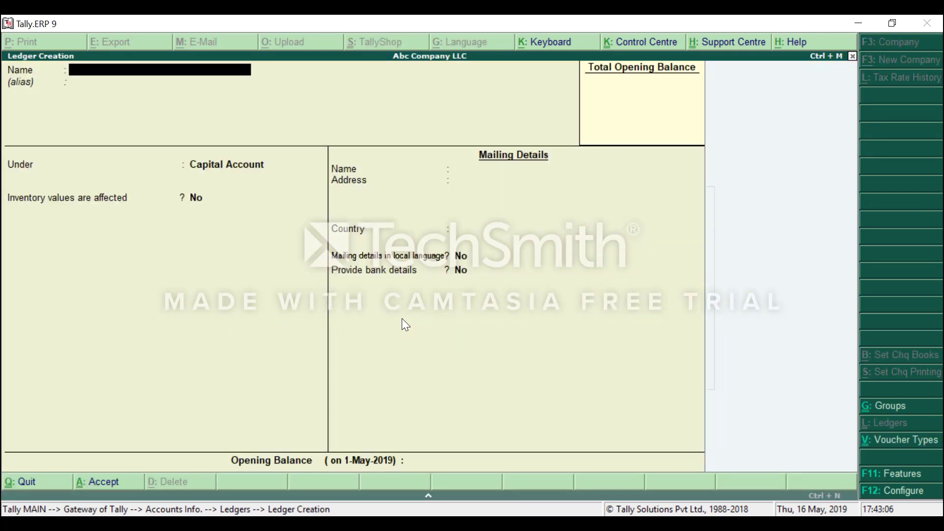
# Name a new ledger for the proprietor's capital and place it under Capital Account.
pyautogui.write('Mr. Ali Capita A/c')
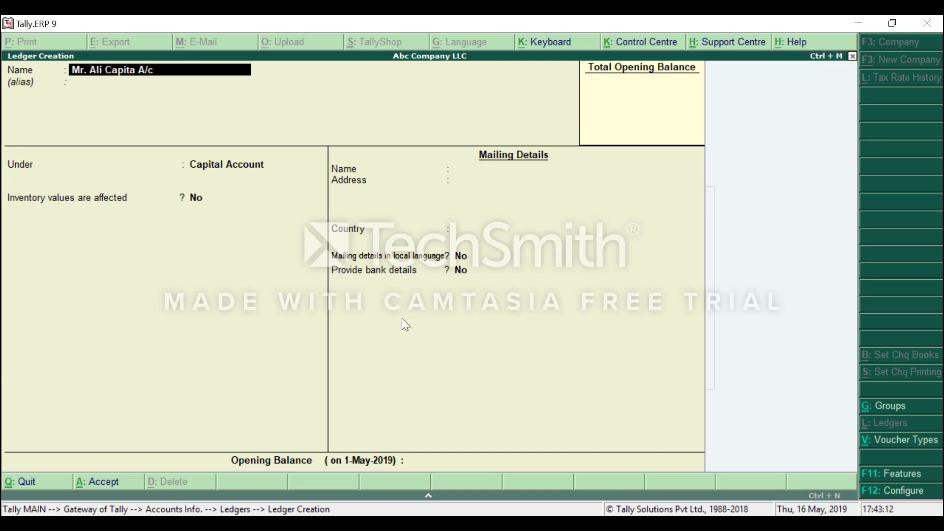
pyautogui.press('Return')
pyautogui.press('Return')
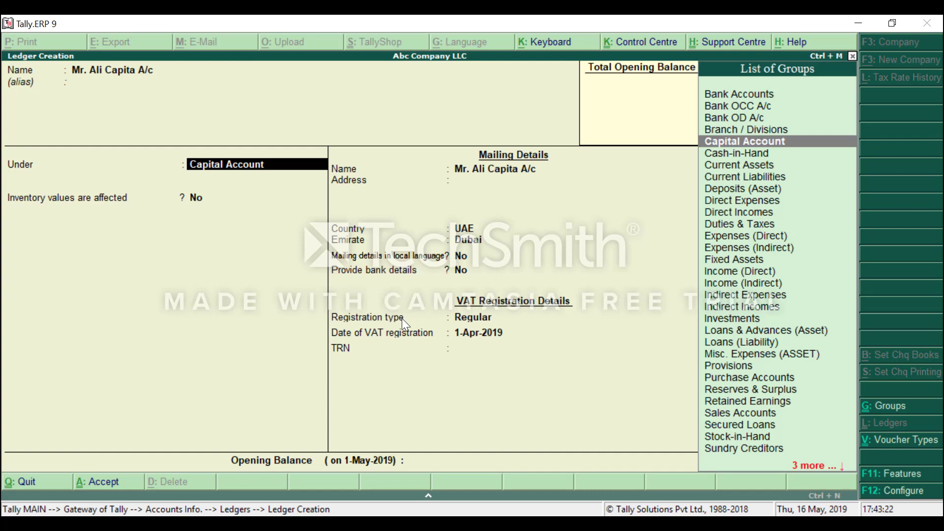
pyautogui.press('Down')
pyautogui.press('Down')
pyautogui.press('Up')
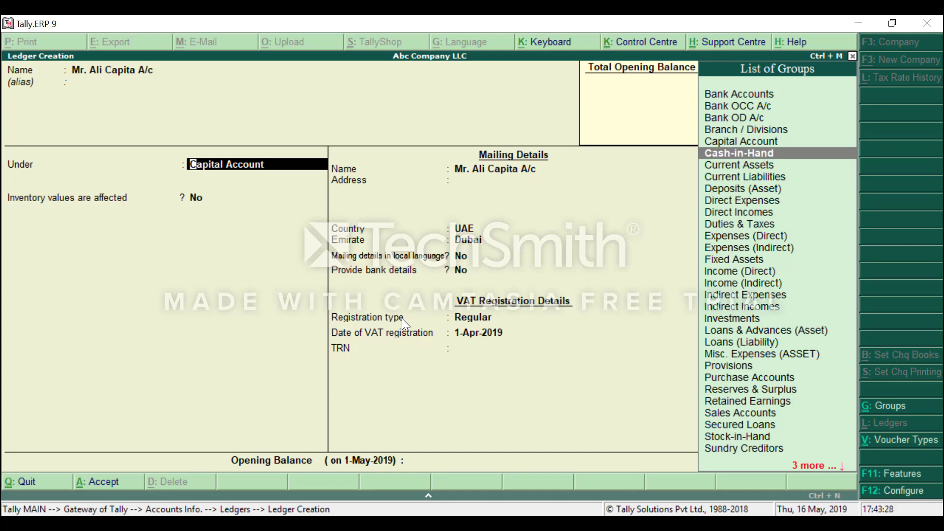
pyautogui.press('Up')
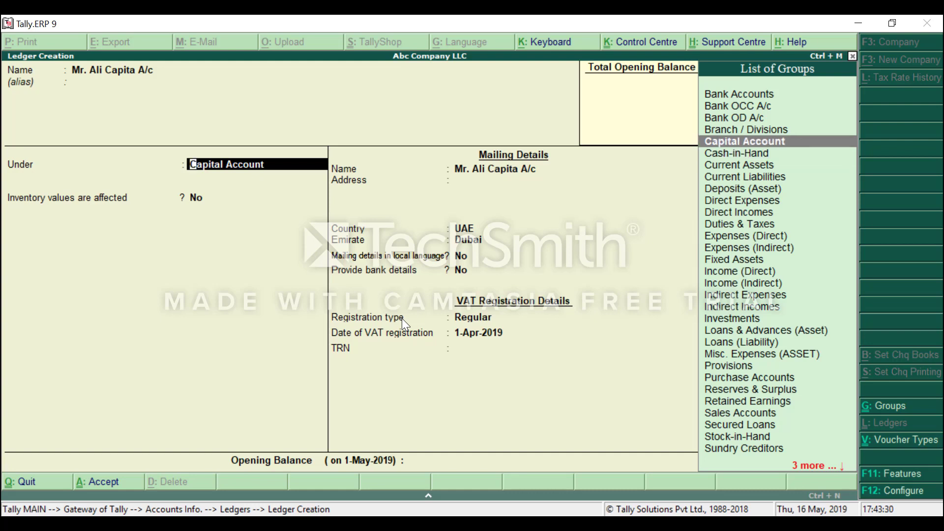
pyautogui.press('Return')
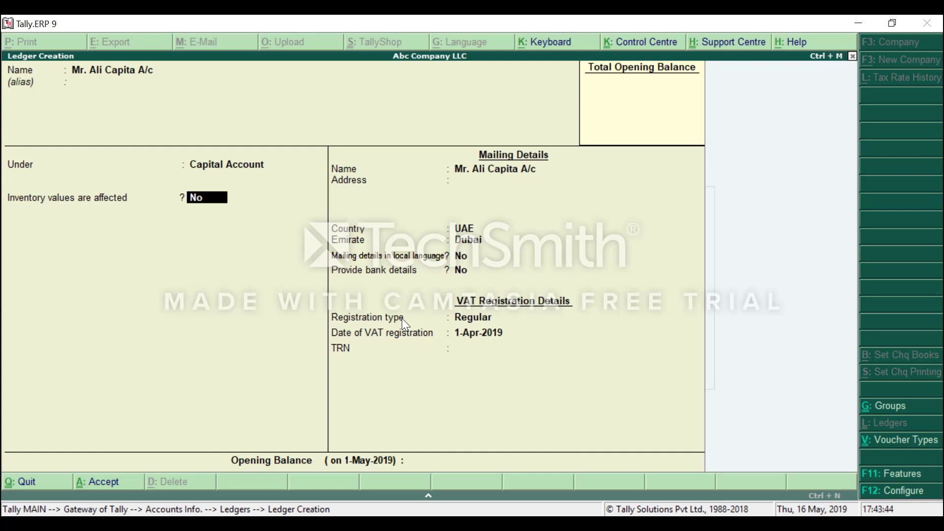
# Pass inventory, mailing and empty TRN fields to reach the ledger's Accept prompt.
pyautogui.press('Return')
pyautogui.press('Return')
pyautogui.press('Return')
pyautogui.press('Return')
pyautogui.press('Return')
pyautogui.press('Return')
pyautogui.press('Return')
pyautogui.press('Return')
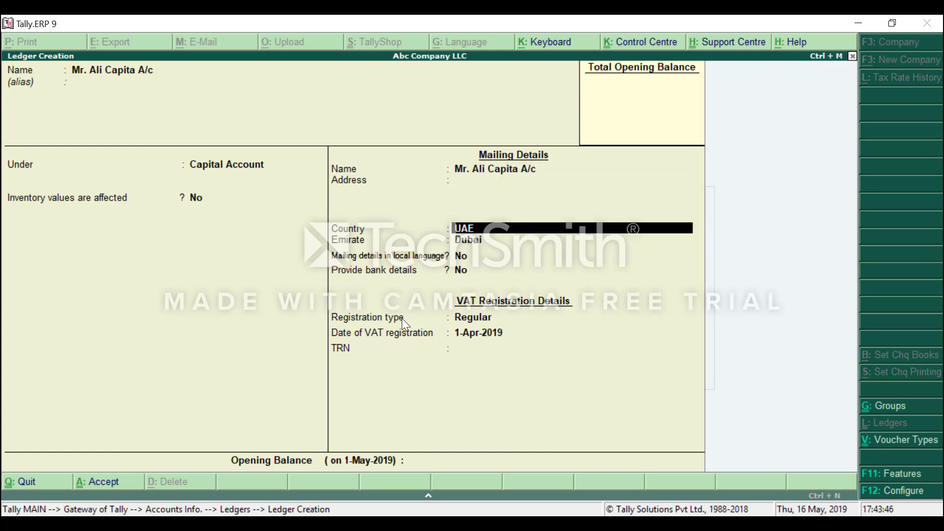
pyautogui.press('Return')
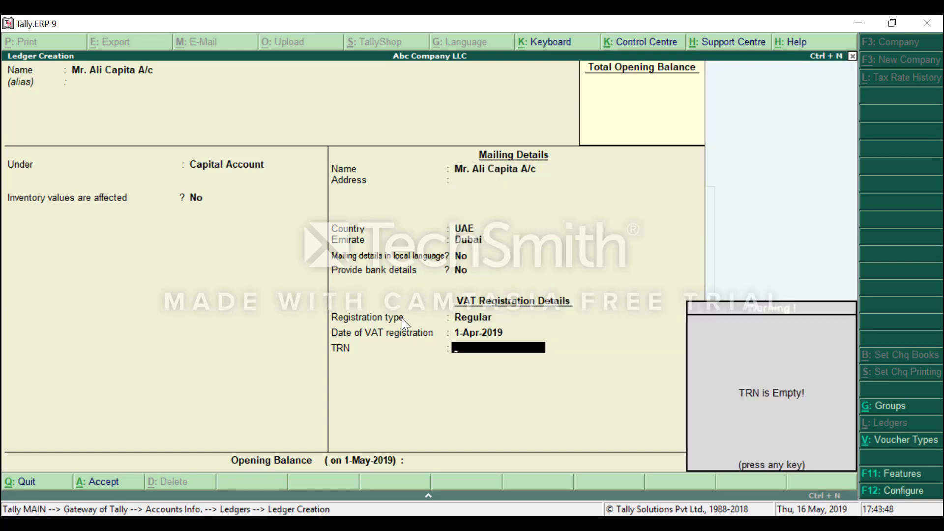
pyautogui.press('Return')
pyautogui.press('Return')
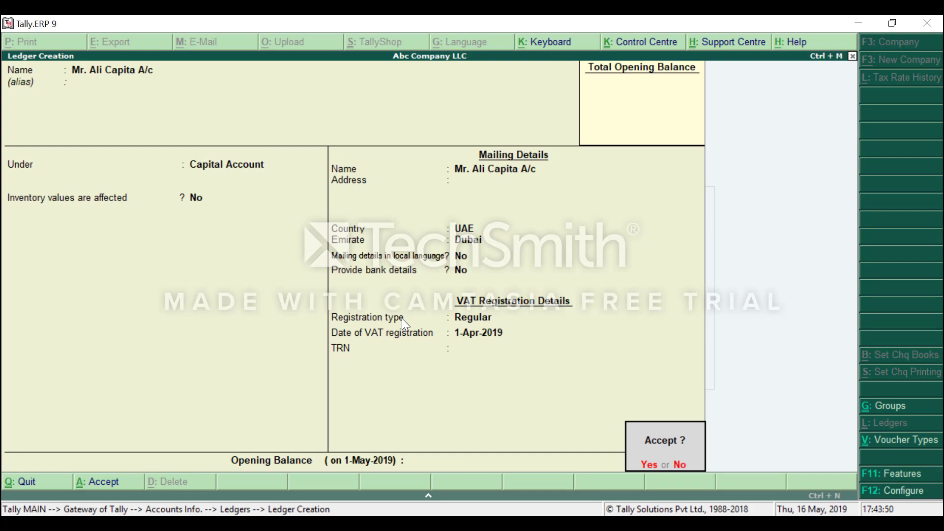
pyautogui.press('Return')
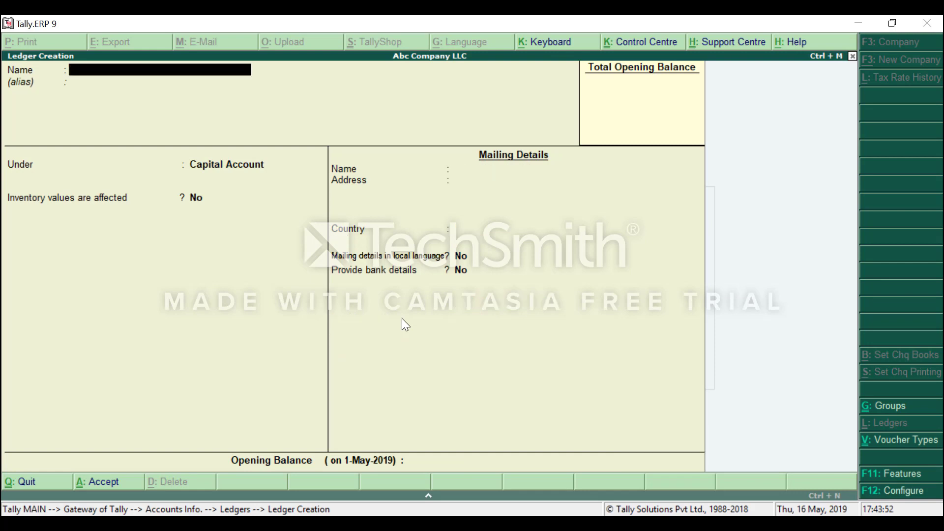
# Create a ledger named RAK Bank A/c under Bank Accounts.
pyautogui.write('RAK Bank A/c')
pyautogui.press('Return')
pyautogui.press('Return')
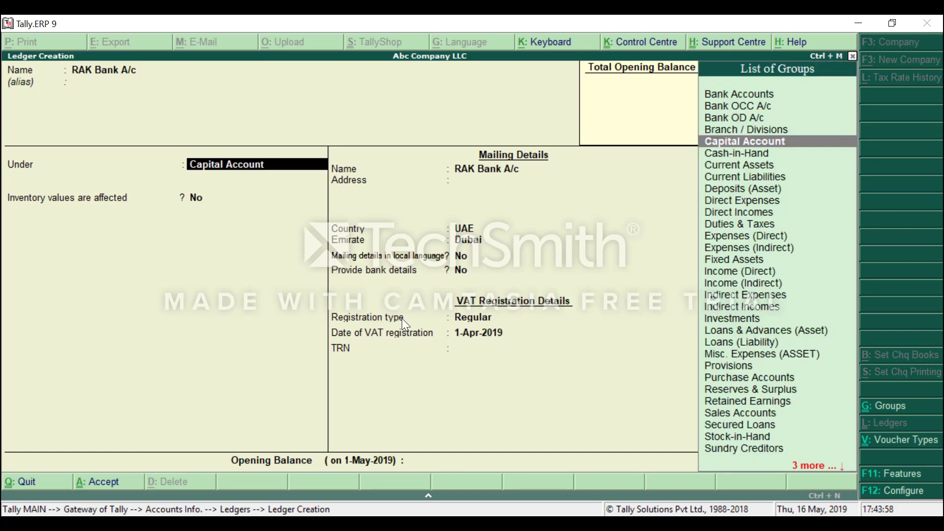
pyautogui.write('Ban')
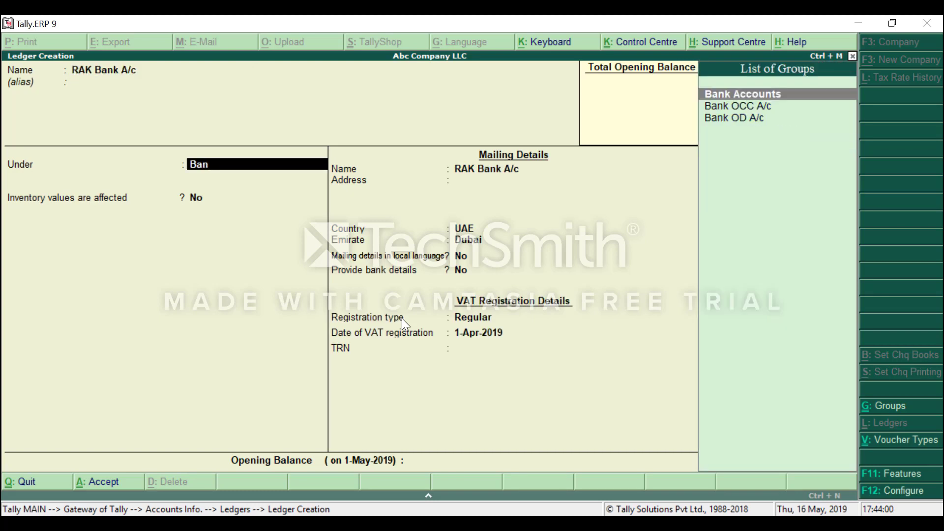
pyautogui.press('BackSpace')
pyautogui.press('BackSpace')
pyautogui.press('BackSpace')
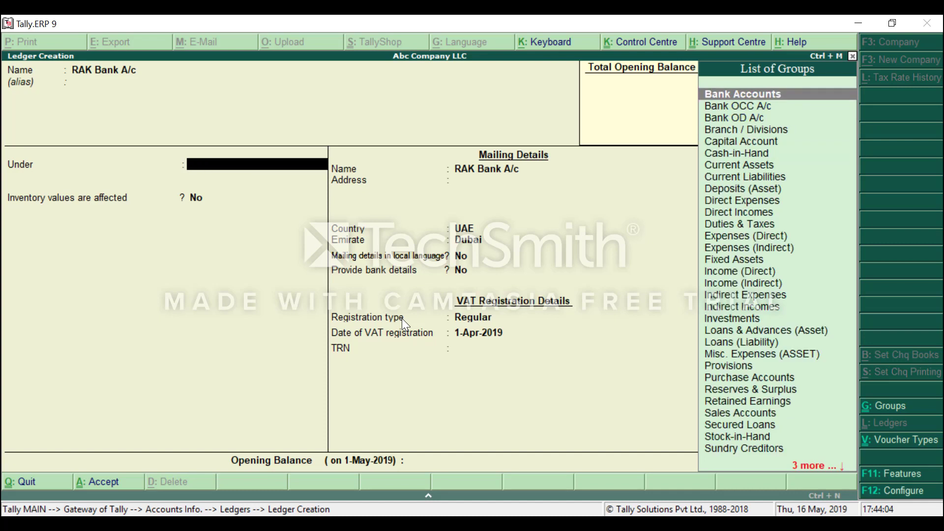
pyautogui.press('Return')
pyautogui.press('Return')
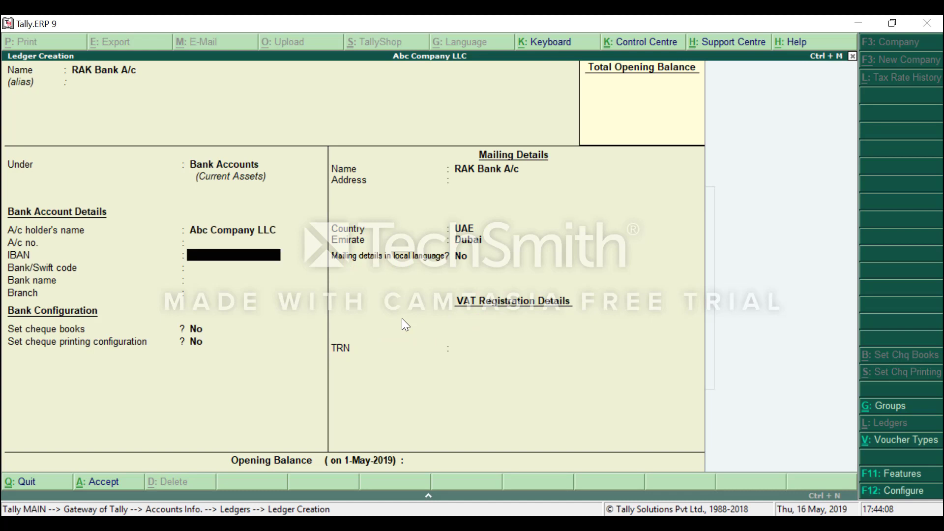
# Set the bank name to RAK Bank (UAE), keep other defaults, and reach the save confirmation.
pyautogui.press('Return')
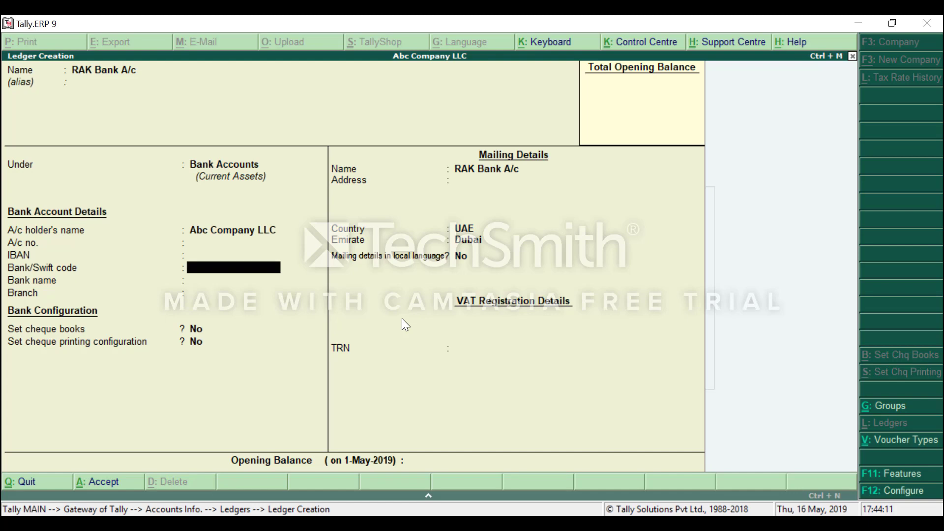
pyautogui.press('Return')
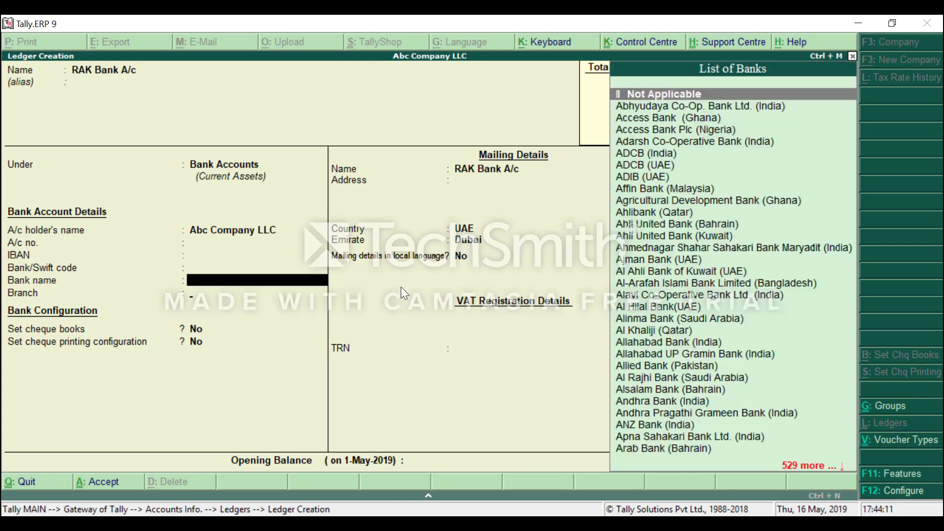
pyautogui.press('Return')
pyautogui.press('Return')
pyautogui.press('Up')
pyautogui.press('Up')
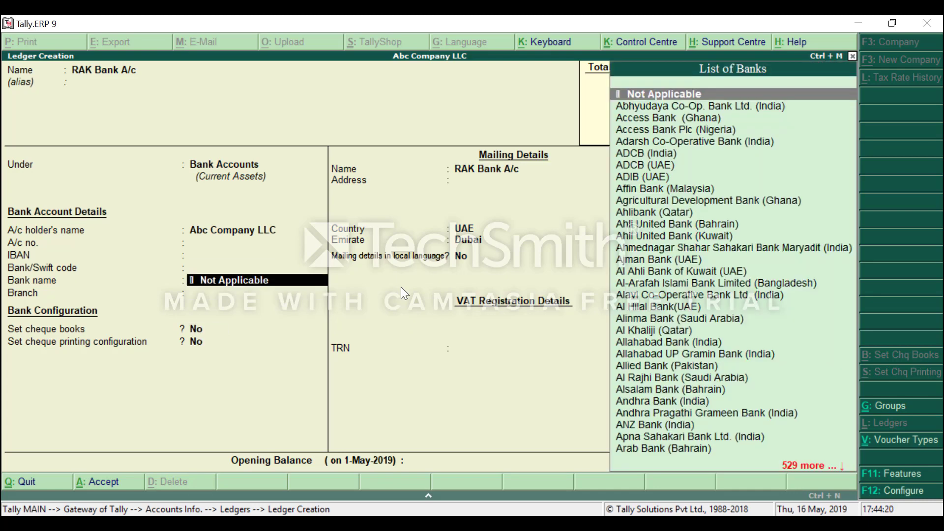
pyautogui.write('Ra')
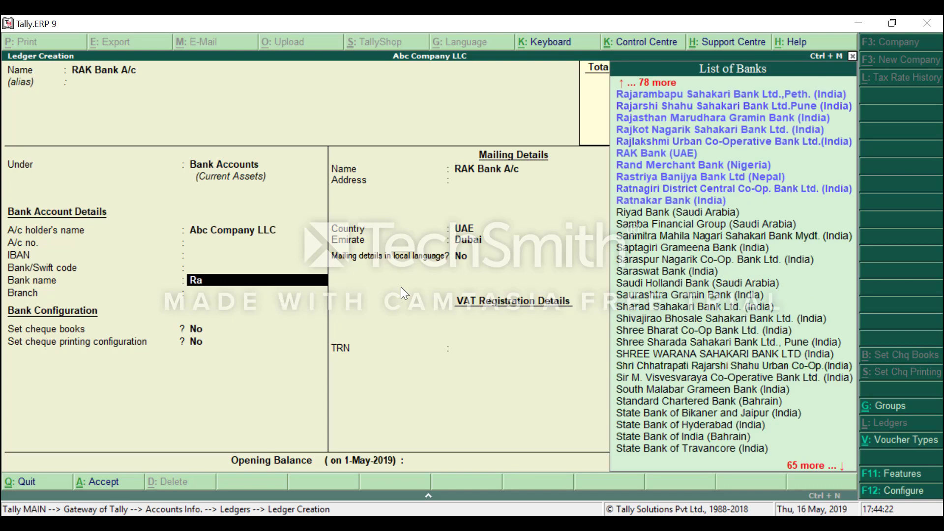
pyautogui.write('k')
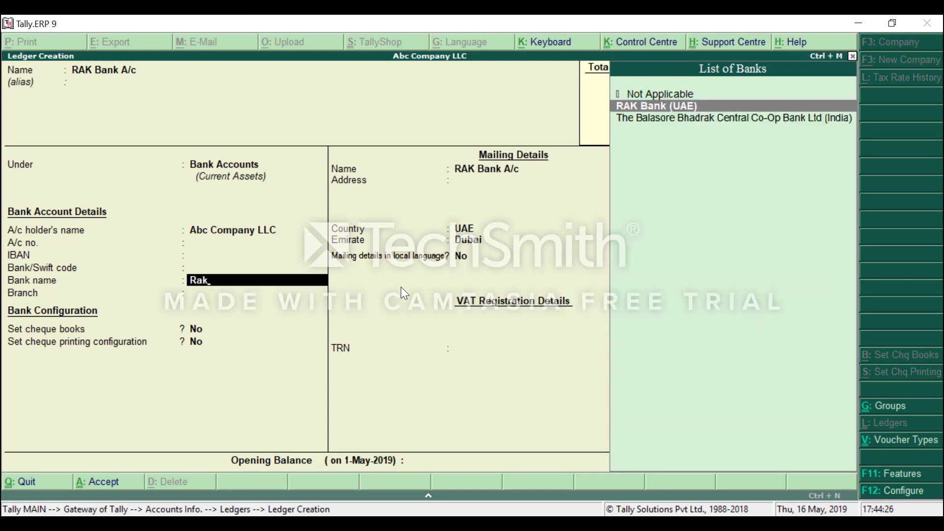
pyautogui.press('Return')
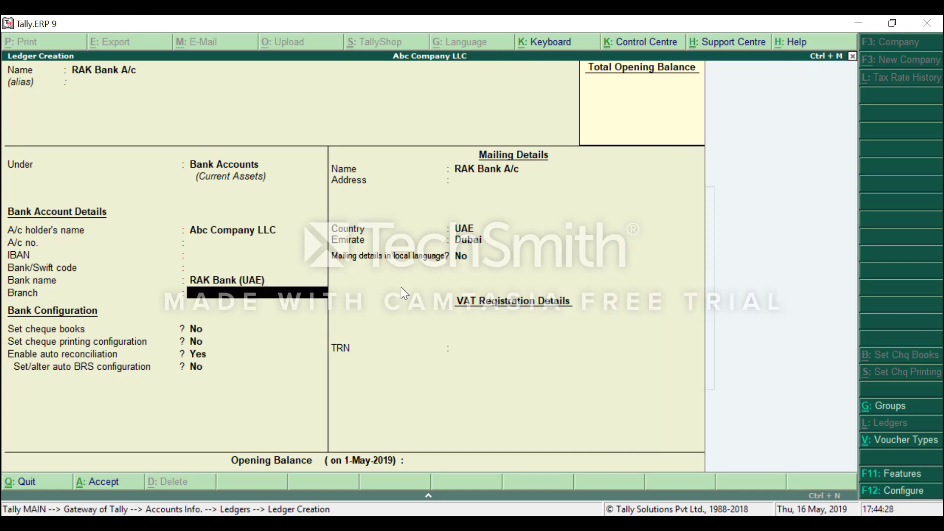
pyautogui.press('Return')
pyautogui.press('Return')
pyautogui.press('Return')
pyautogui.press('Return')
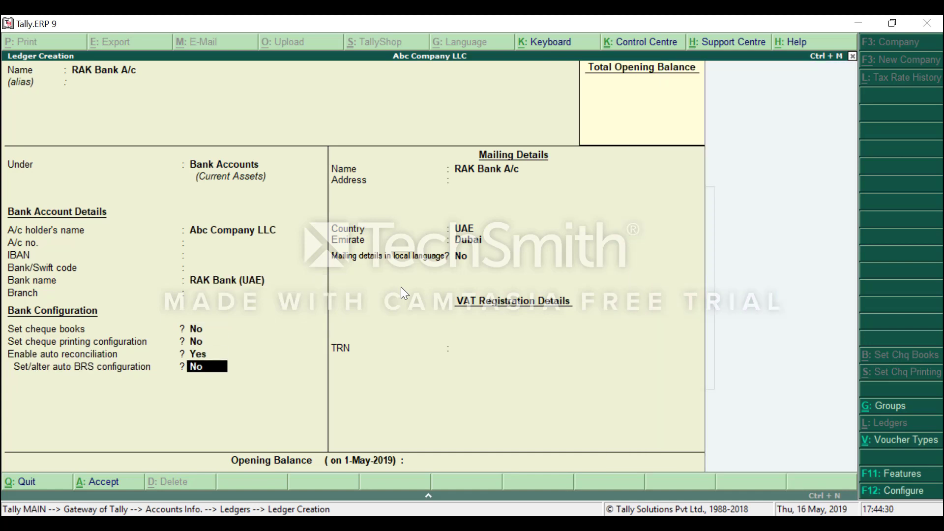
pyautogui.press('Return')
pyautogui.press('Return')
pyautogui.press('Return')
pyautogui.press('Return')
pyautogui.press('Return')
pyautogui.press('Return')
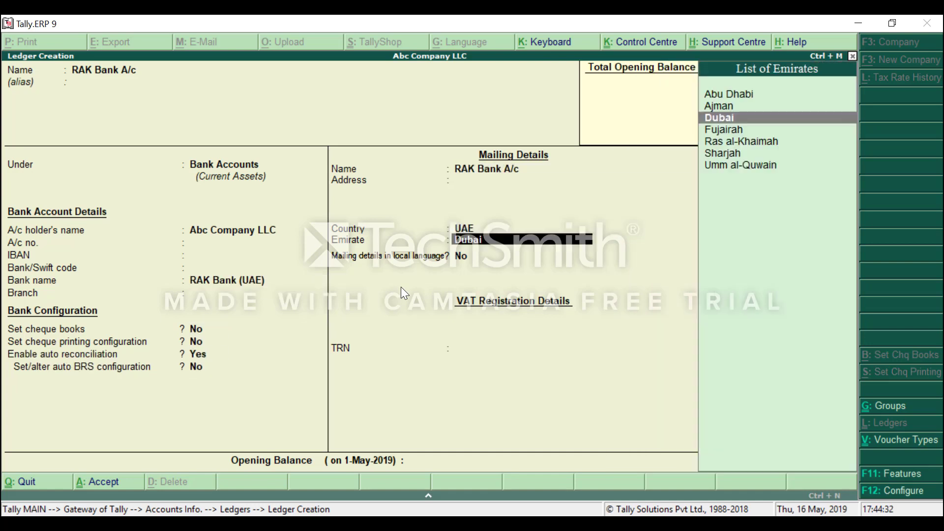
pyautogui.press('Return')
pyautogui.press('Return')
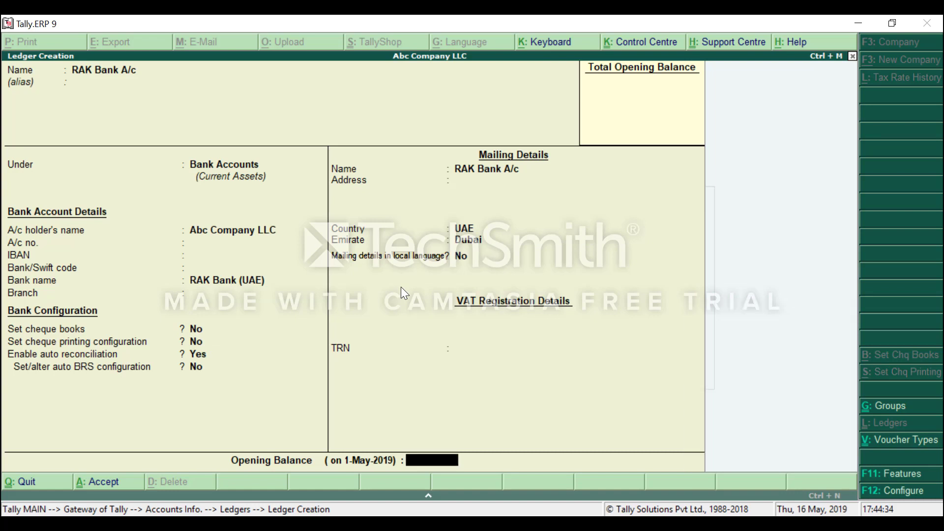
pyautogui.press('Return')
pyautogui.press('Return')
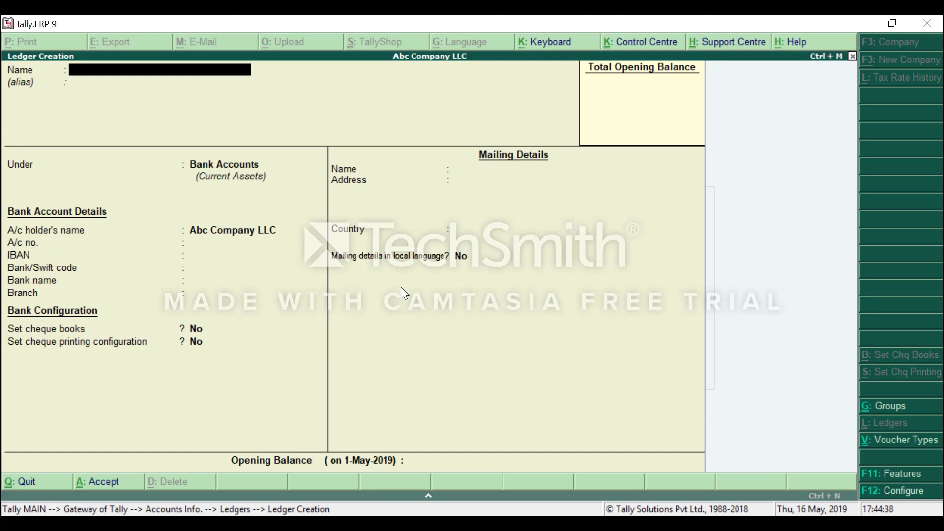
# Create a ledger named Customer Abc Ltd under Sundry Debtors.
pyautogui.write('Customer Abc Ltd')
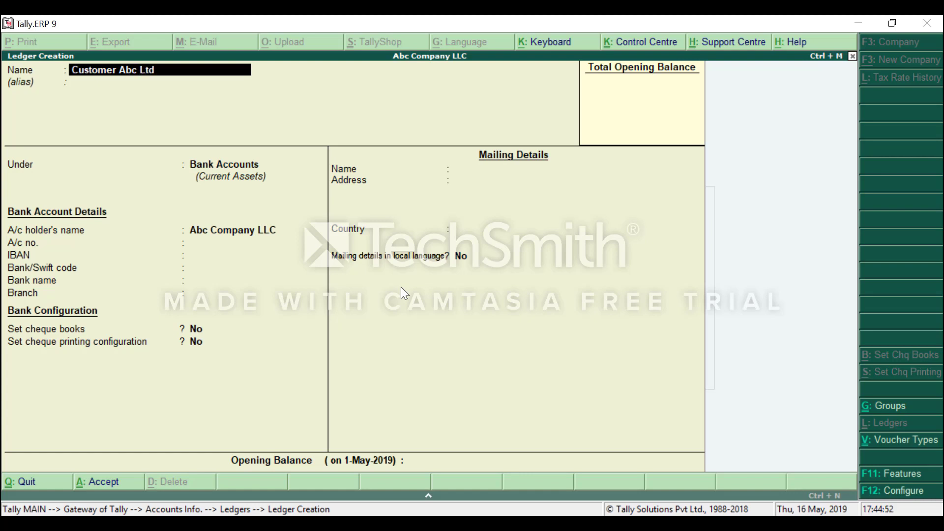
pyautogui.press('Return')
pyautogui.press('Return')
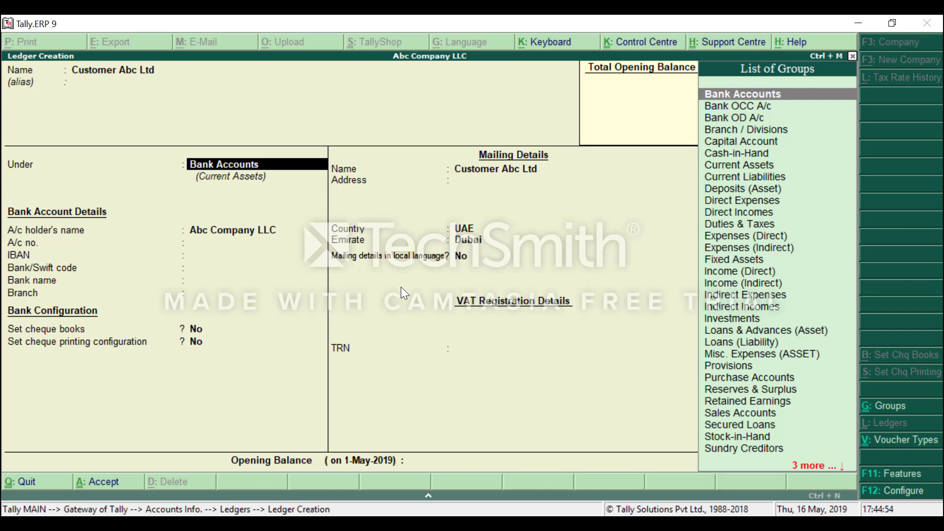
pyautogui.write('Su')
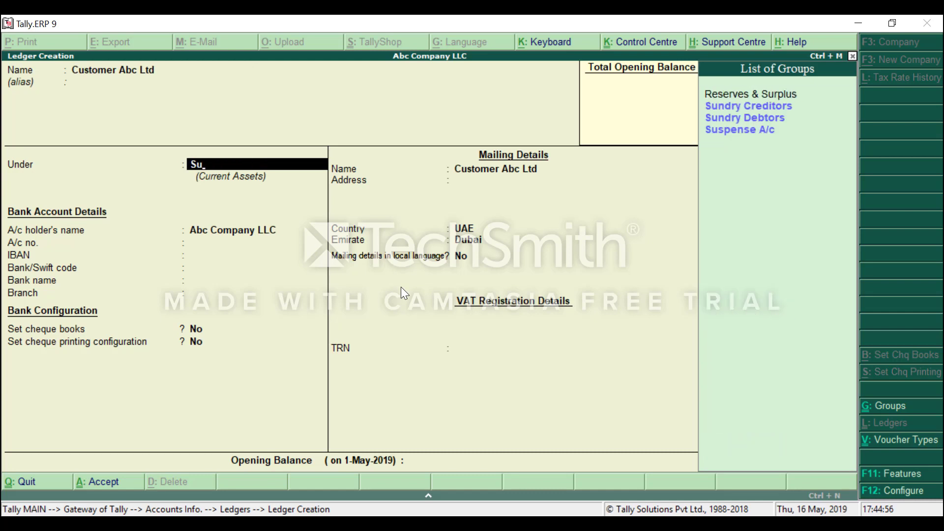
pyautogui.press('Down')
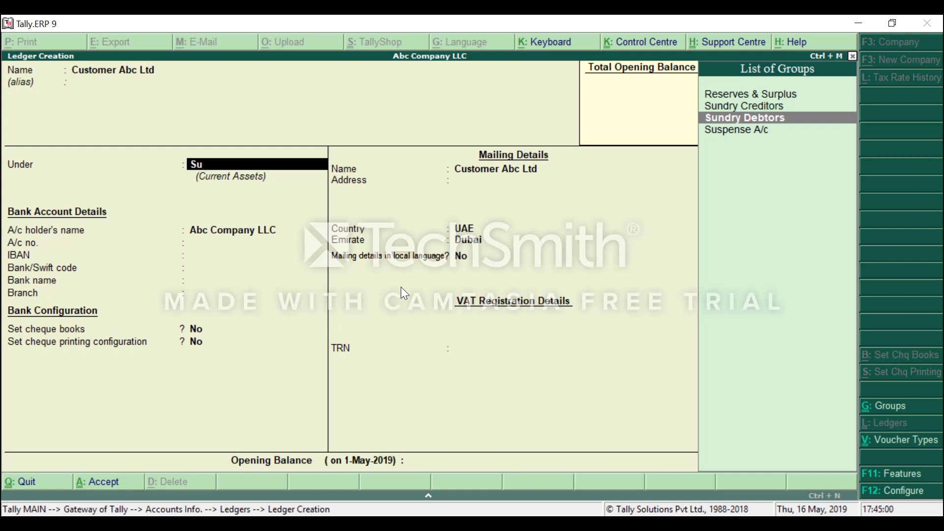
pyautogui.press('Return')
# Keep bill-by-bill balances, country UAE and VAT date 1-Apr-2019, then save the ledger.
pyautogui.press('Return')
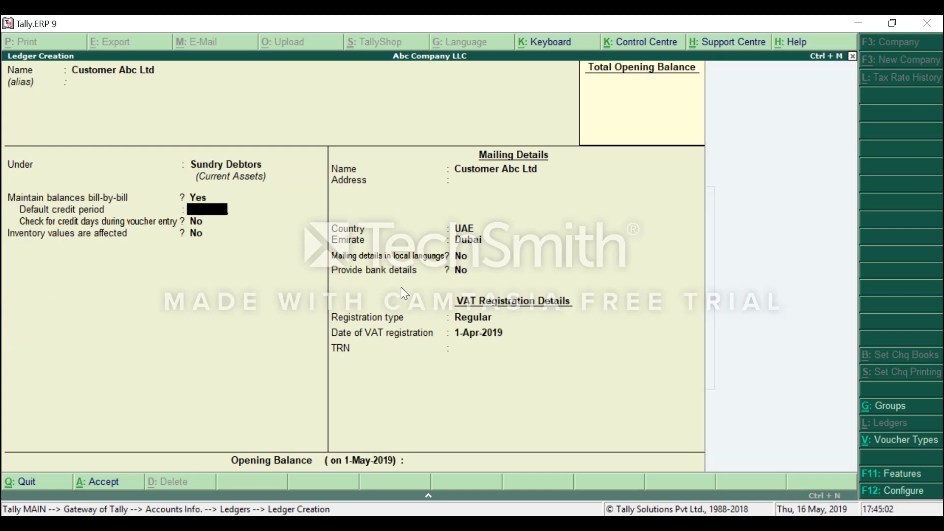
pyautogui.press('Return')
pyautogui.press('Return')
pyautogui.press('Return')
pyautogui.press('Return')
pyautogui.press('Return')
pyautogui.press('Return')
pyautogui.press('Return')
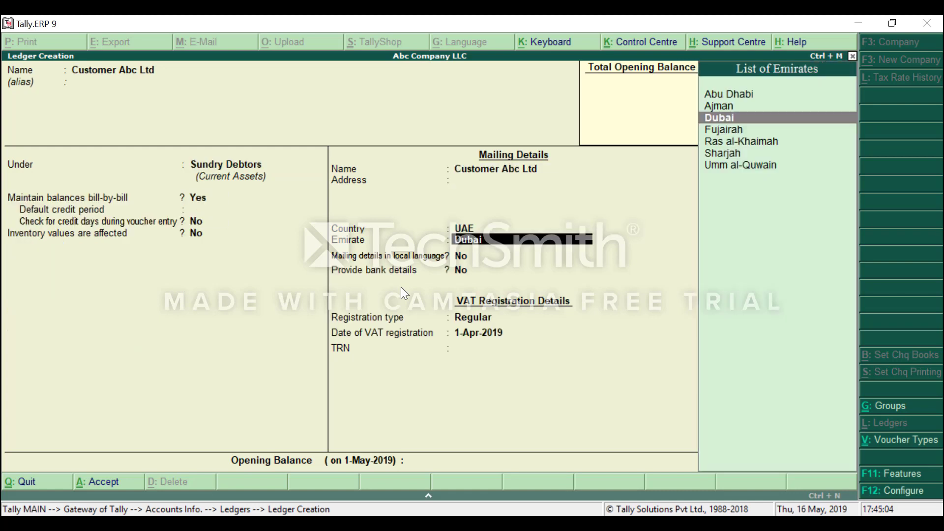
pyautogui.press('Return')
pyautogui.press('Return')
pyautogui.press('Return')
pyautogui.press('Return')
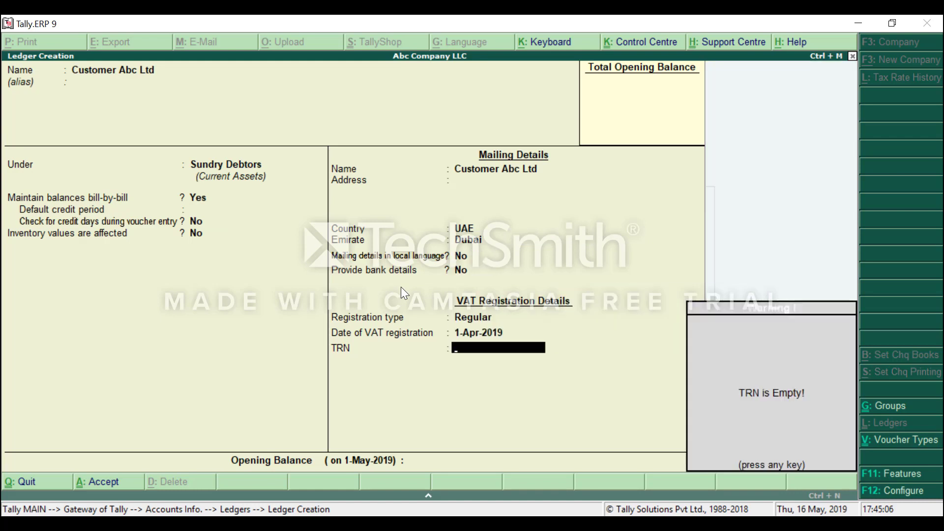
pyautogui.press('BackSpace')
pyautogui.press('BackSpace')
pyautogui.press('BackSpace')
pyautogui.press('BackSpace')
pyautogui.press('BackSpace')
pyautogui.press('BackSpace')
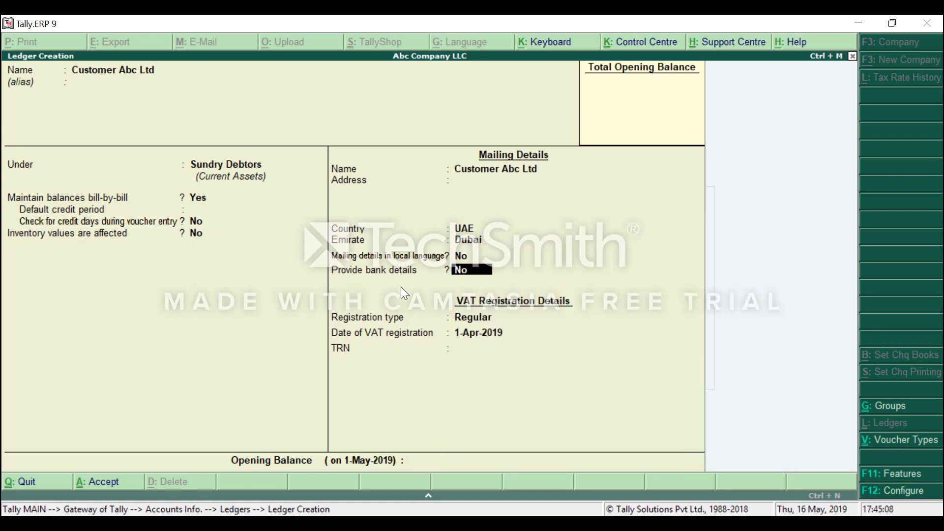
pyautogui.press('BackSpace')
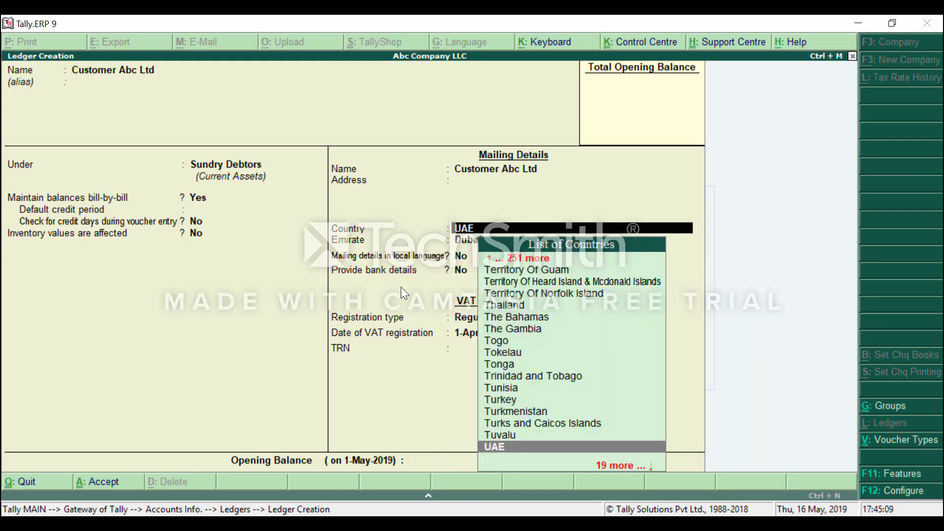
pyautogui.click(204, 203)
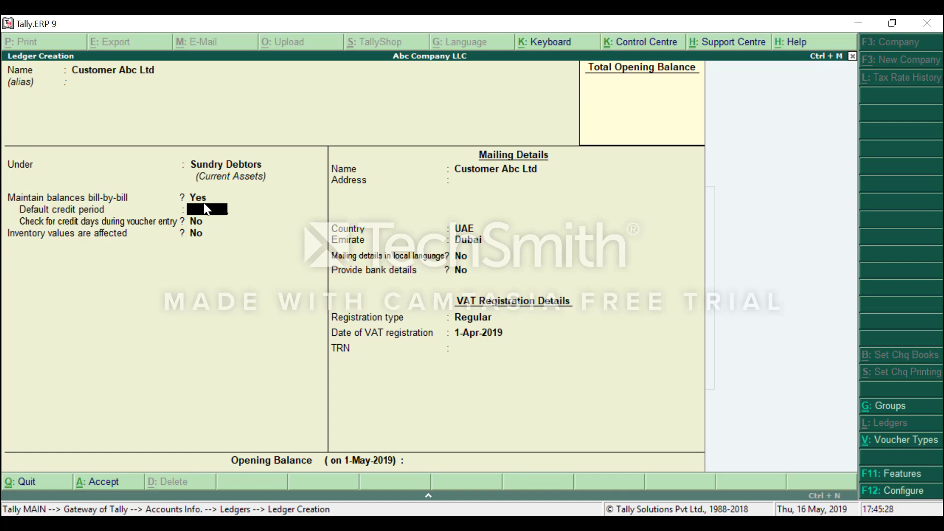
pyautogui.press('Return')
pyautogui.press('Return')
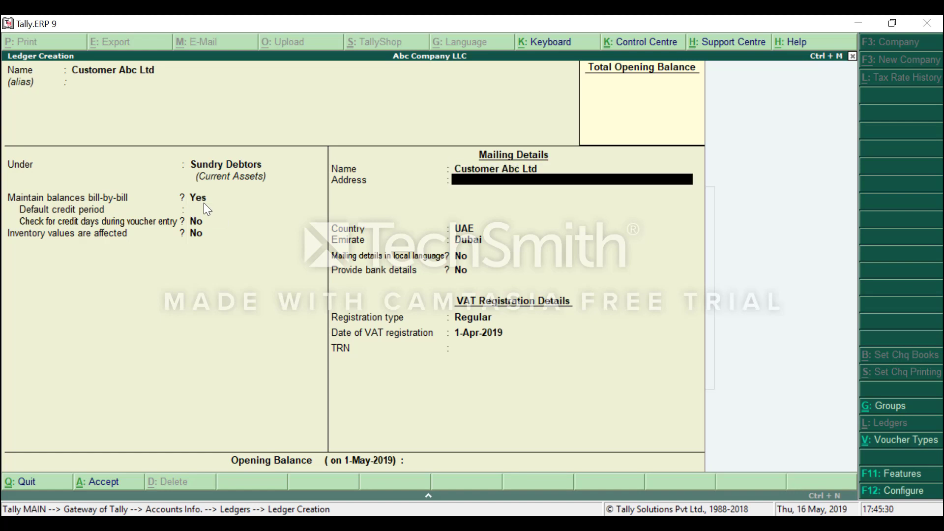
pyautogui.press('Return')
pyautogui.press('Return')
pyautogui.press('Return')
pyautogui.press('Return')
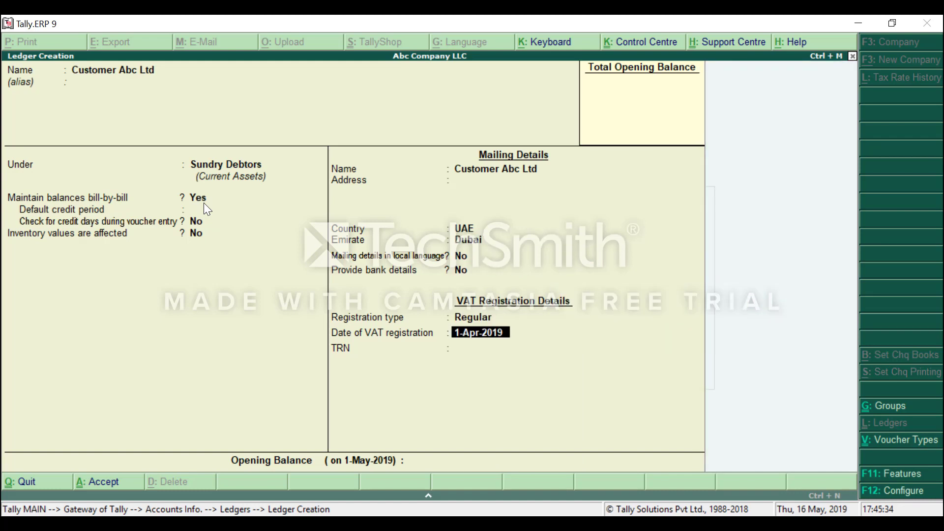
pyautogui.press('Return')
pyautogui.press('Return')
pyautogui.press('Return')
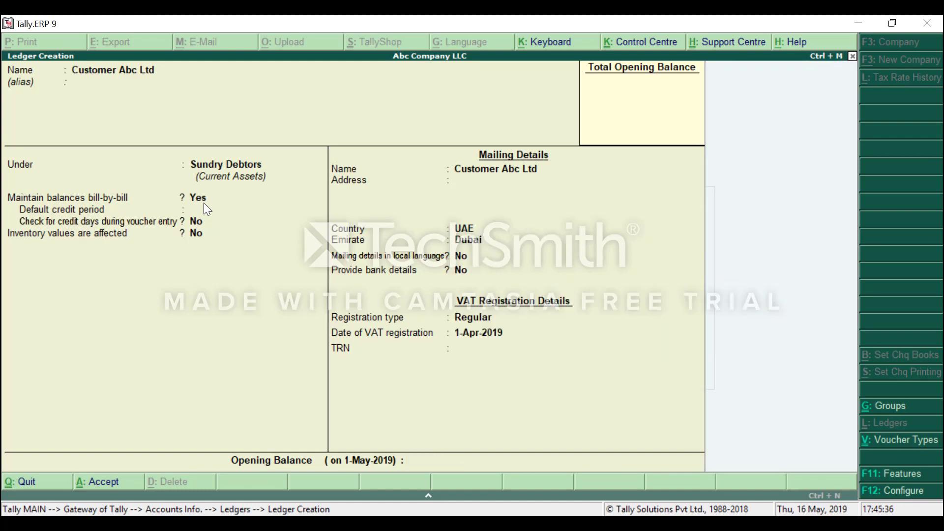
pyautogui.press('Return')
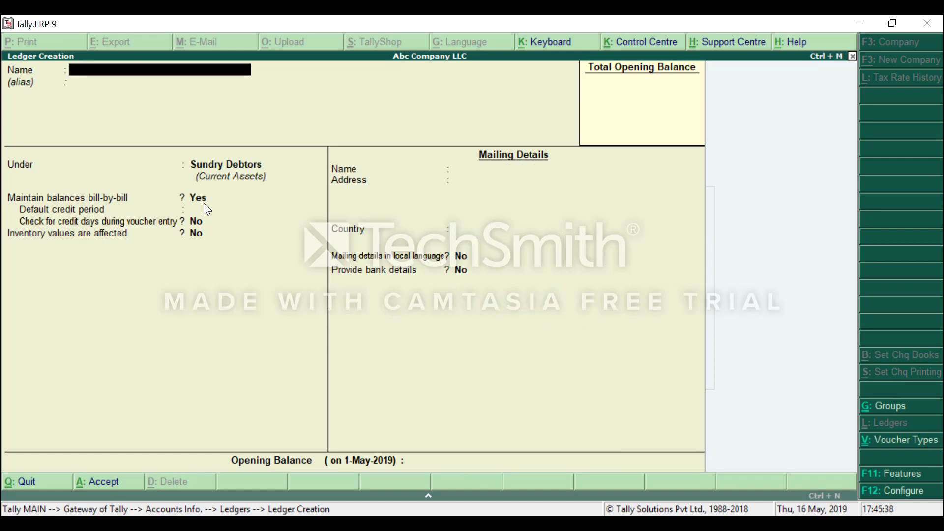
# Name the new ledger 'VAT @5%', correcting a mistyped letter.
pyautogui.write('VAT @5%')
pyautogui.press('Return')
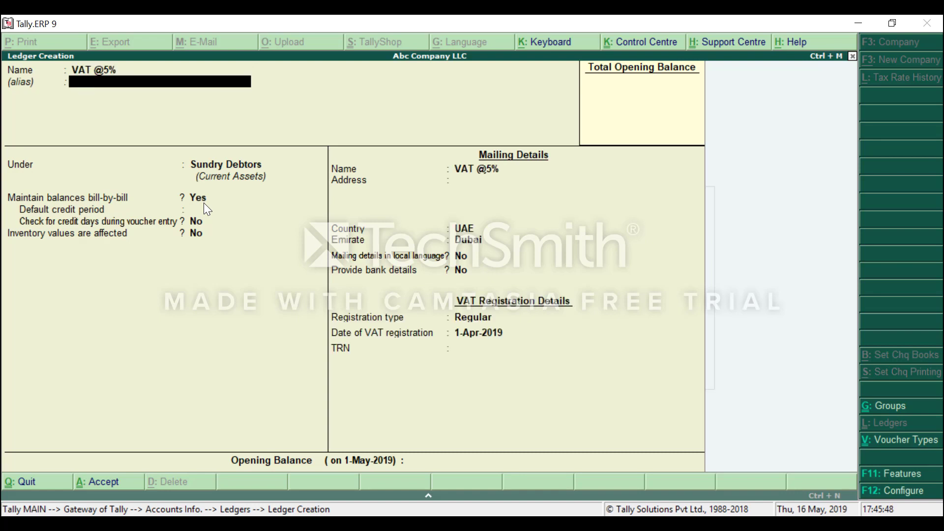
pyautogui.press('Return')
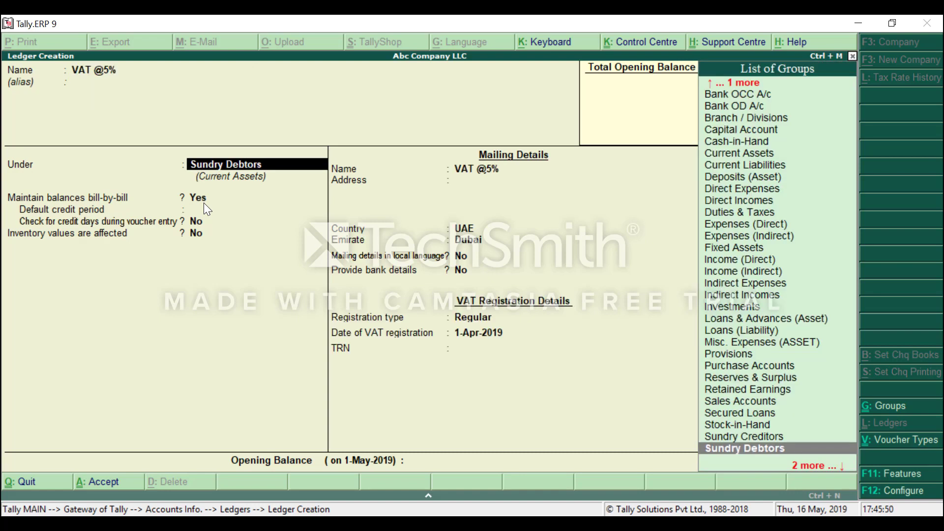
# Put the ledger under Duties & Taxes with duty type VAT, save it, and return to Gateway.
pyautogui.write('Du')
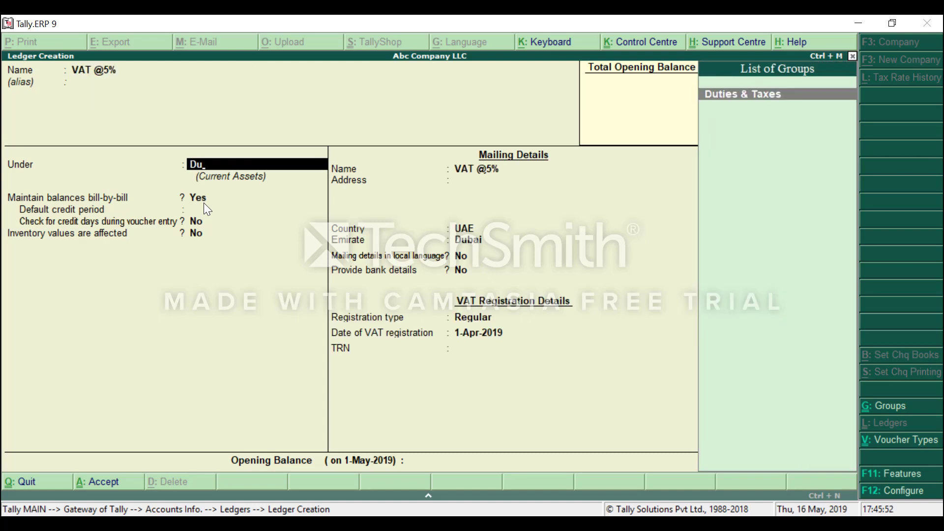
pyautogui.press('Return')
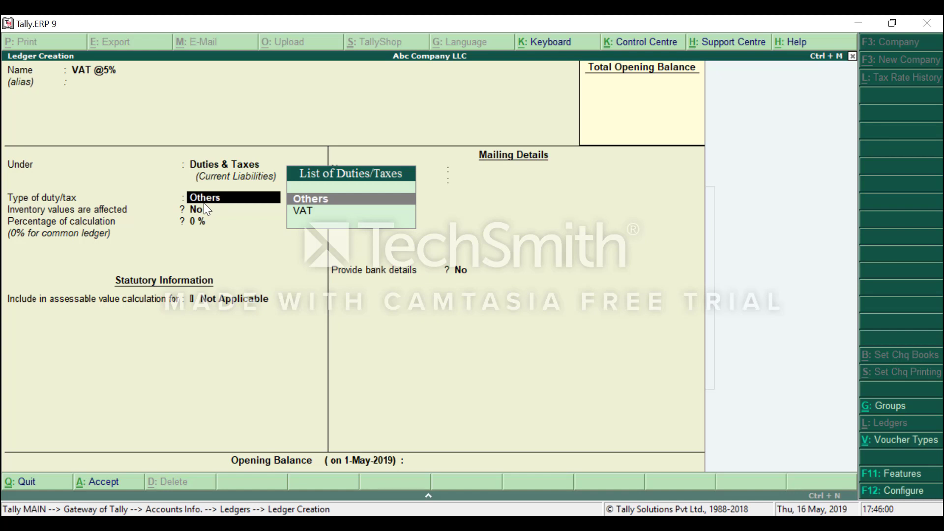
pyautogui.press('Down')
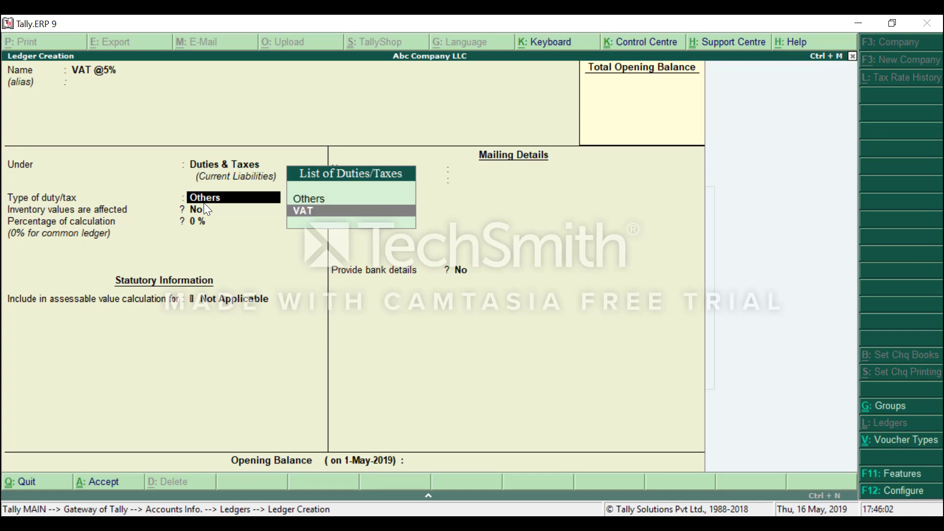
pyautogui.press('Return')
pyautogui.press('Return')
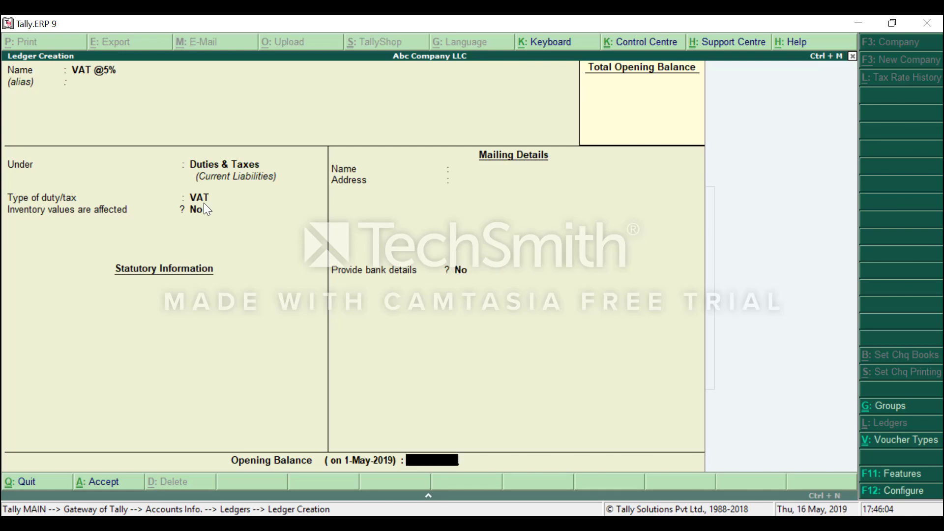
pyautogui.press('Return')
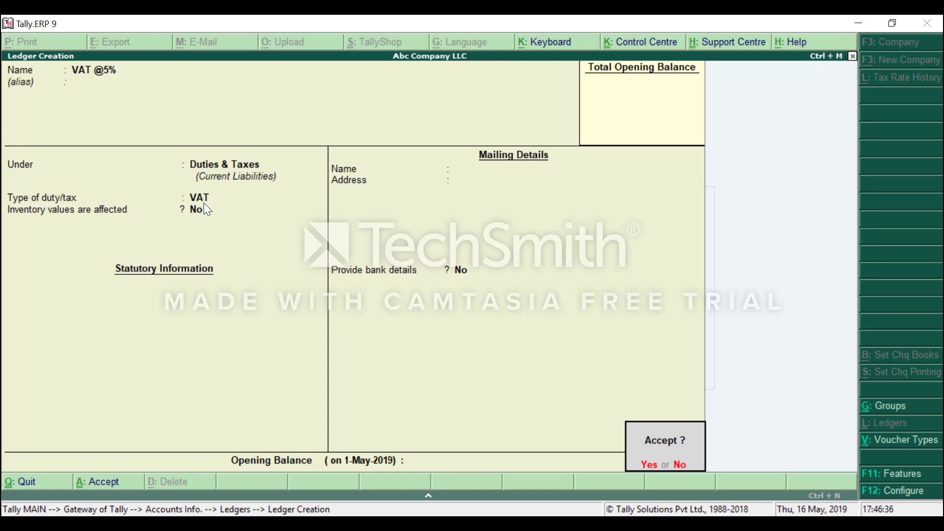
pyautogui.press('Return')
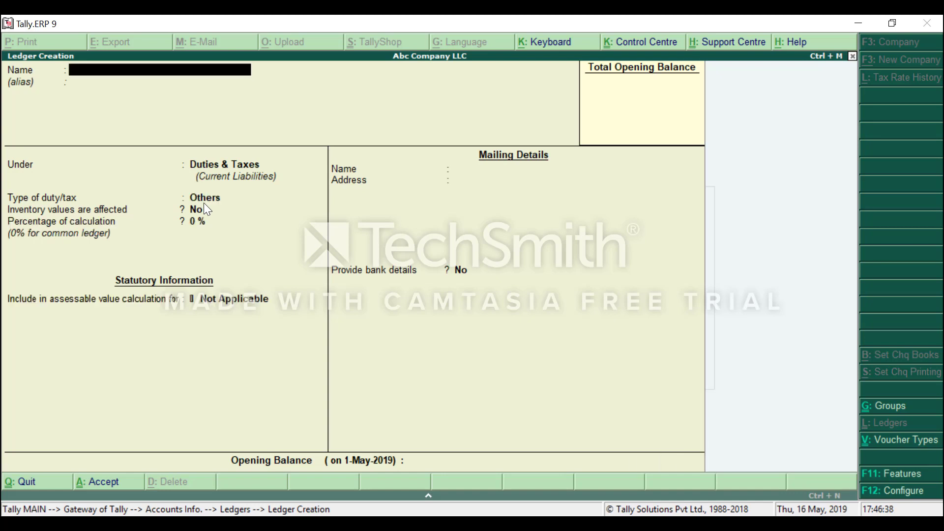
pyautogui.press('Escape')
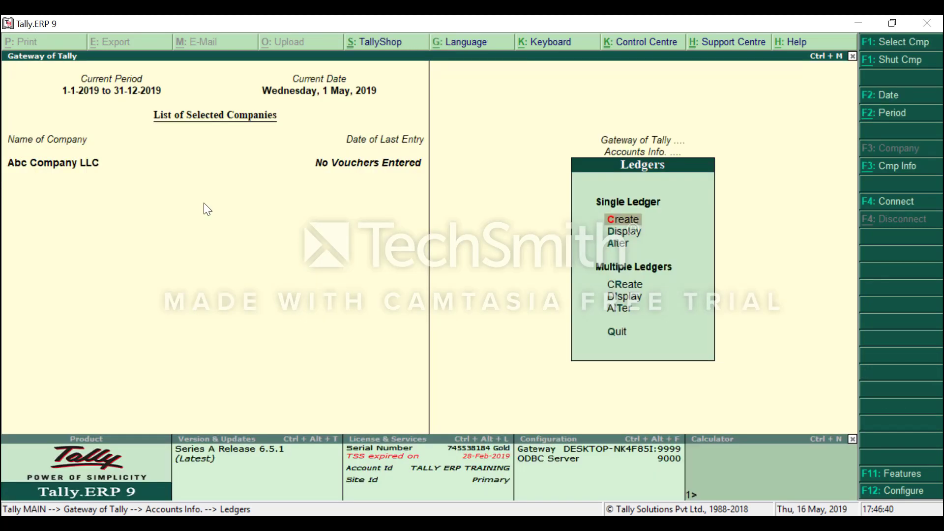
pyautogui.press('Escape')
pyautogui.press('Escape')
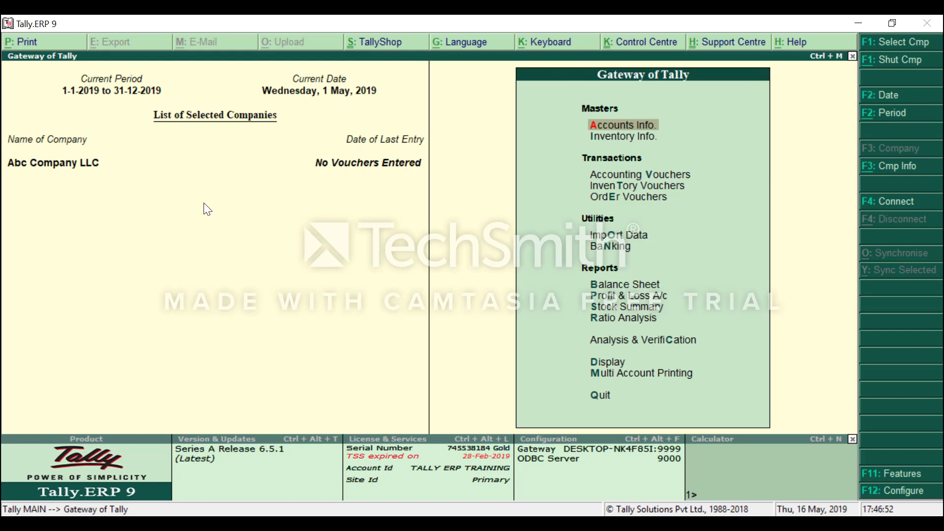
# Open accounting voucher entry and switch the voucher type to Receipt.
pyautogui.press('Down')
pyautogui.press('Down')
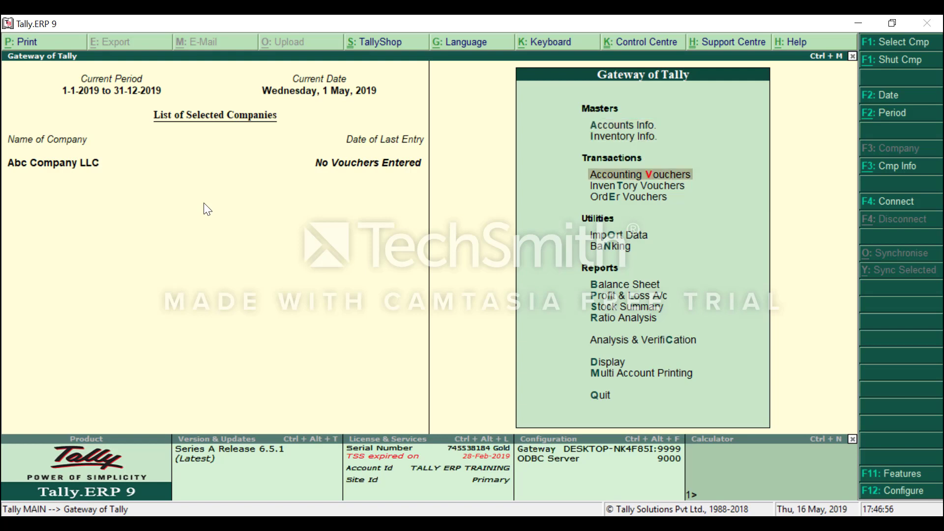
pyautogui.press('Return')
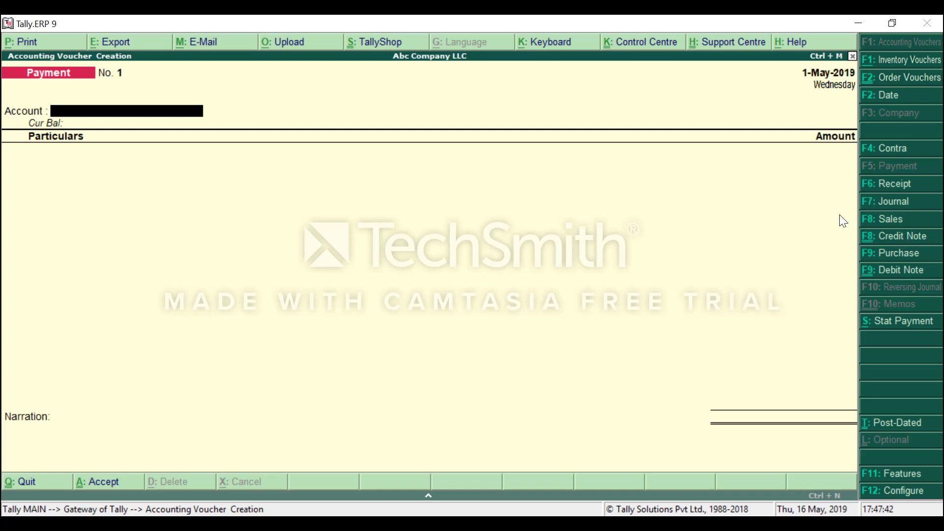
pyautogui.click(878, 190)
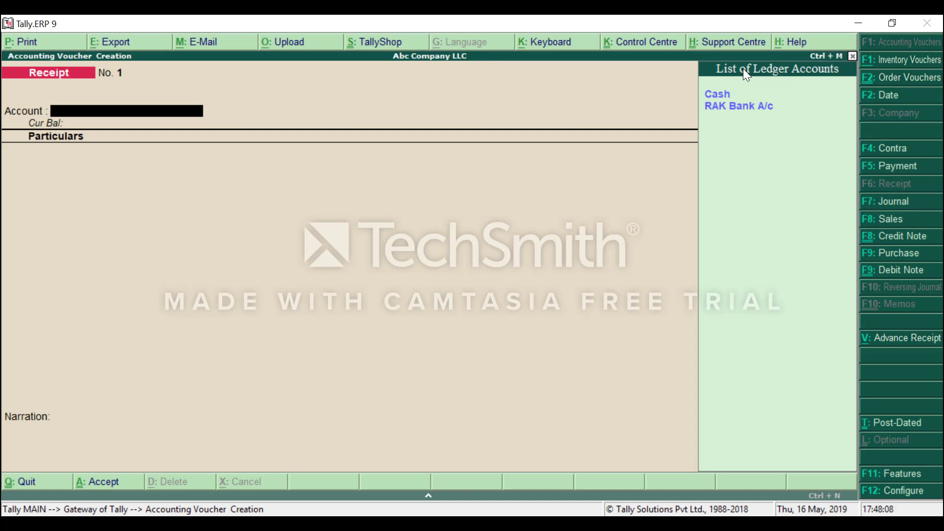
# Choose RAK Bank A/c as the account receiving the money.
pyautogui.press('Down')
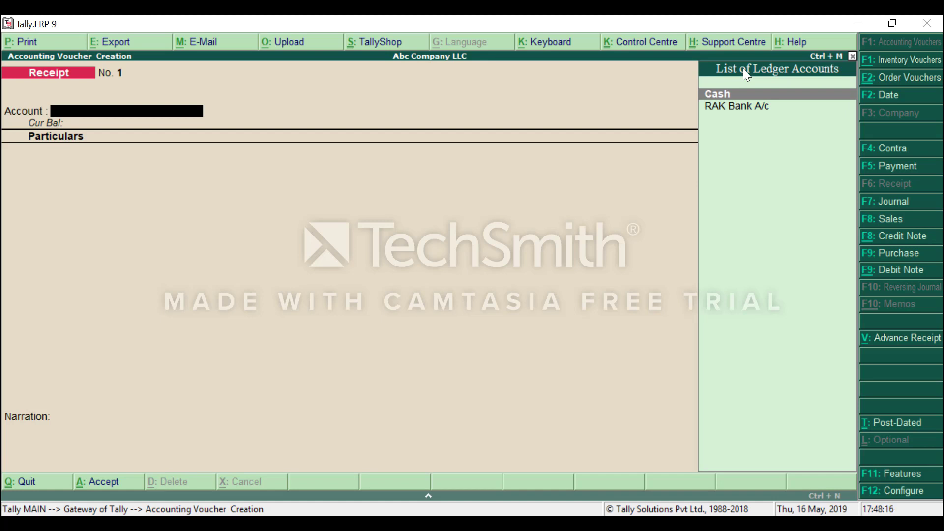
pyautogui.press('Down')
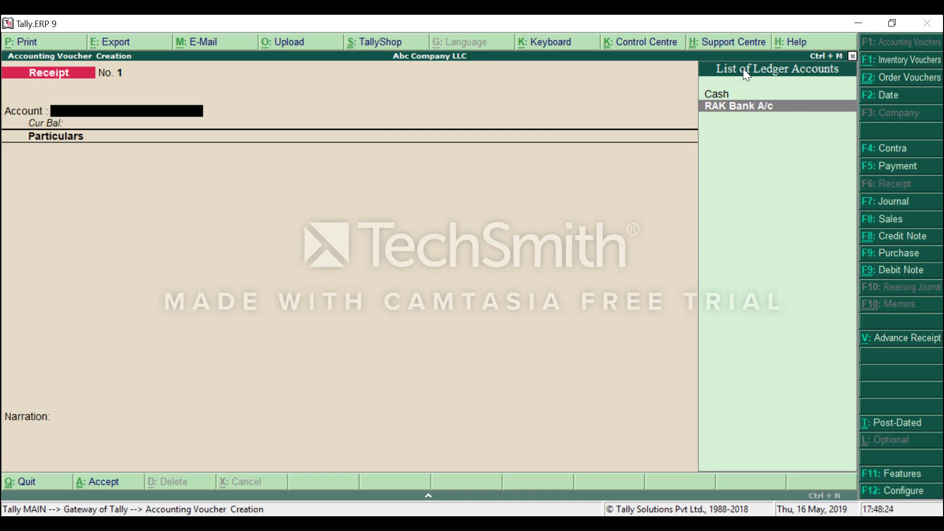
pyautogui.press('Return')
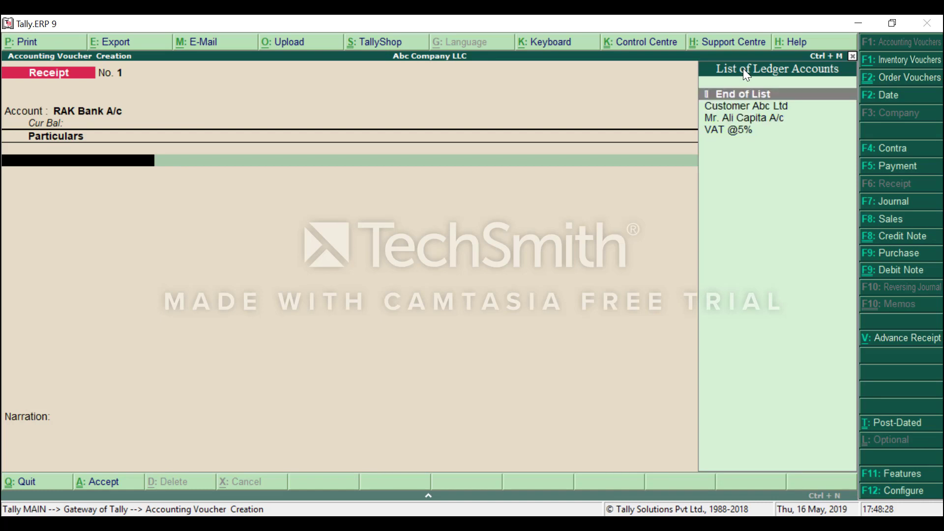
# Credit the owner's capital account with 500,000 and bring up the bank allocations.
pyautogui.press('Down')
pyautogui.press('Down')
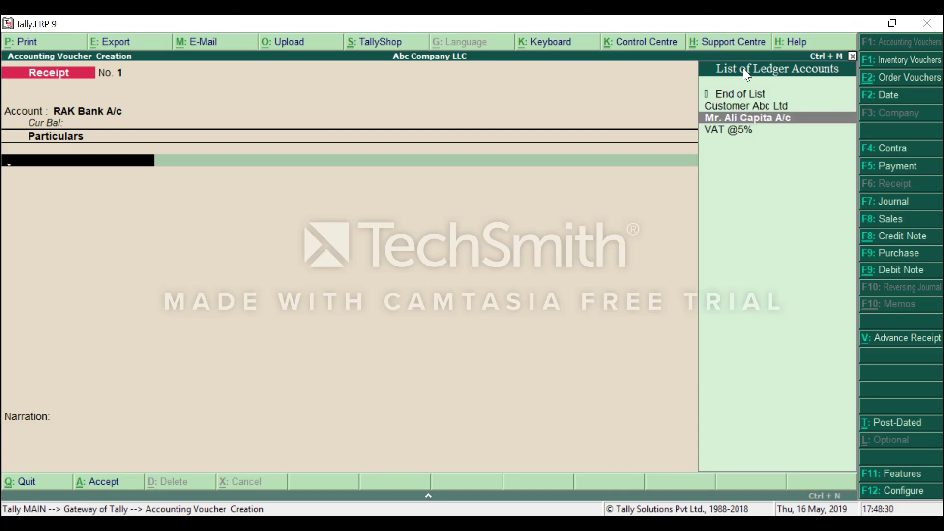
pyautogui.press('Up')
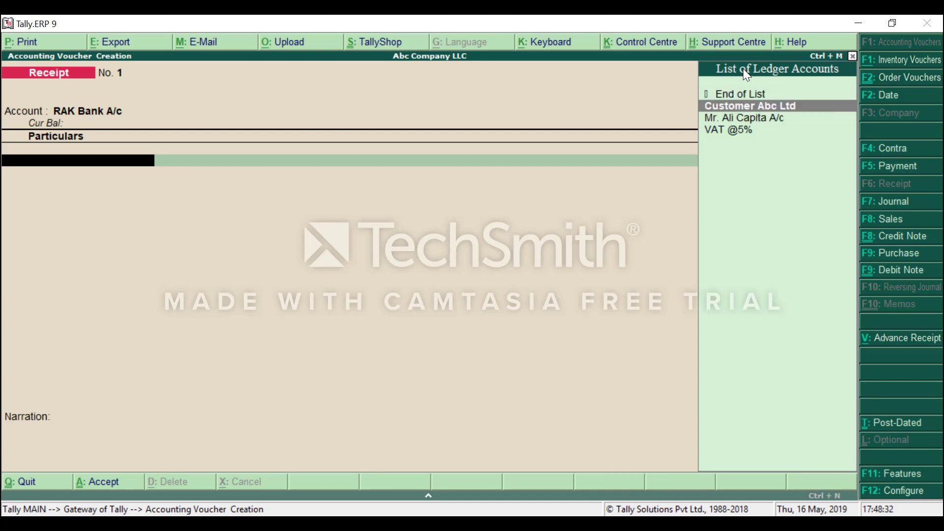
pyautogui.press('Down')
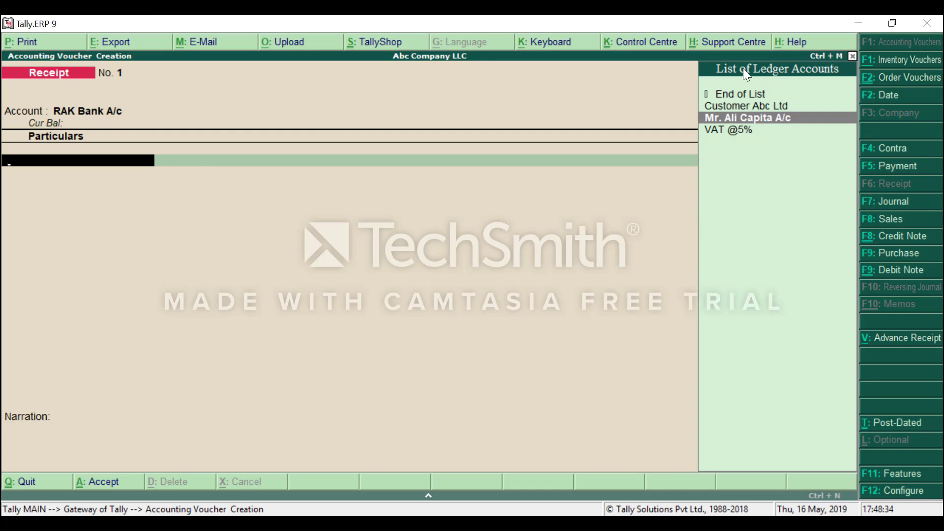
pyautogui.press('Return')
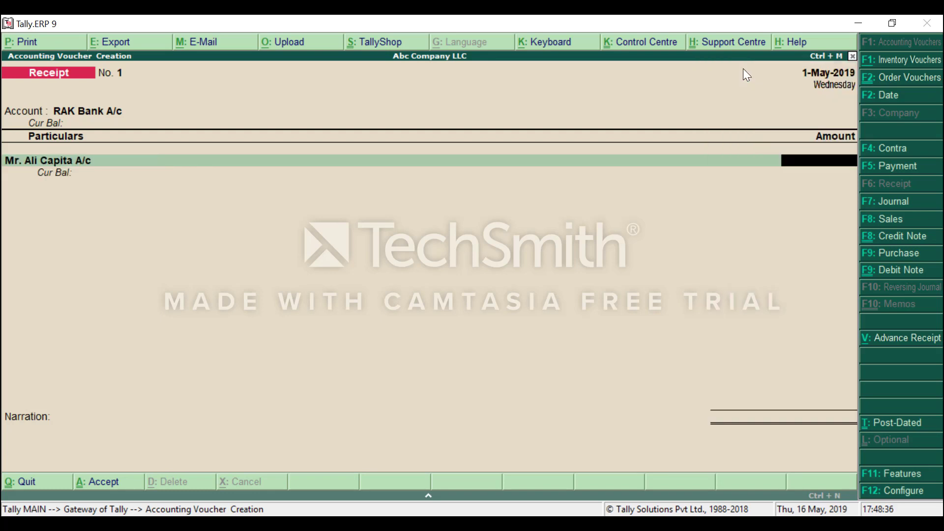
pyautogui.write('500,000')
pyautogui.press('Return')
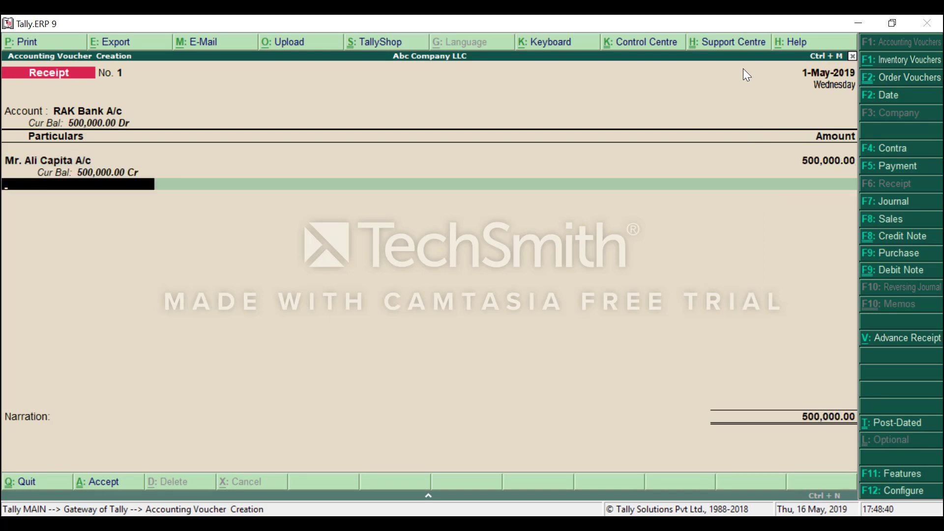
pyautogui.press('Return')
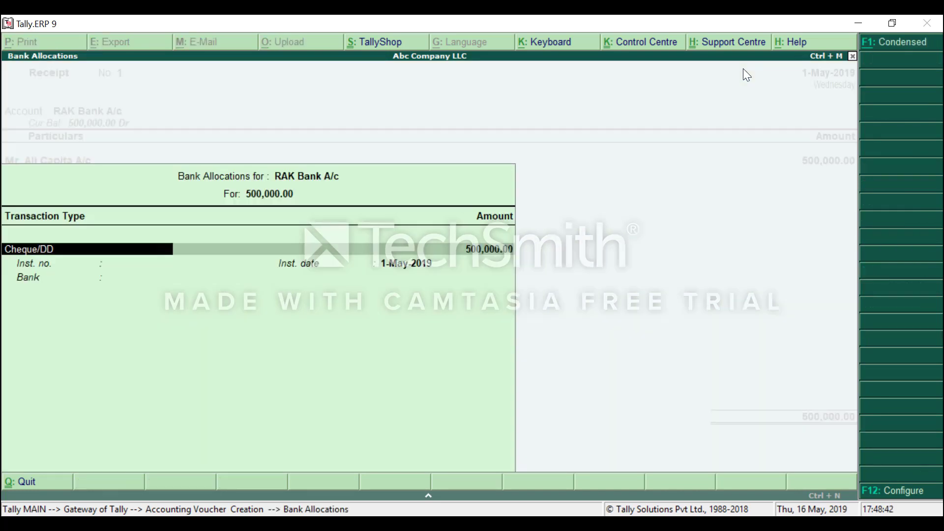
# Skip the Cheque/DD details, add narration 'capital ivested to co', and save Receipt No. 1.
pyautogui.press('Return')
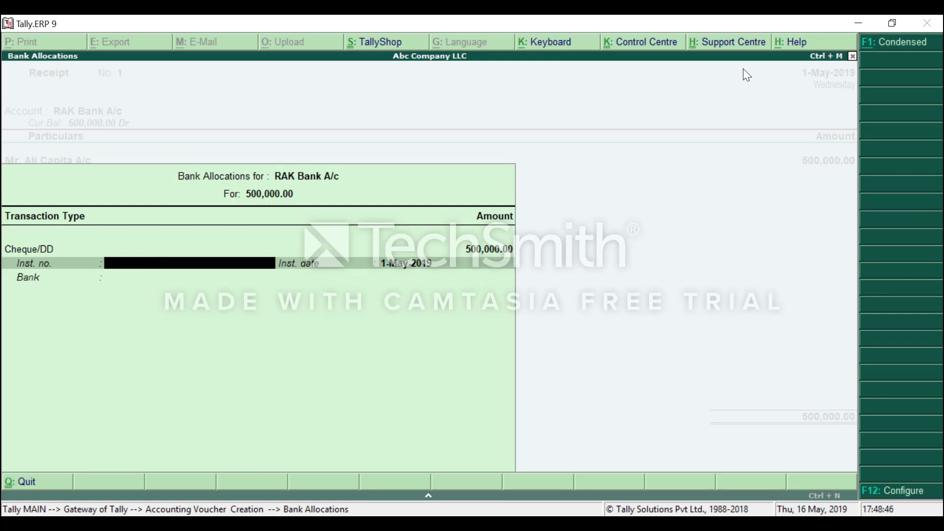
pyautogui.press('Return')
pyautogui.press('Return')
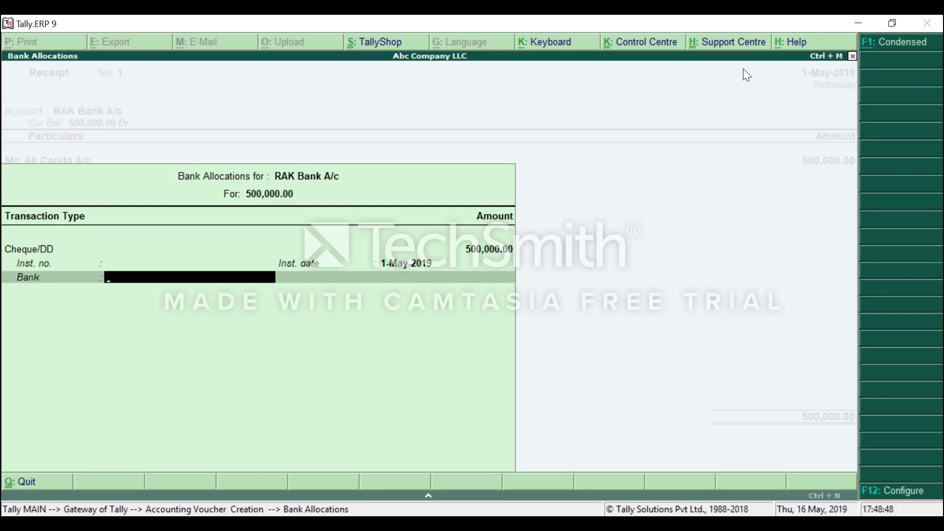
pyautogui.press('Return')
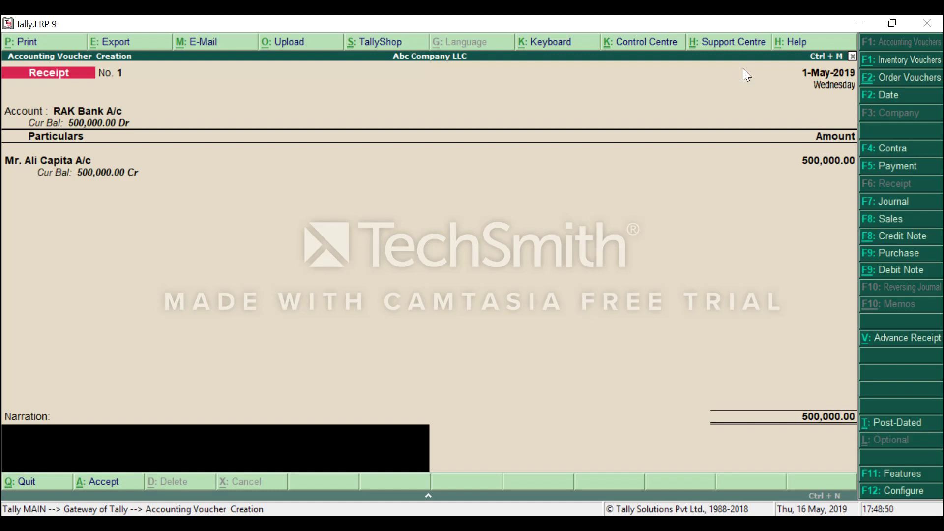
pyautogui.write('capital iv')
pyautogui.write('ested to co')
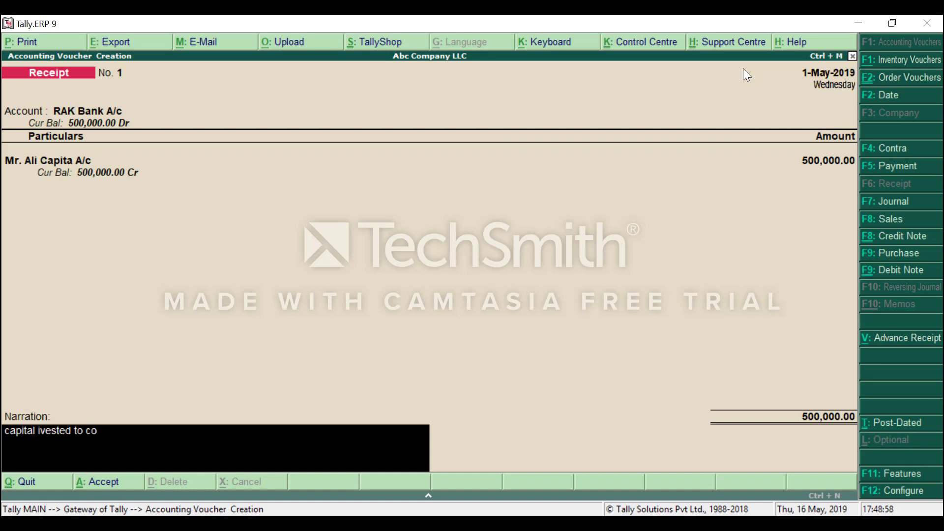
pyautogui.press('Return')
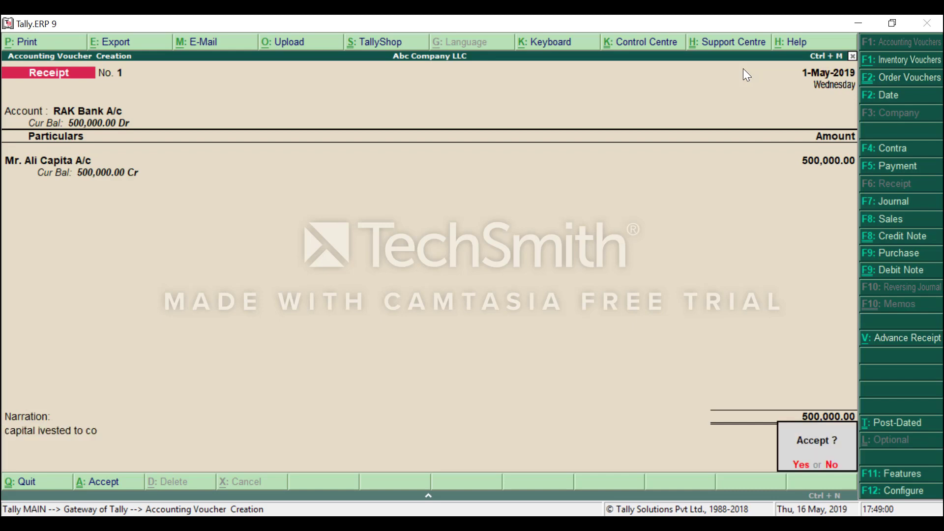
pyautogui.press('Return')
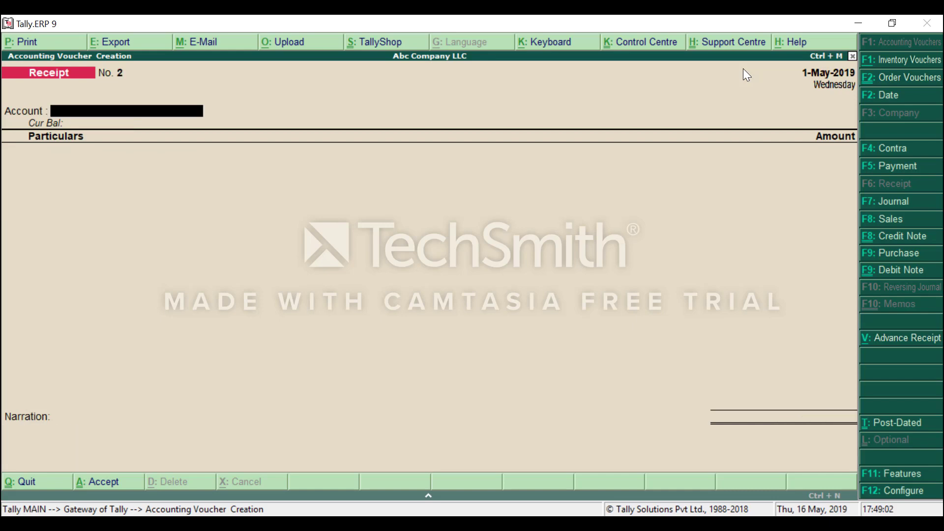
pyautogui.press('Escape')
# Quit voucher entry and open the Balance Sheet report from Gateway of Tally.
pyautogui.press('y')
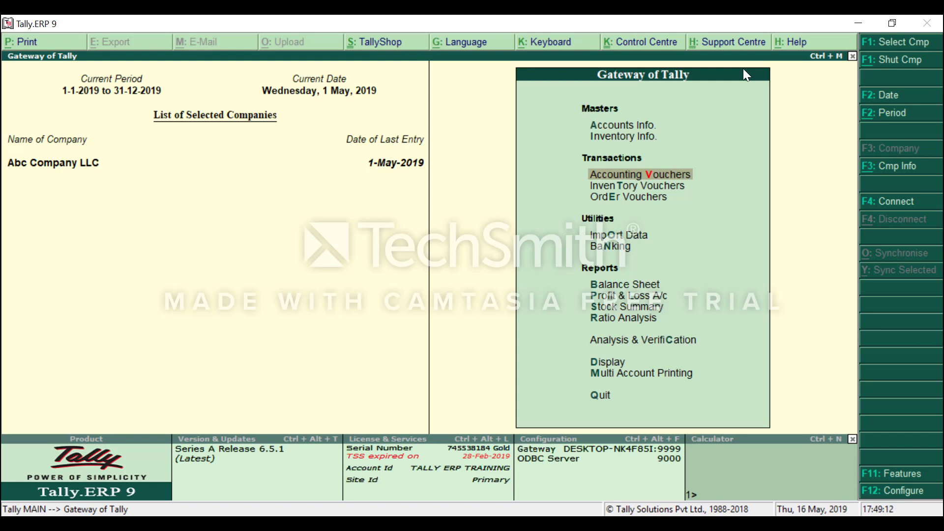
pyautogui.press('Down')
pyautogui.press('Down')
pyautogui.press('Down')
pyautogui.press('Down')
pyautogui.press('Down')
pyautogui.press('Down')
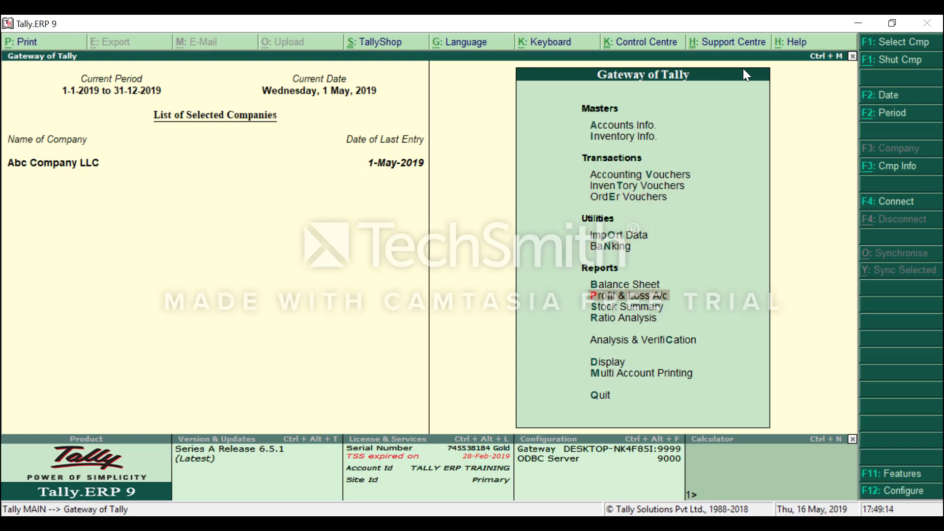
pyautogui.press('Up')
pyautogui.press('Return')
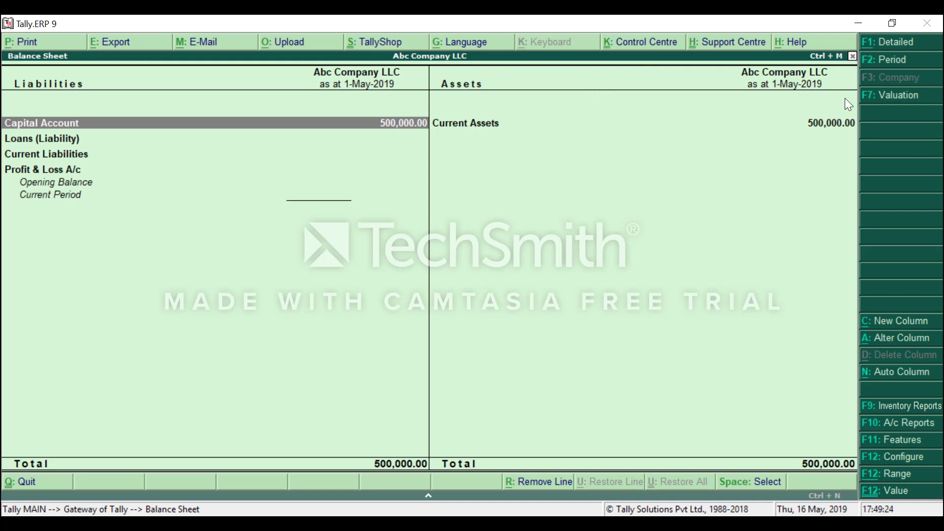
# Expand the Balance Sheet to show ledgers and set Show Vertical Balance Sheet to Yes.
pyautogui.click(880, 47)
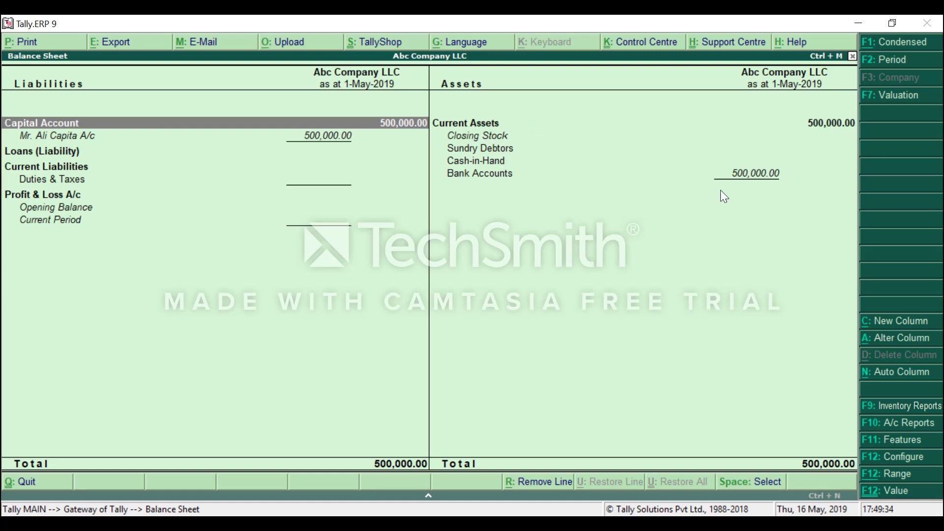
pyautogui.click(881, 462)
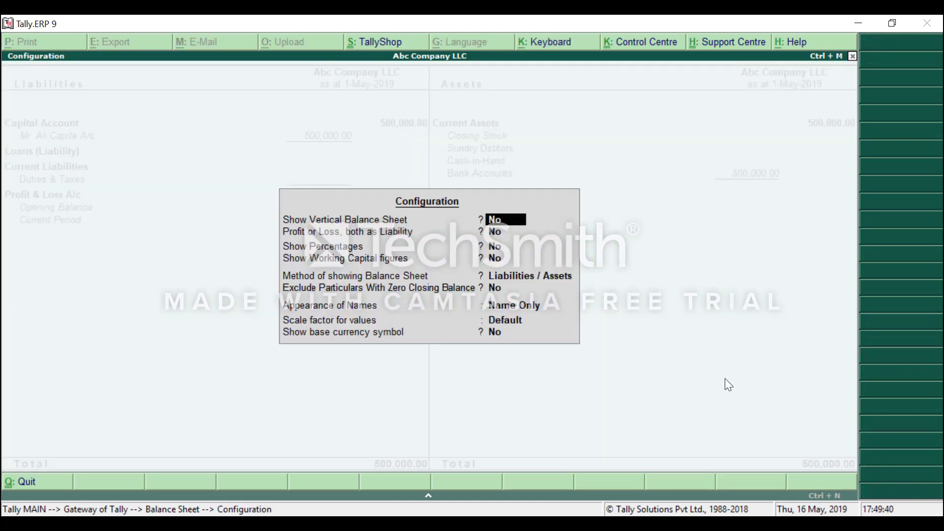
pyautogui.write('y')
pyautogui.press('Return')
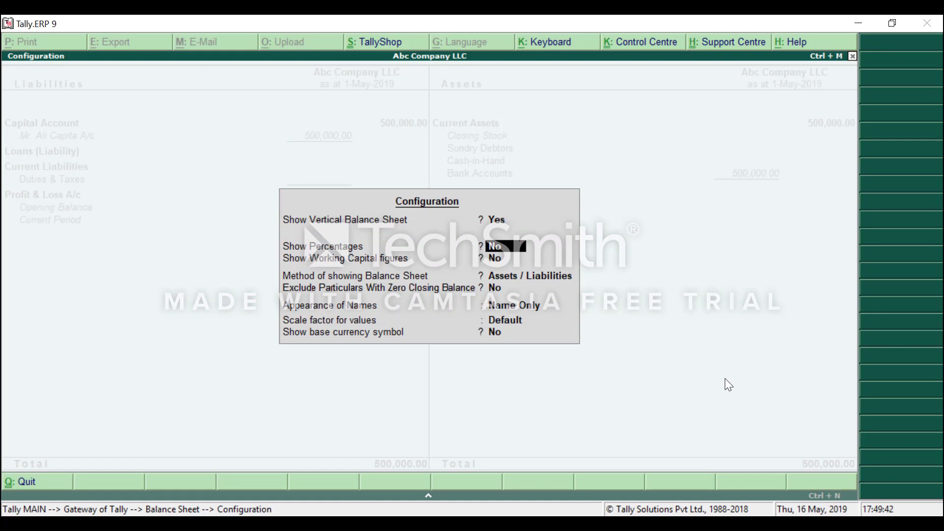
pyautogui.hotkey('ctrl', 'a')
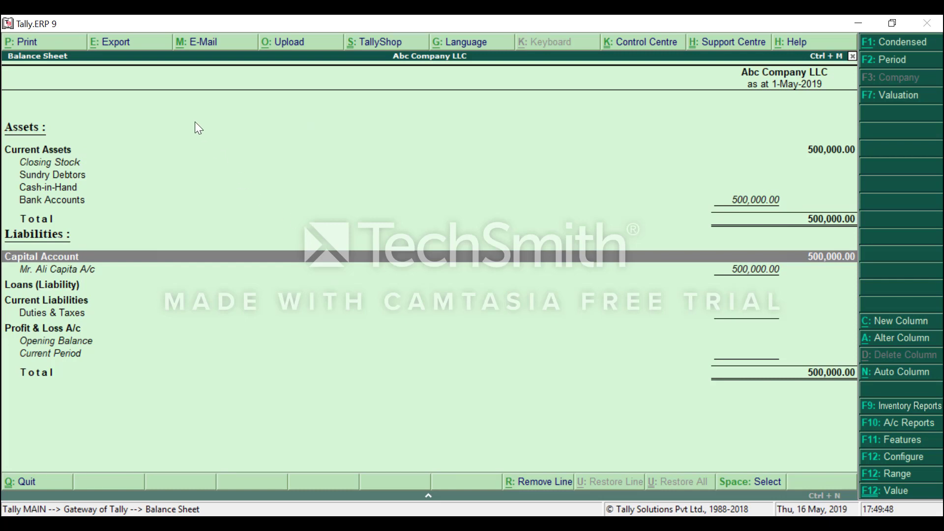
# Export the Balance Sheet as PDF, keeping BSheet.pdf in C:\Tally.ERP9 and A4 paper.
pyautogui.click(130, 48)
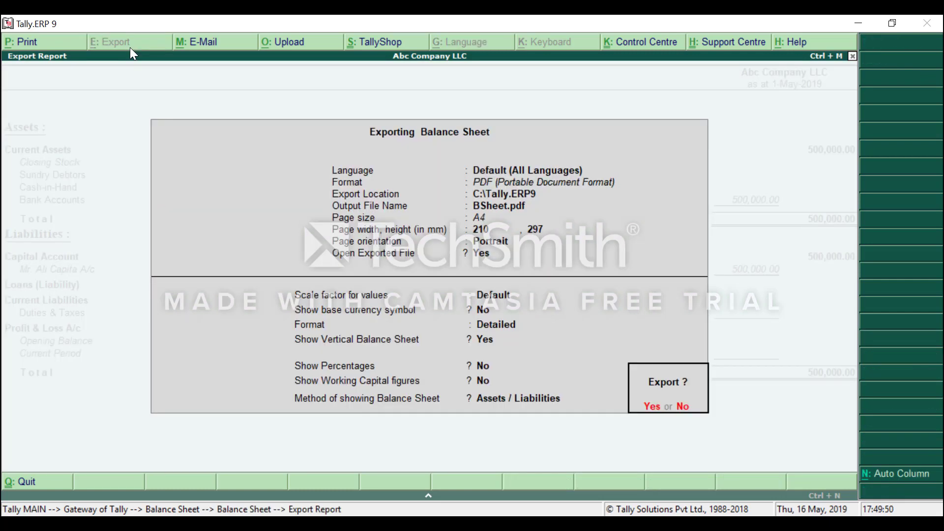
pyautogui.press('n')
pyautogui.press('Return')
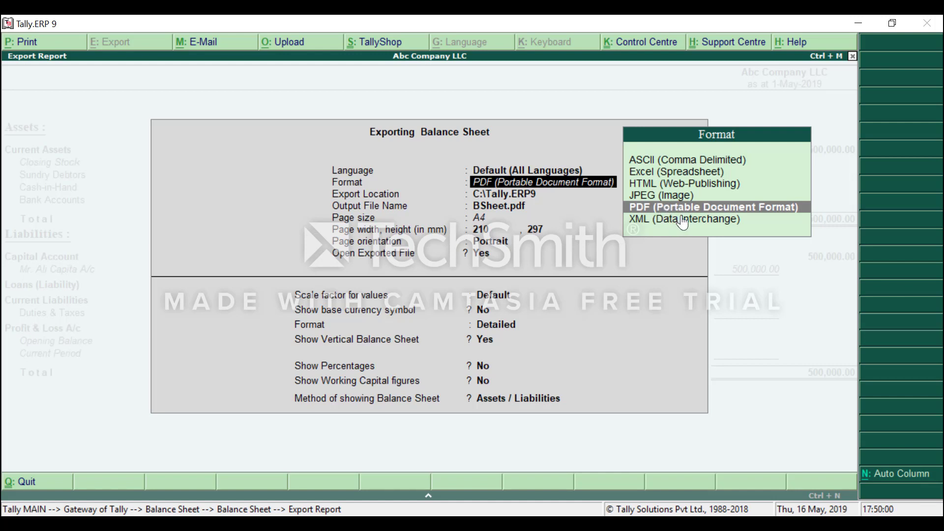
pyautogui.press('Return')
pyautogui.press('Return')
pyautogui.press('Return')
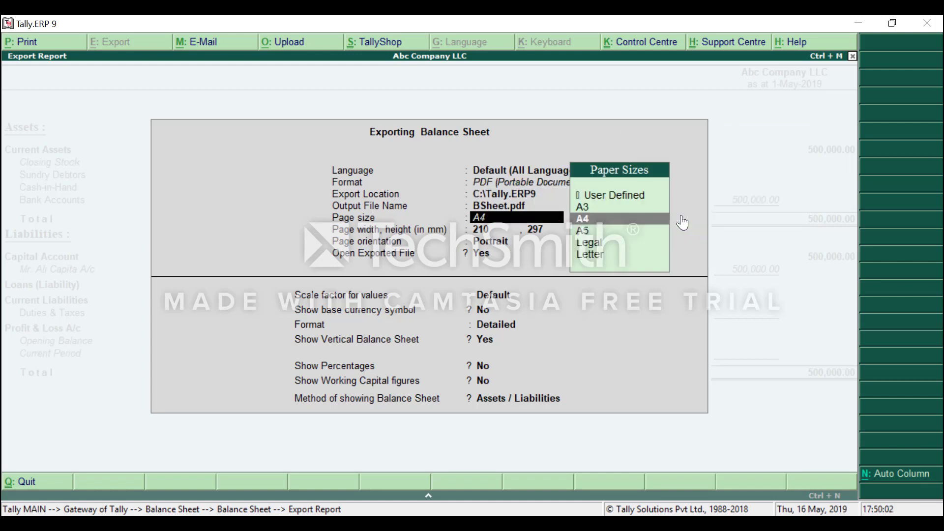
pyautogui.press('Return')
pyautogui.press('Return')
pyautogui.press('Return')
pyautogui.press('Return')
pyautogui.press('Return')
pyautogui.press('Return')
pyautogui.press('Return')
pyautogui.press('Return')
pyautogui.press('Return')
pyautogui.press('Return')
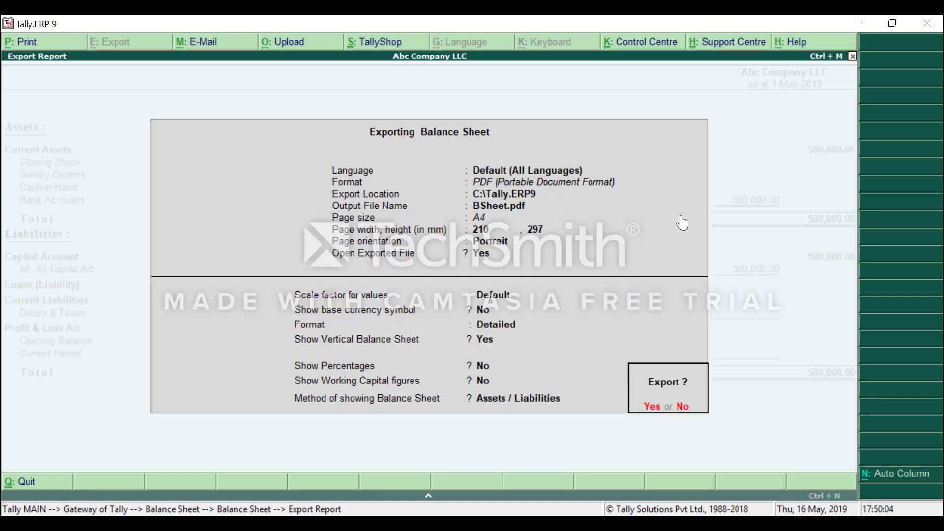
pyautogui.press('Return')
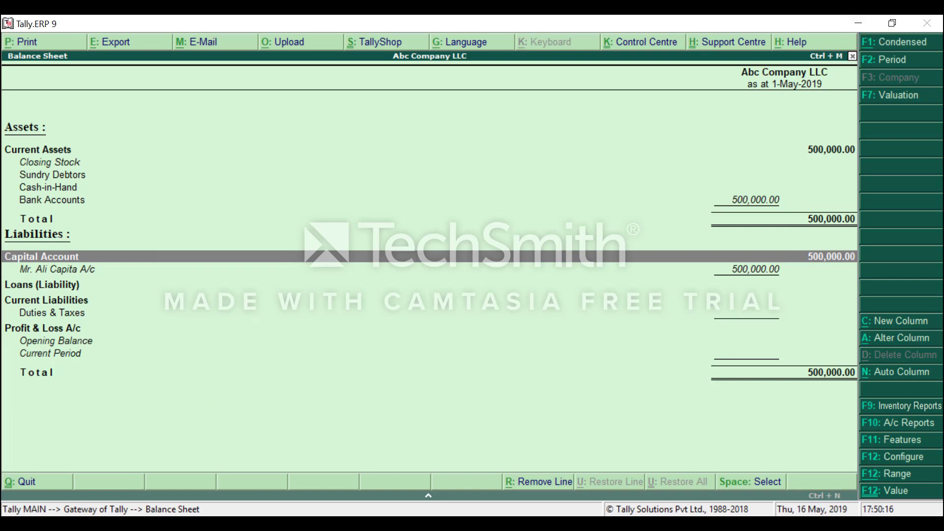
# Bring up File Explorer and pause the Camtasia screen recording.
pyautogui.click(161, 423)
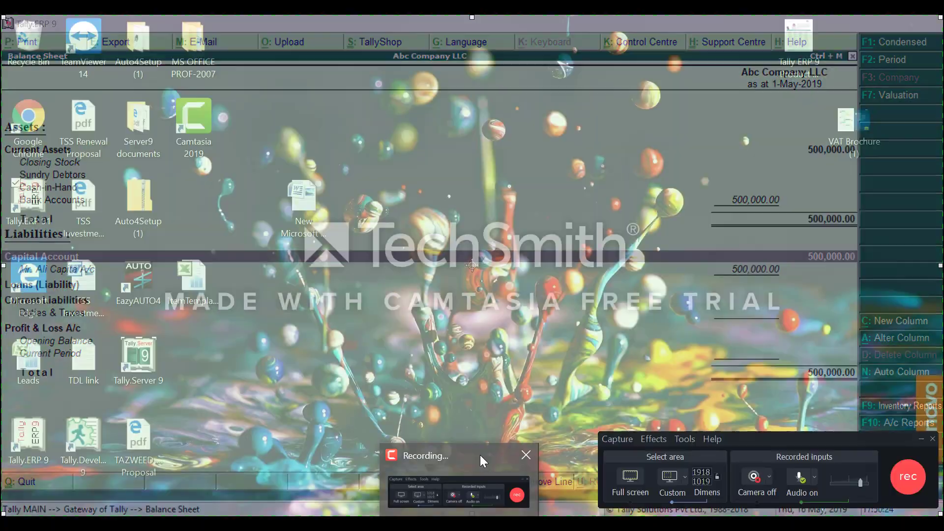
pyautogui.click(480, 455)
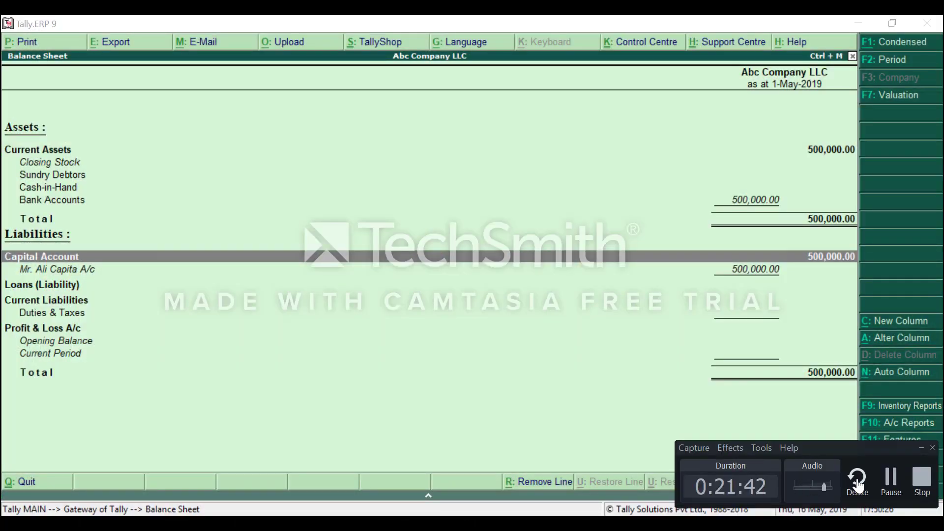
pyautogui.click(891, 480)
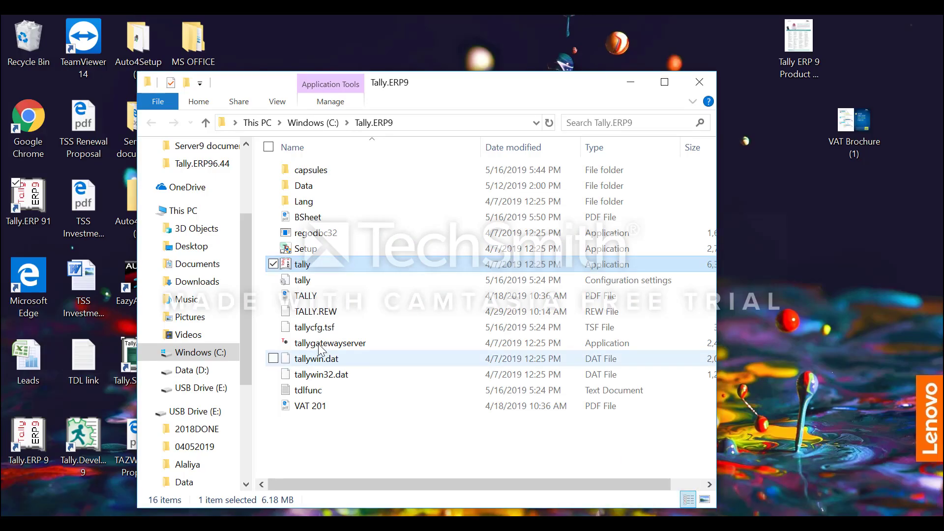
# Open TALLY.pdf from the C:\Tally.ERP9 folder in Microsoft Edge.
pyautogui.doubleClick(307, 295)
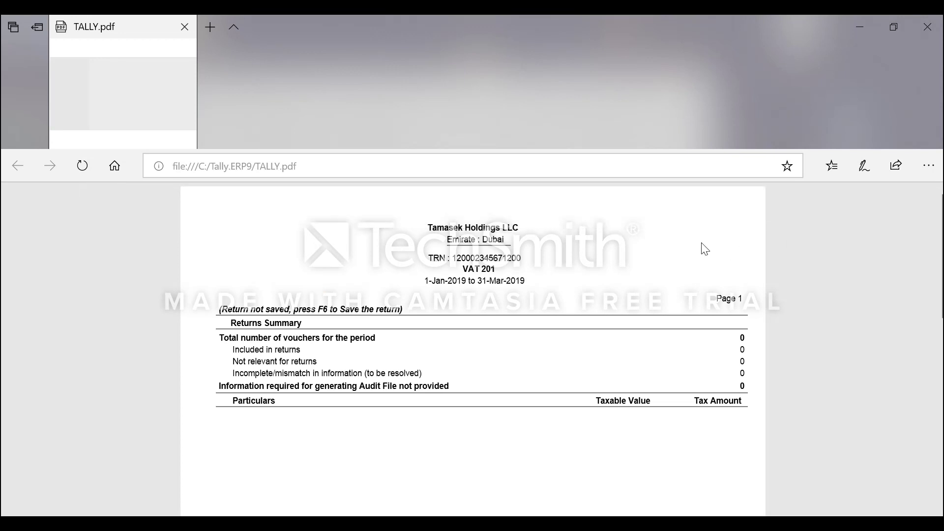
# Scroll through the TALLY.pdf VAT 201 summary, then close Edge.
pyautogui.scroll(-2, 705, 249)
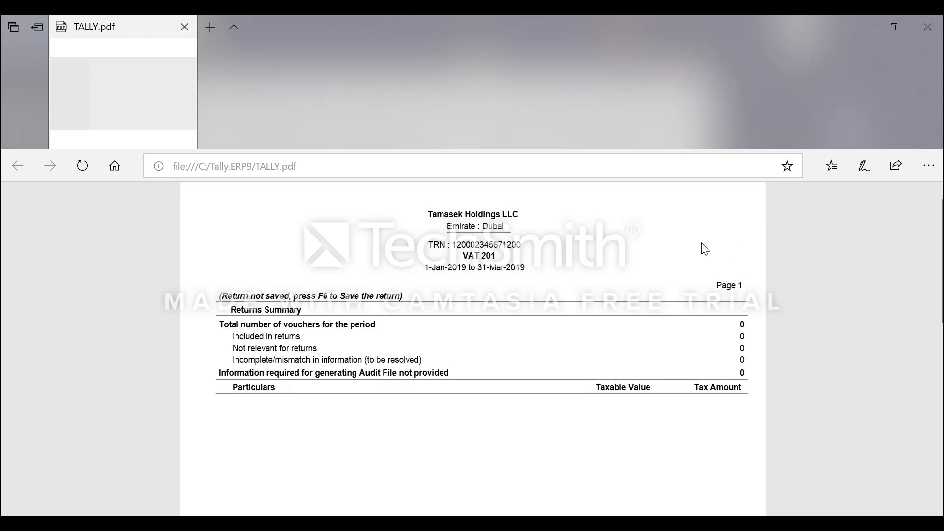
pyautogui.scroll(1, 705, 248)
pyautogui.click(927, 27)
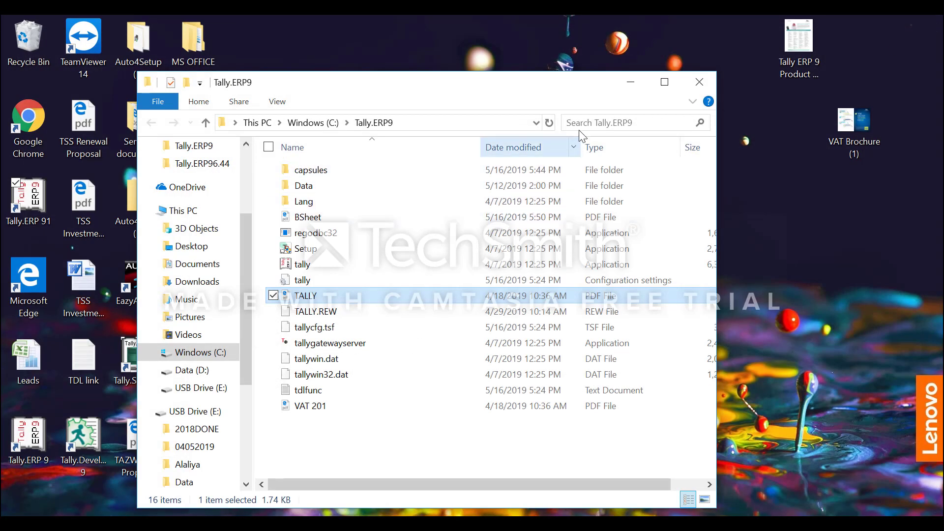
pyautogui.click(311, 221)
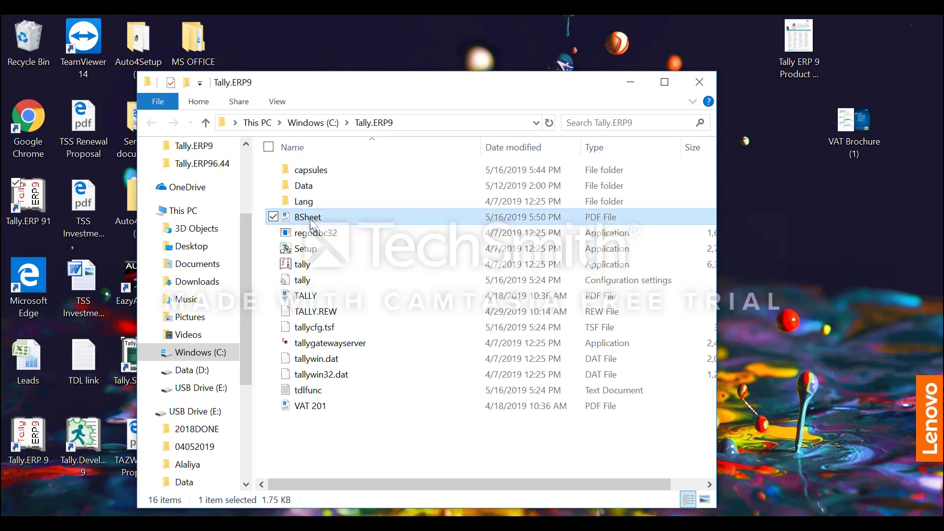
pyautogui.doubleClick(311, 220)
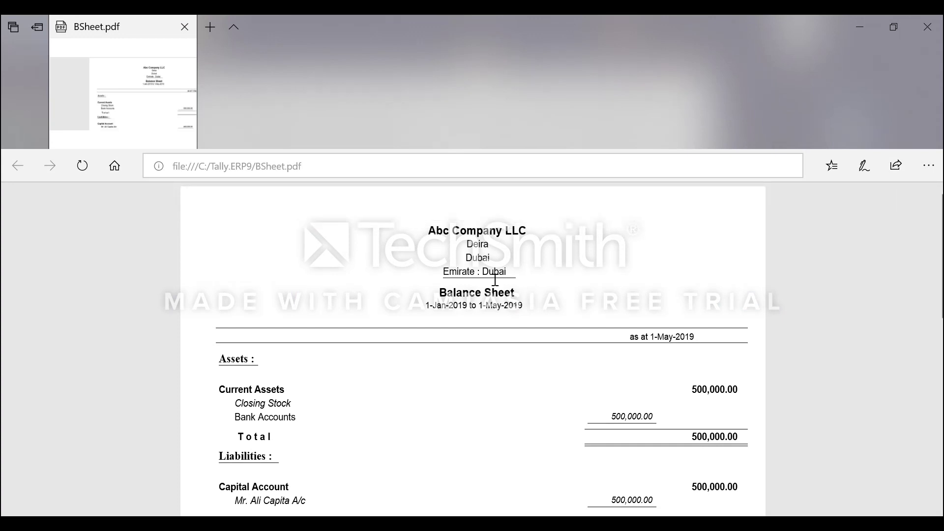
pyautogui.scroll(-1, 495, 280)
pyautogui.scroll(-2, 495, 280)
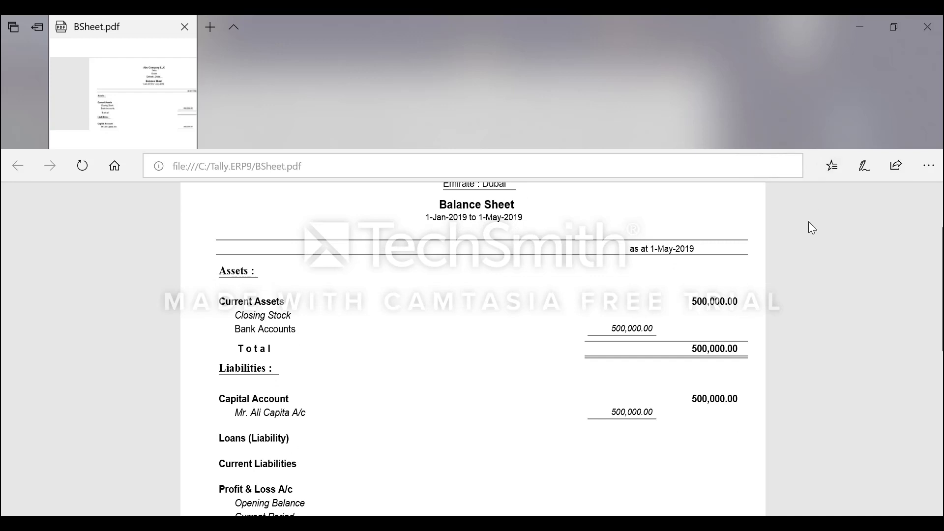
pyautogui.click(927, 27)
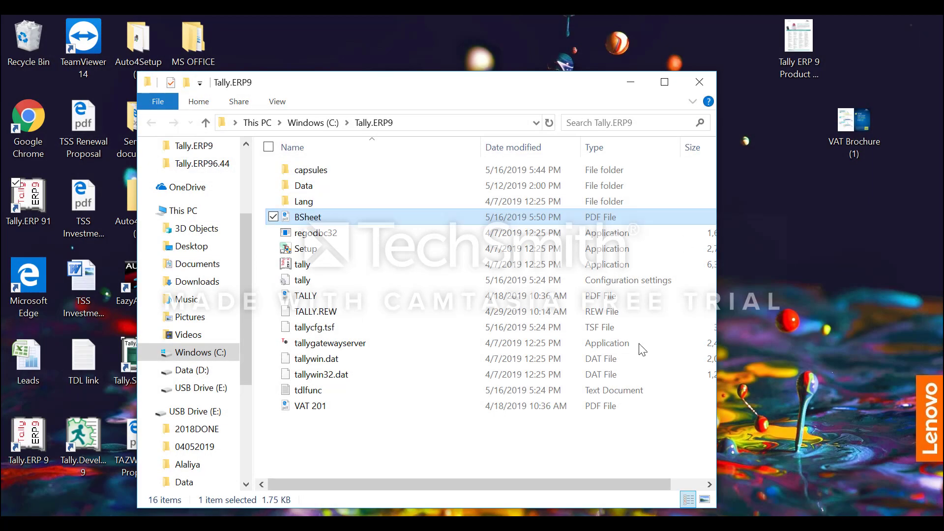
# Bring Tally.ERP 9 back to front and close the Balance Sheet to the Gateway menu.
pyautogui.hotkey('alt', 'Tab')
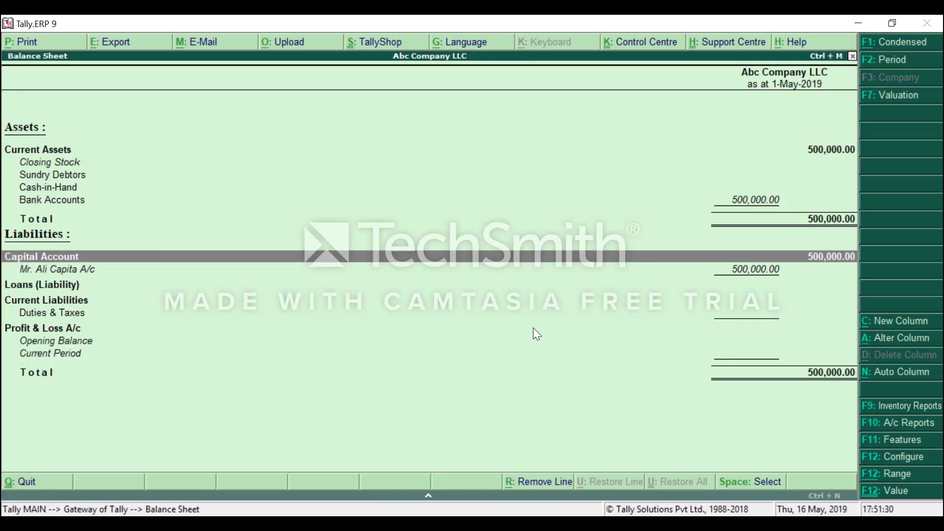
pyautogui.press('Escape')
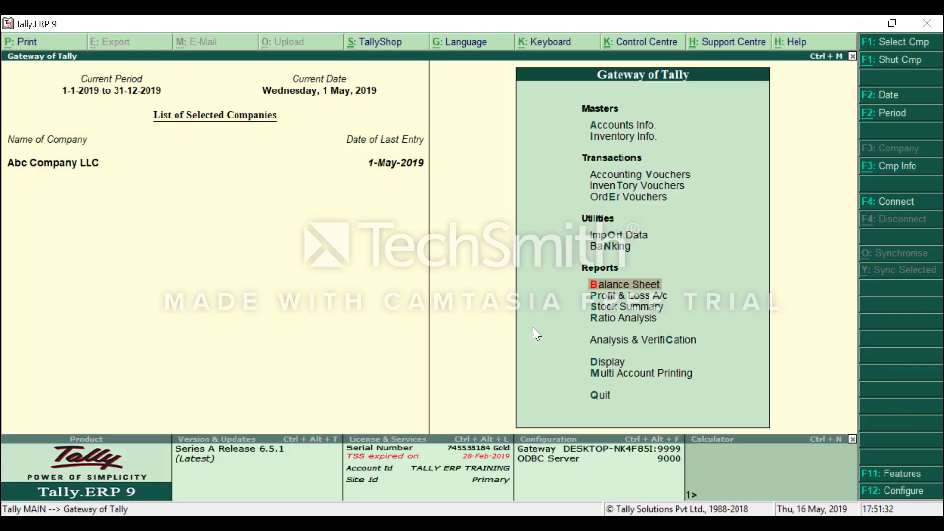
pyautogui.press('Escape')
pyautogui.press('Escape')
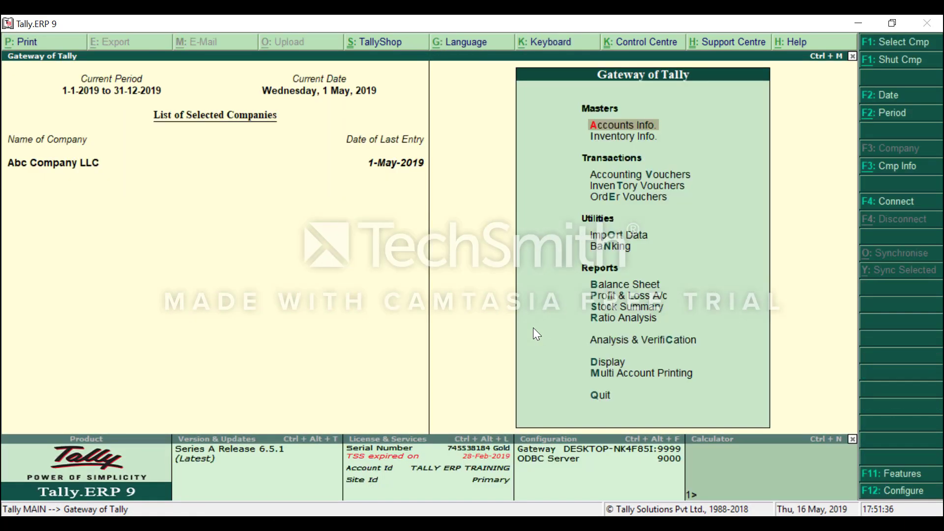
pyautogui.press('Down')
pyautogui.press('Down')
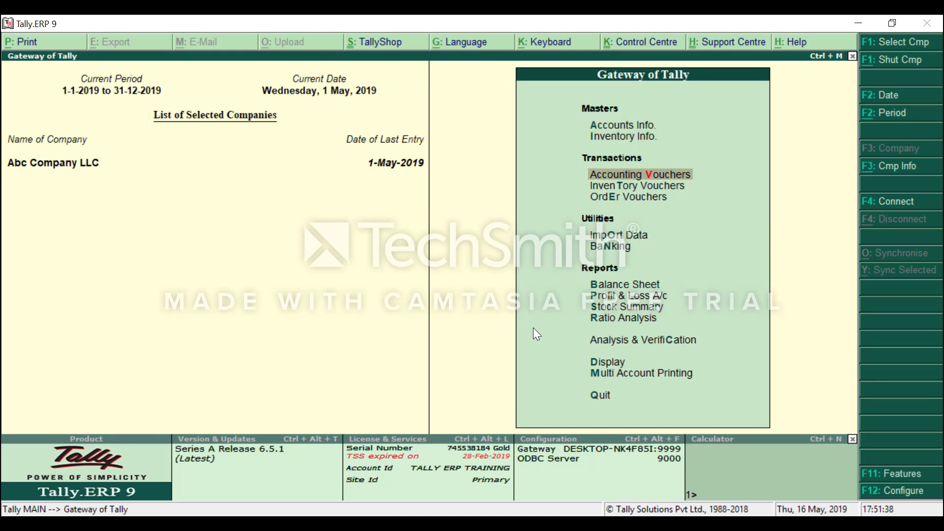
# Open a blank Purchase Order voucher through Inventory Vouchers and Order Vouchers.
pyautogui.press('Down')
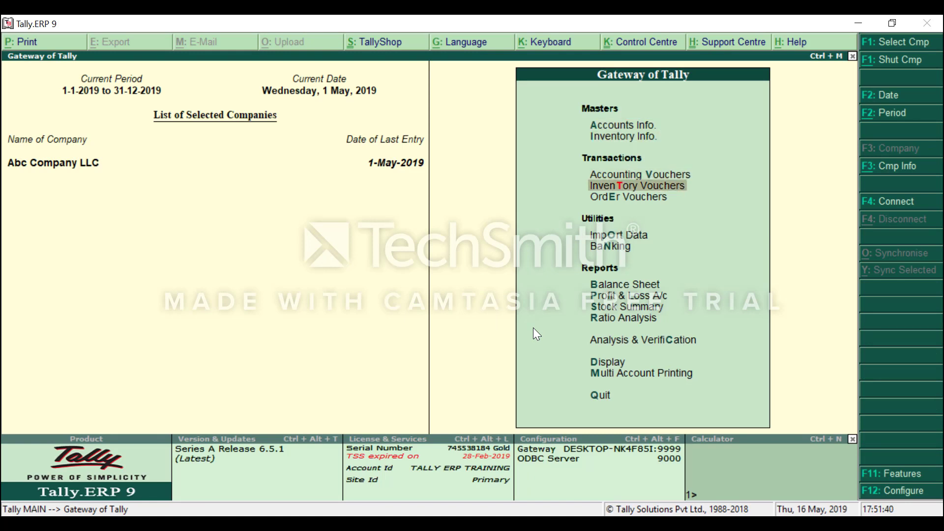
pyautogui.press('Return')
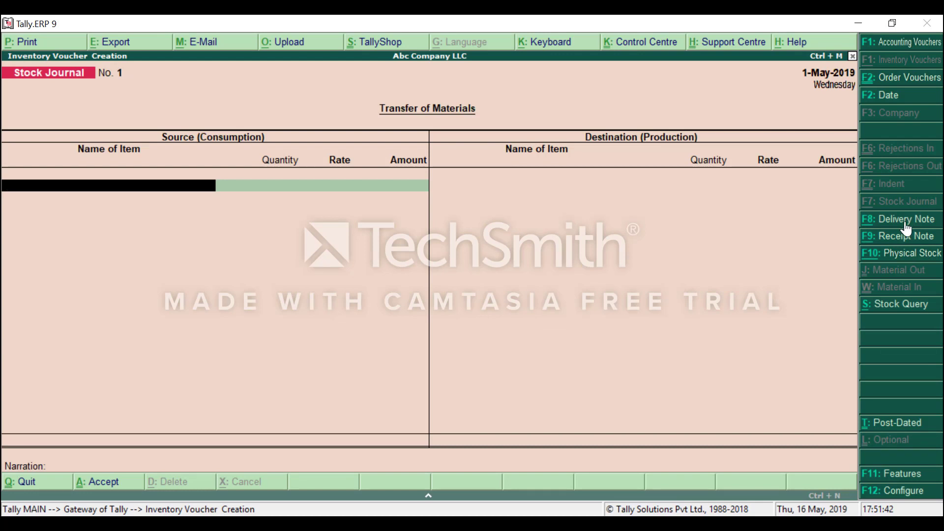
pyautogui.click(921, 82)
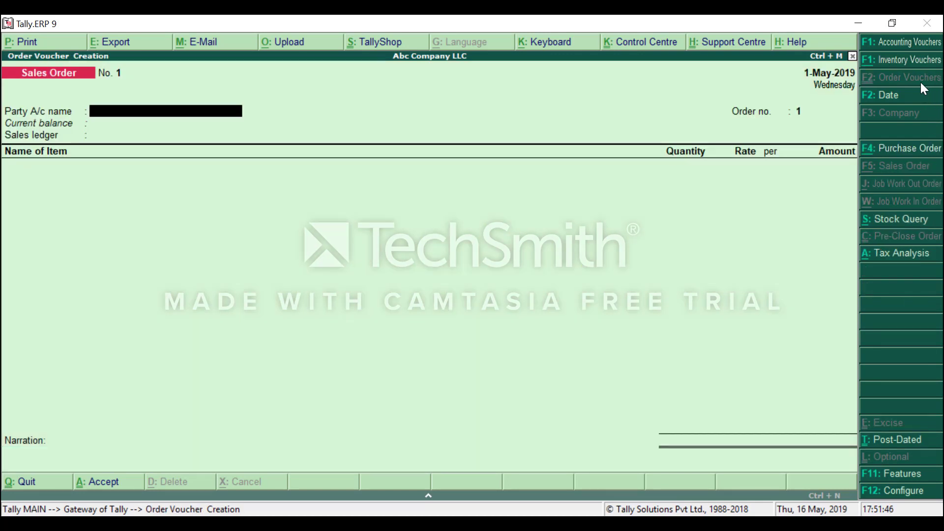
pyautogui.click(901, 154)
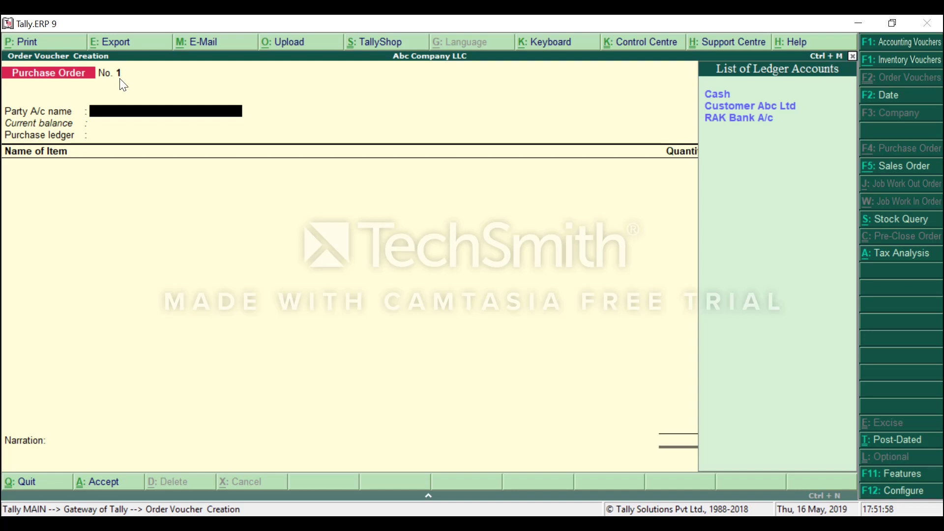
pyautogui.press('Down')
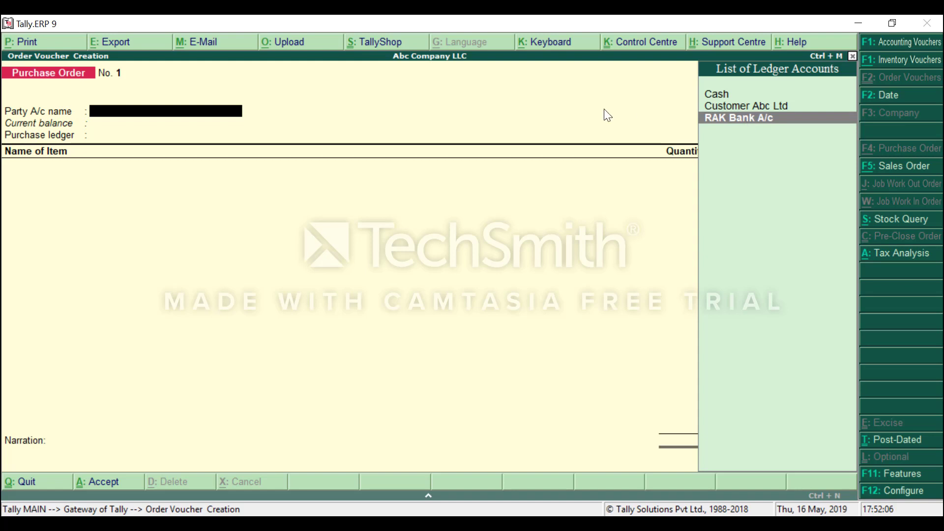
# Create a new party ledger named 'Supplier Abc' under Sundry Creditors.
pyautogui.hotkey('alt', 'c')
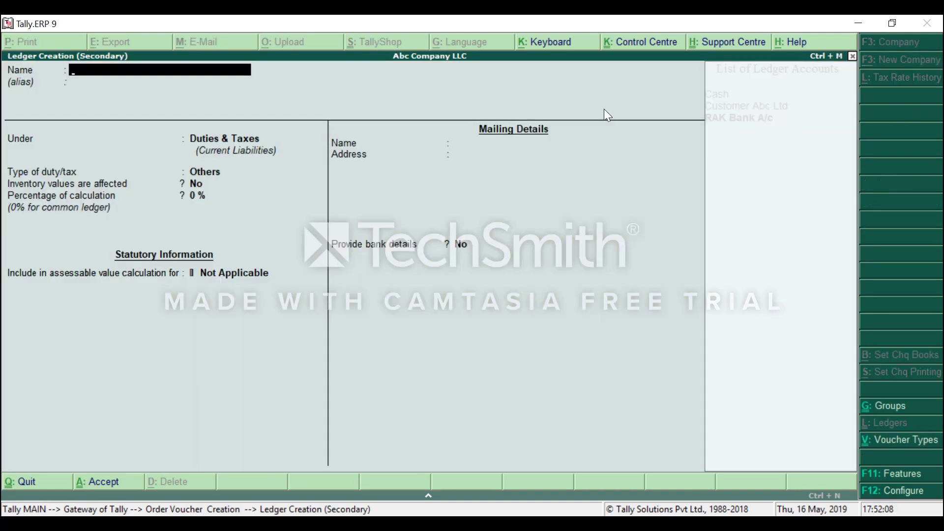
pyautogui.write('Supplier Abc')
pyautogui.press('Return')
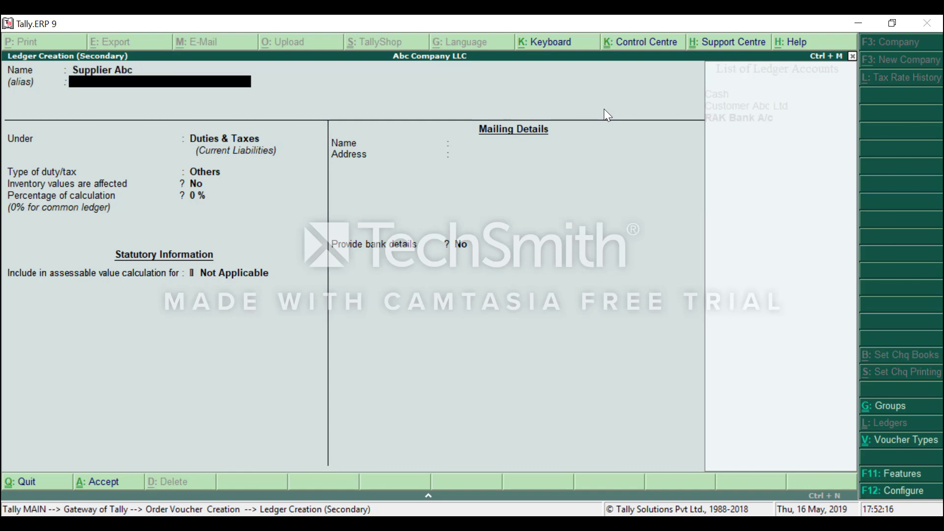
pyautogui.press('Return')
pyautogui.write('Su')
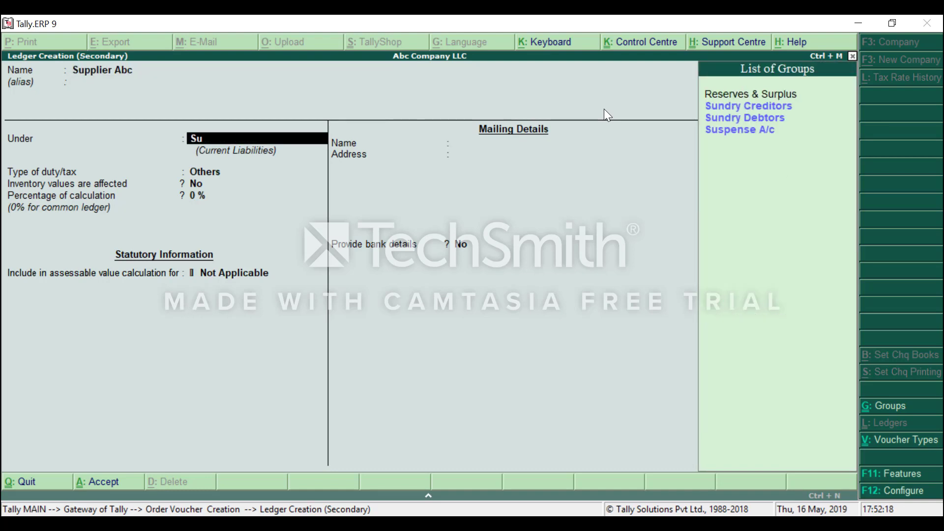
pyautogui.press('Down')
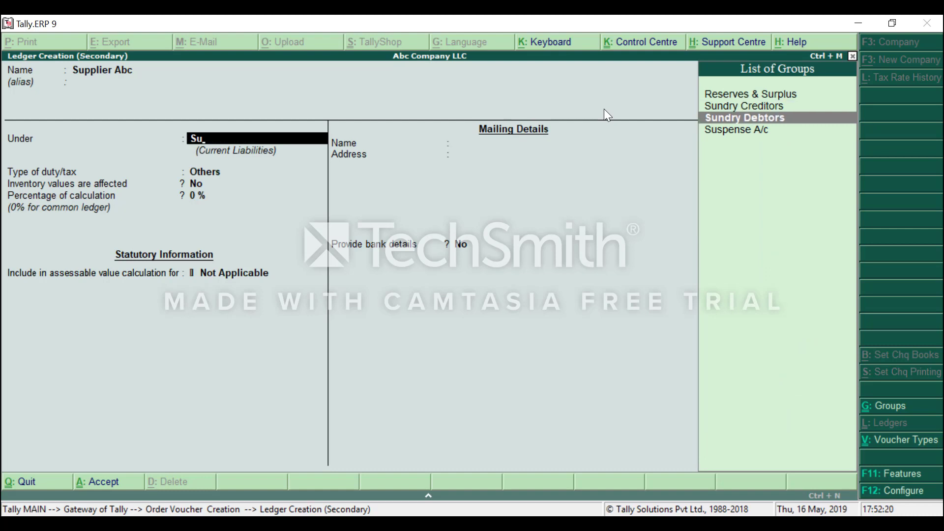
pyautogui.press('Up')
pyautogui.press('Return')
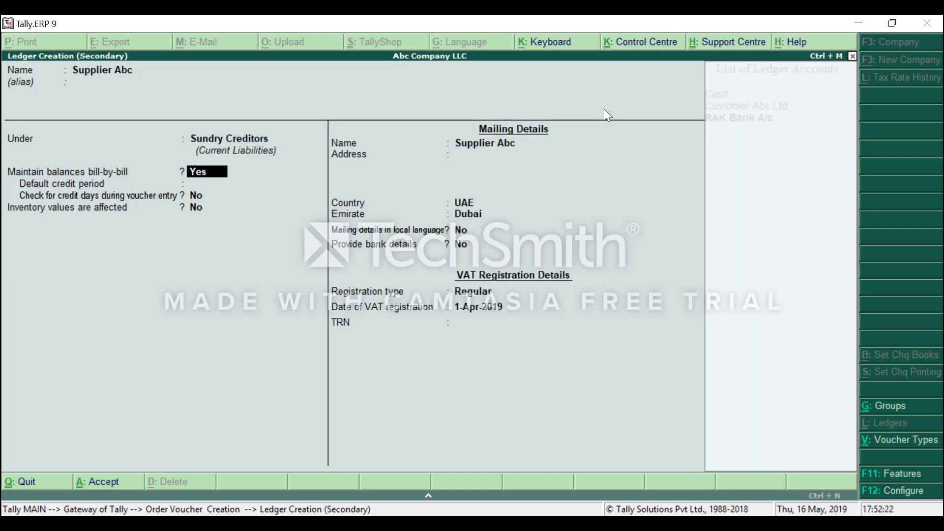
# Keep country UAE, Emirate Dubai and Regular registration, leave the TRN blank, and save the ledger.
pyautogui.press('Return')
pyautogui.press('Return')
pyautogui.press('Return')
pyautogui.press('Return')
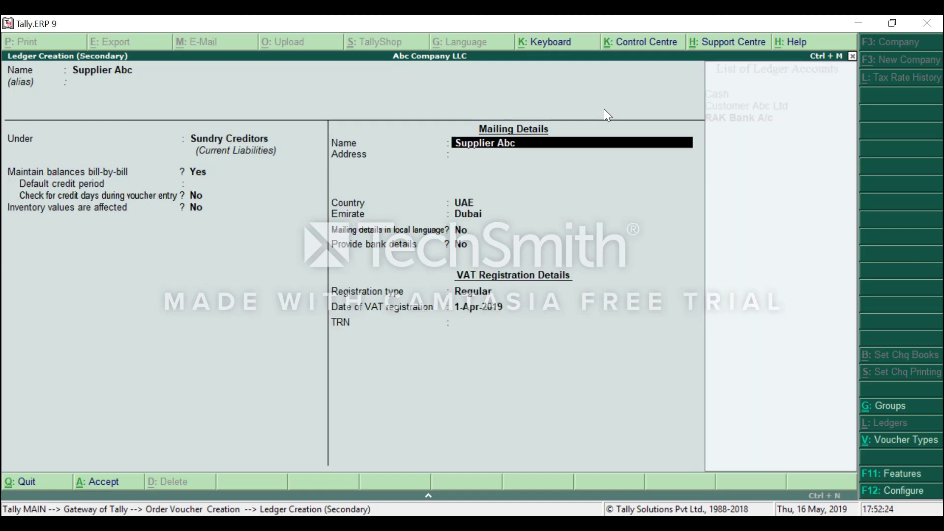
pyautogui.press('Return')
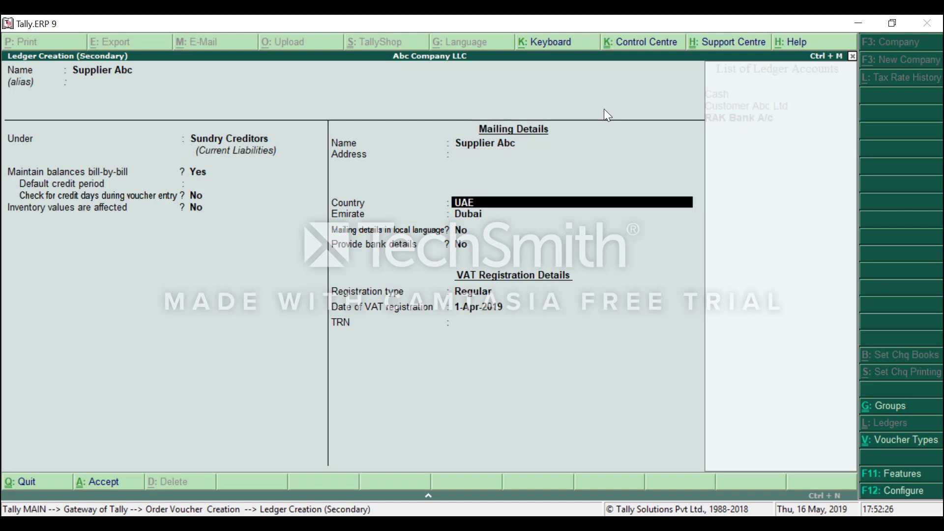
pyautogui.press('Return')
pyautogui.press('Return')
pyautogui.press('Return')
pyautogui.press('Return')
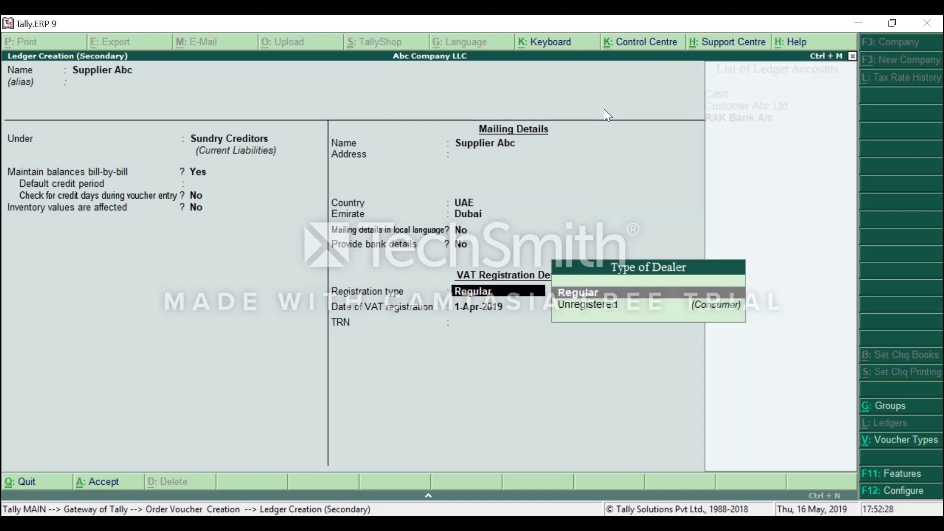
pyautogui.press('Return')
pyautogui.press('Return')
pyautogui.press('Return')
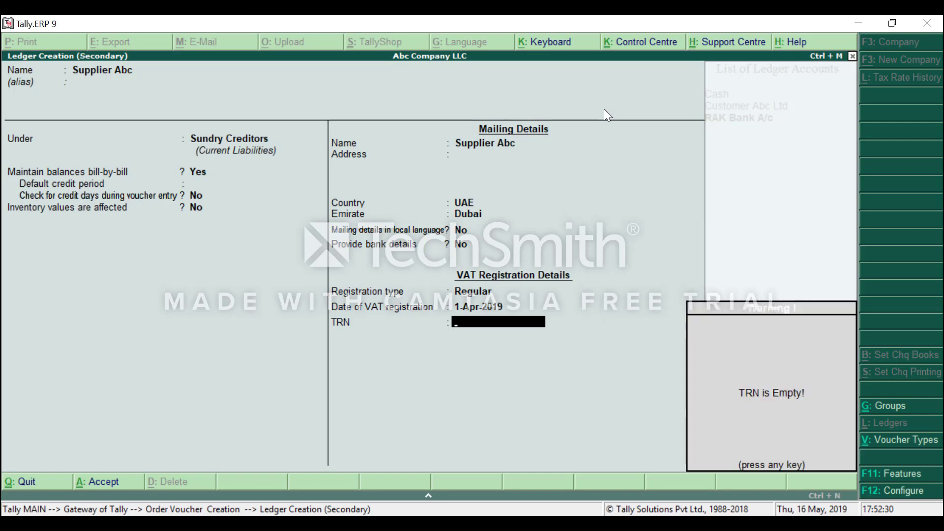
pyautogui.press('Return')
pyautogui.press('Return')
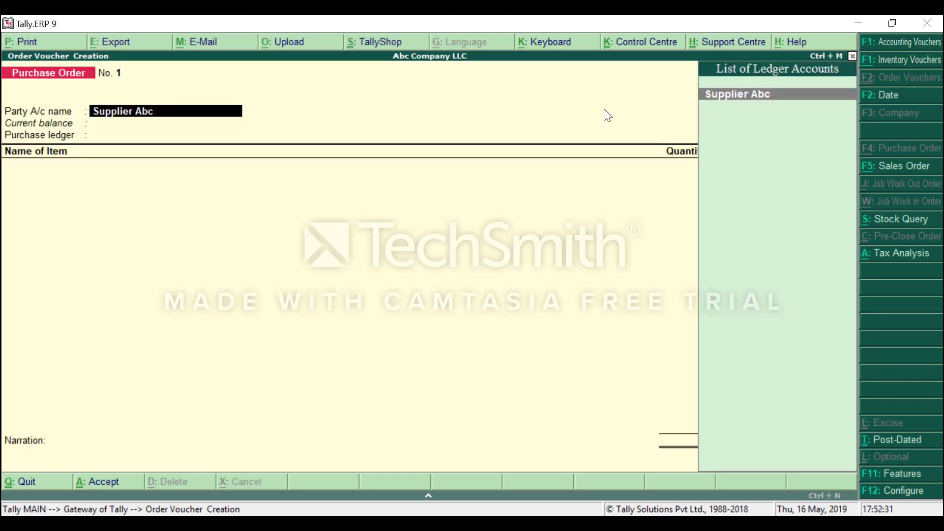
pyautogui.press('Return')
# Enter 009 as the order number in Party Details.
pyautogui.press('Return')
pyautogui.press('Return')
pyautogui.press('Return')
pyautogui.press('Return')
pyautogui.press('Return')
pyautogui.press('Return')
pyautogui.press('Return')
pyautogui.press('Return')
pyautogui.press('Return')
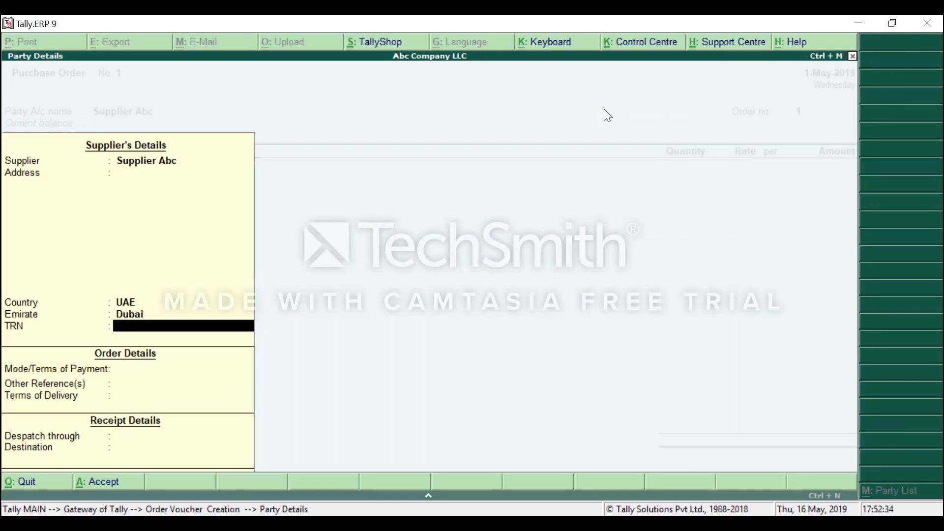
pyautogui.press('Return')
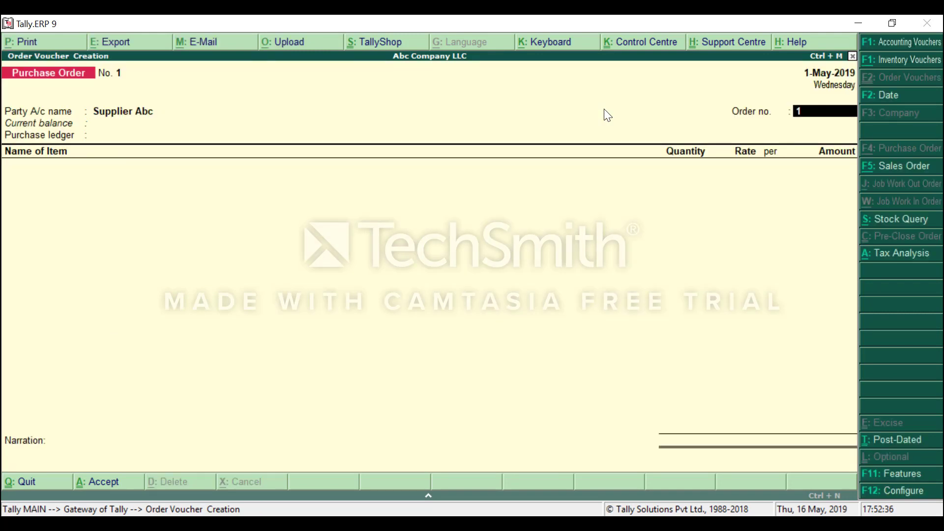
pyautogui.write('009')
pyautogui.press('Return')
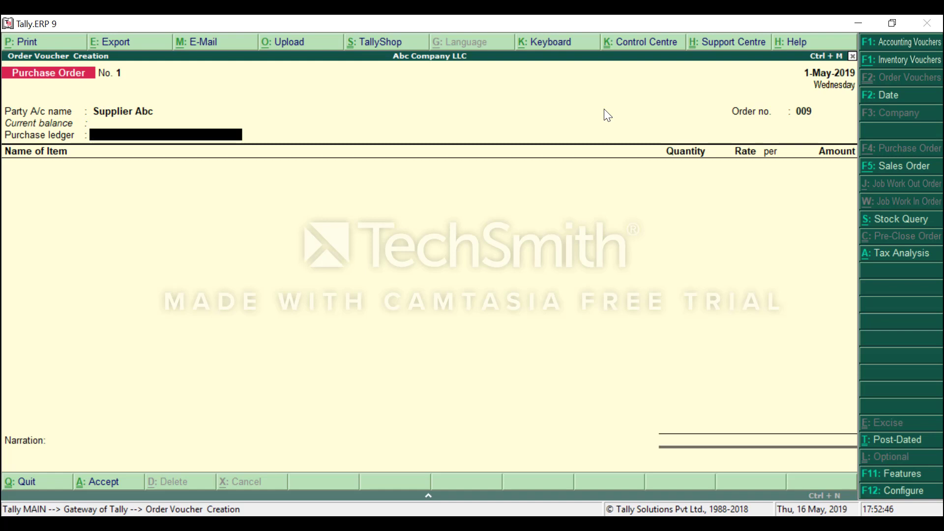
# Create the purchase ledger 'Purchase A/c' under Purchase Accounts, keeping it taxable.
pyautogui.hotkey('alt', 'c')
pyautogui.write('Purchase')
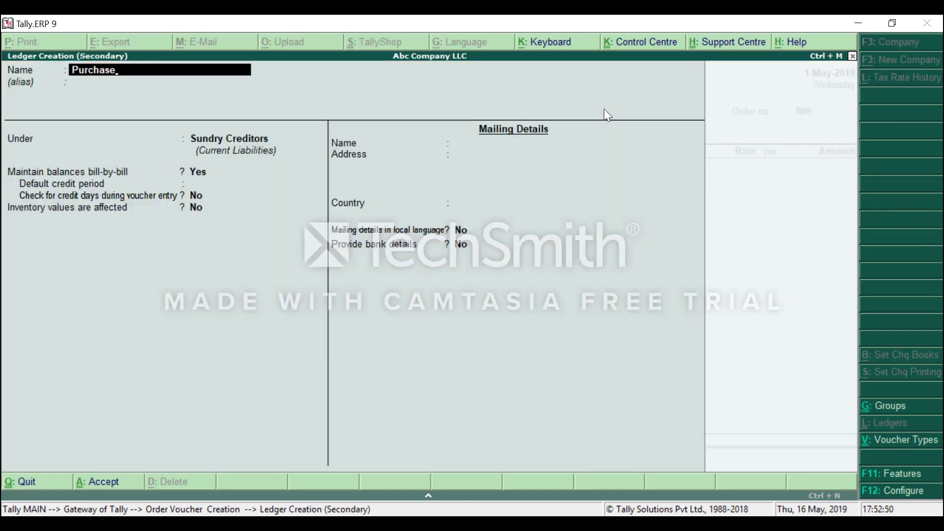
pyautogui.write(' Aa/c')
pyautogui.press('BackSpace')
pyautogui.press('BackSpace')
pyautogui.press('BackSpace')
pyautogui.press('BackSpace')
pyautogui.write('ase A/c')
pyautogui.press('Return')
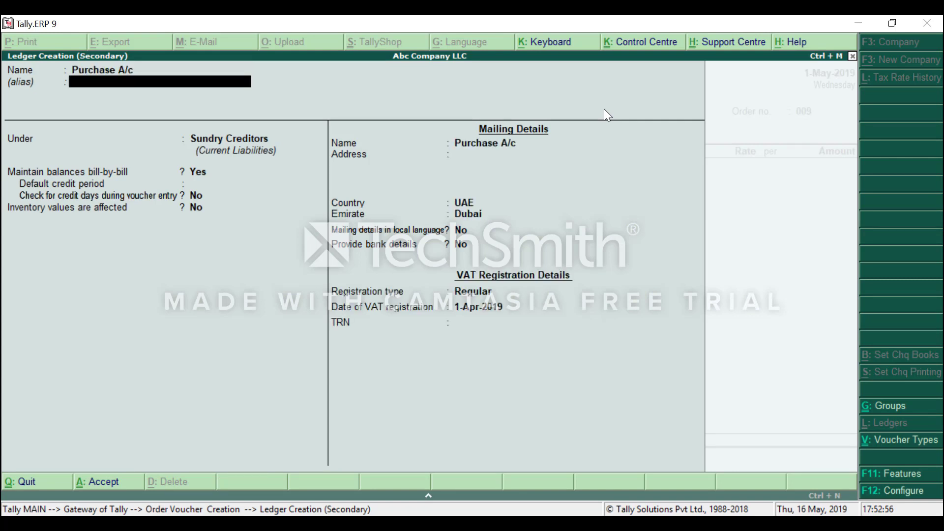
pyautogui.press('Return')
pyautogui.write('Pu')
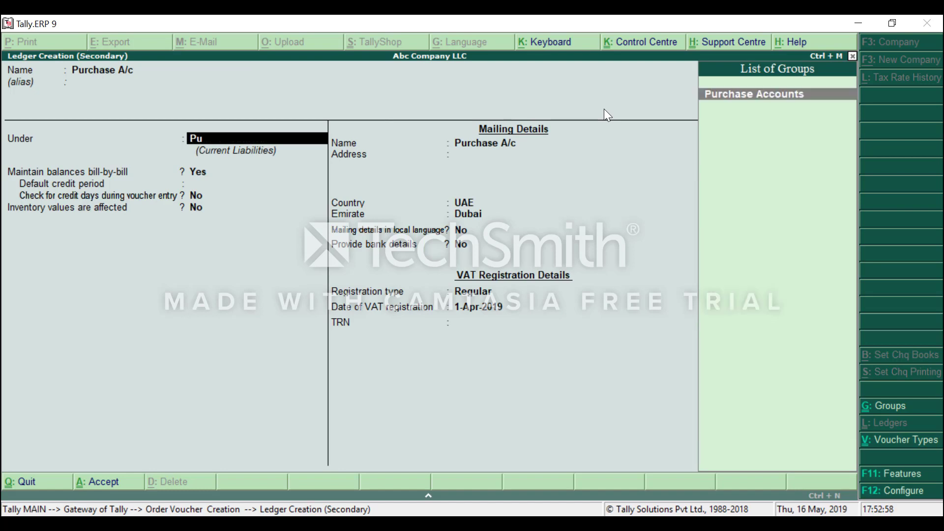
pyautogui.press('Return')
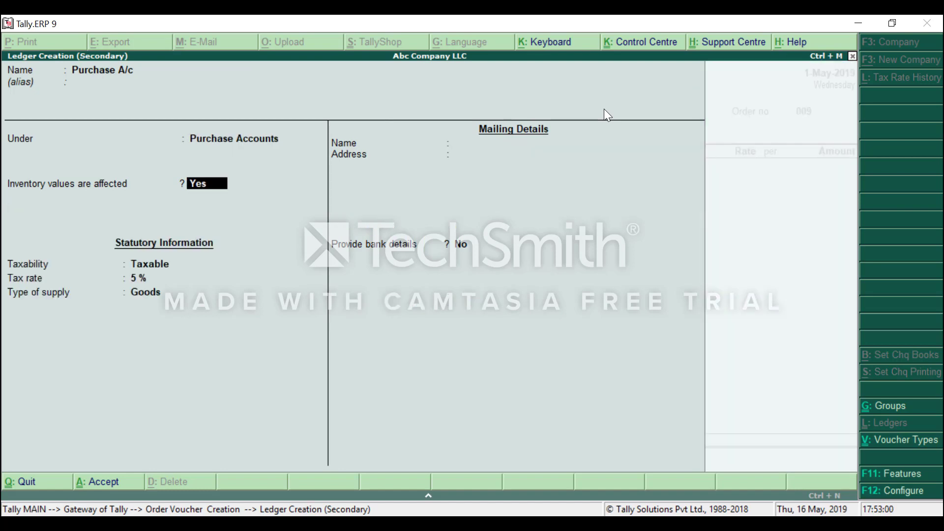
pyautogui.press('Return')
pyautogui.press('Return')
pyautogui.press('Return')
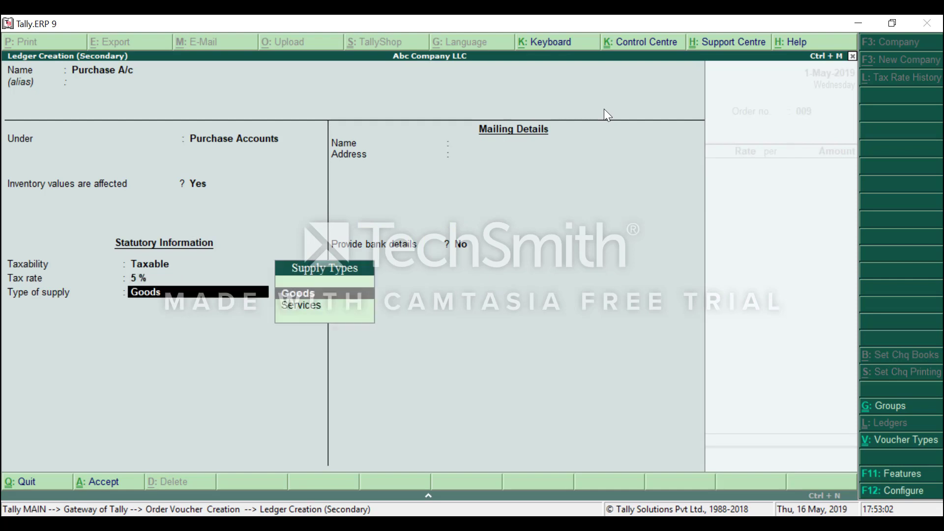
pyautogui.press('Return')
pyautogui.press('Return')
pyautogui.press('Return')
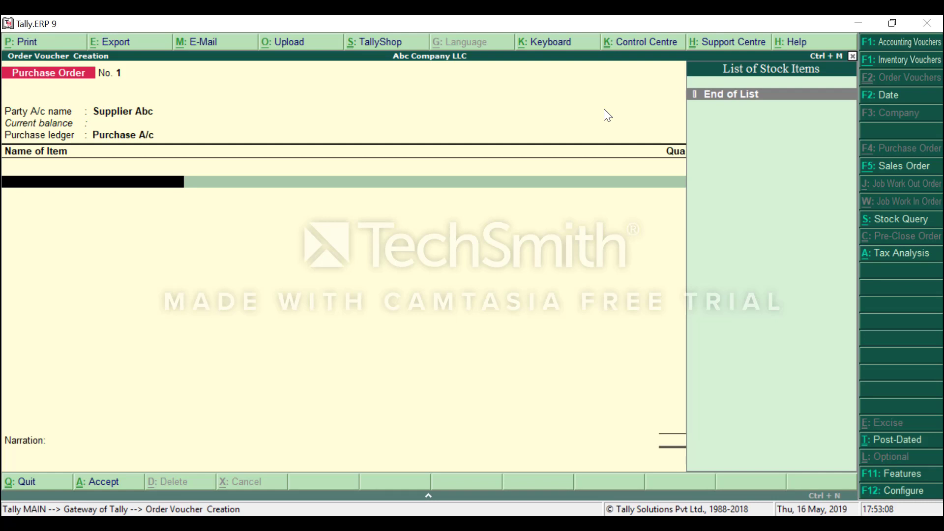
# Name the new item 'Stock Item' and create its stock group 'Grocessory' under Primary.
pyautogui.hotkey('alt', 'c')
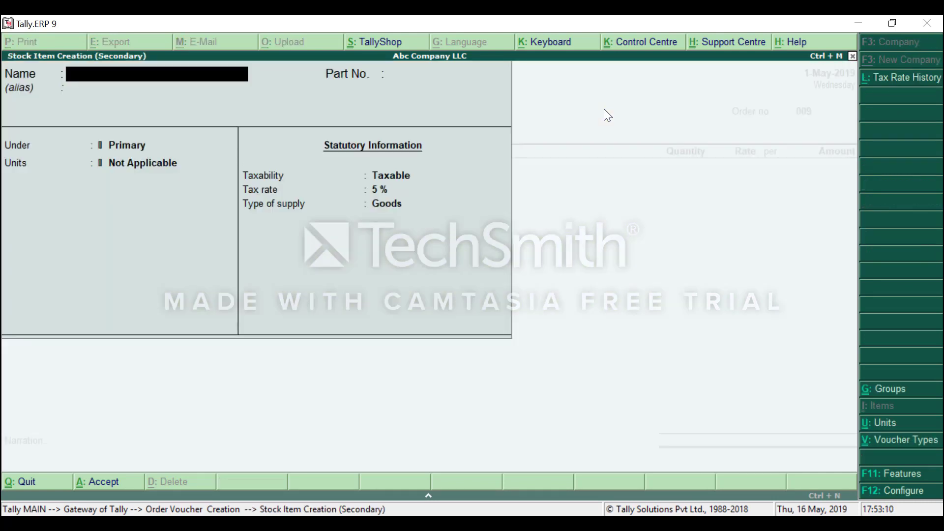
pyautogui.write('Stock Item')
pyautogui.press('Return')
pyautogui.press('Return')
pyautogui.press('Return')
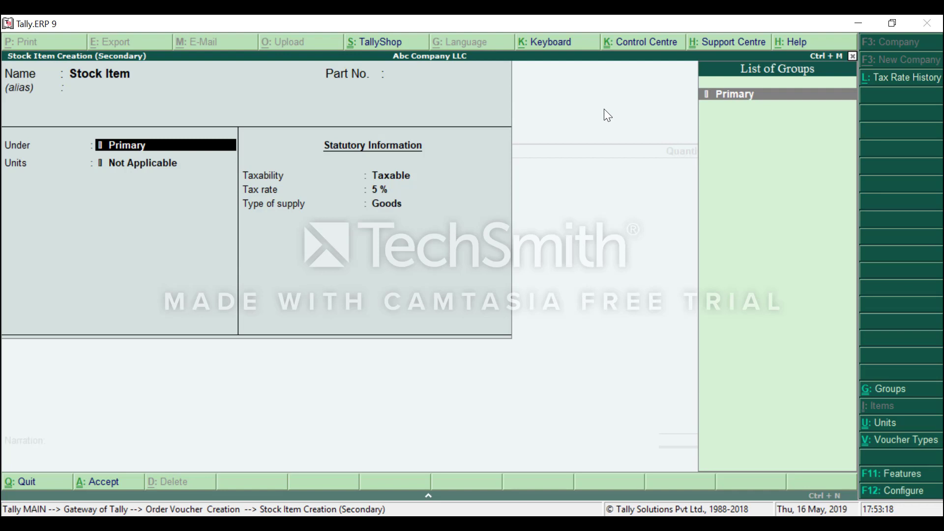
pyautogui.hotkey('alt', 'c')
pyautogui.write('Groce')
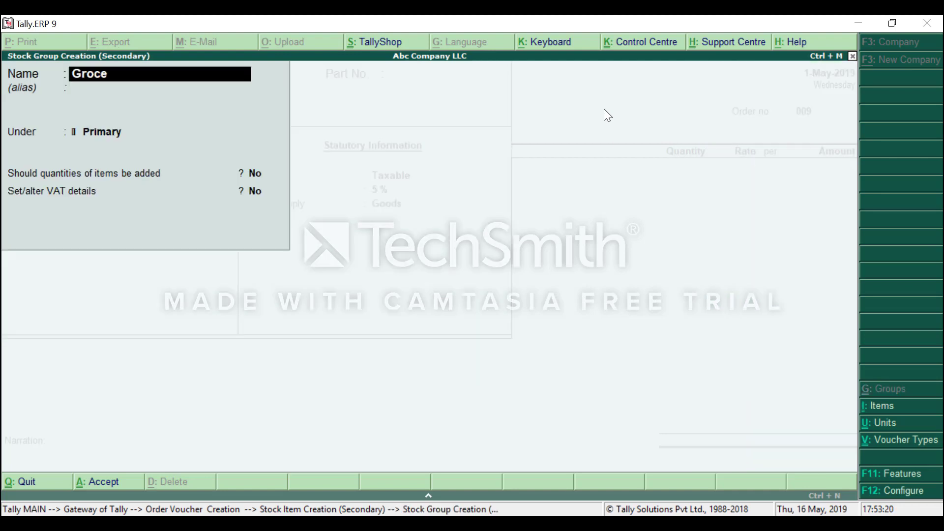
pyautogui.write('ssort')
pyautogui.press('BackSpace')
pyautogui.write('r')
pyautogui.press('BackSpace')
pyautogui.write('y')
pyautogui.press('Return')
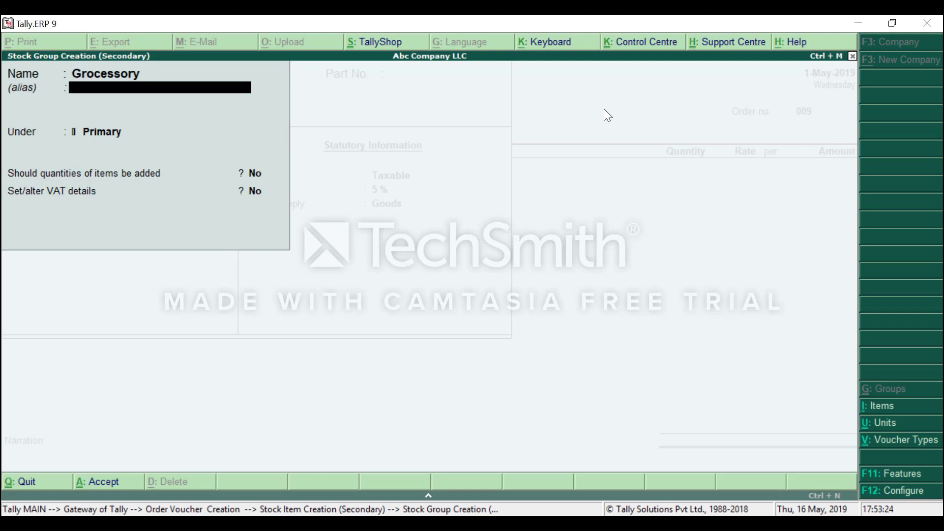
pyautogui.press('Return')
pyautogui.press('Return')
pyautogui.press('Return')
pyautogui.press('Return')
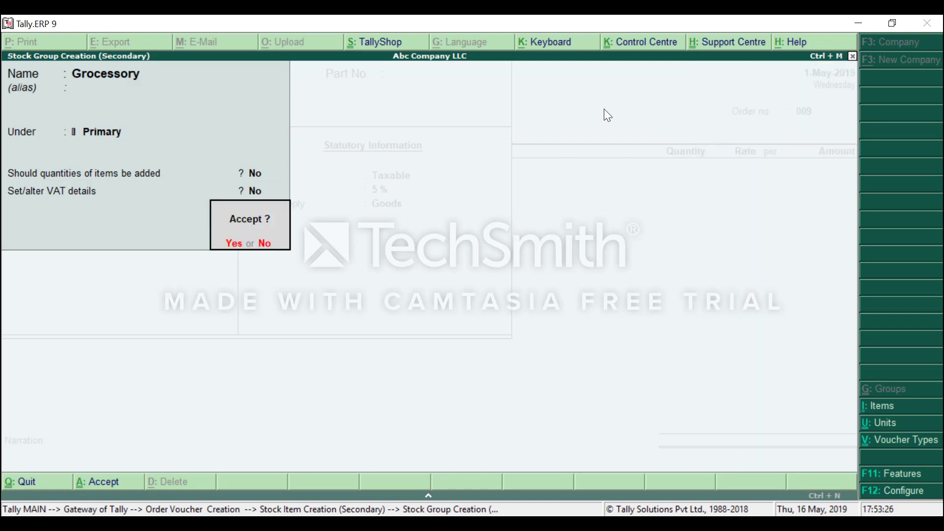
pyautogui.press('Return')
pyautogui.press('Return')
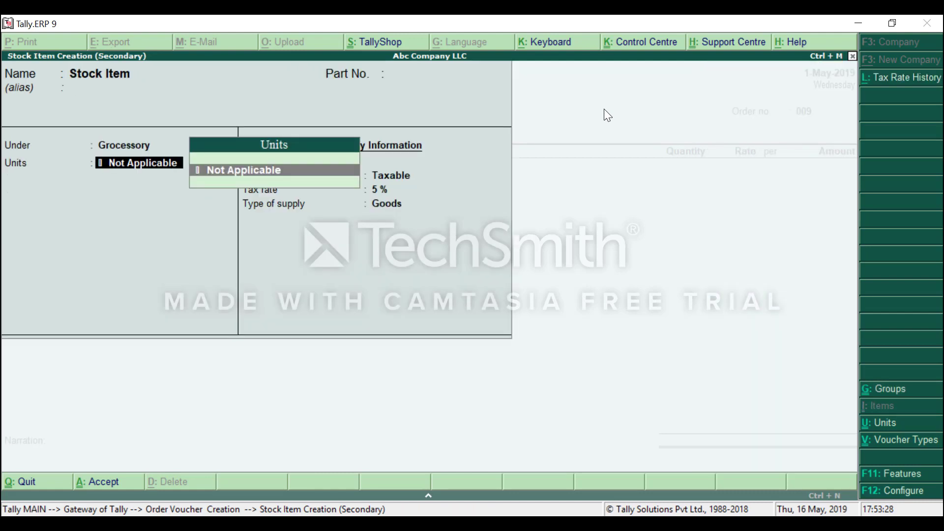
# Create the unit 'no' (Numbers) with 2 decimal places.
pyautogui.hotkey('alt', 'c')
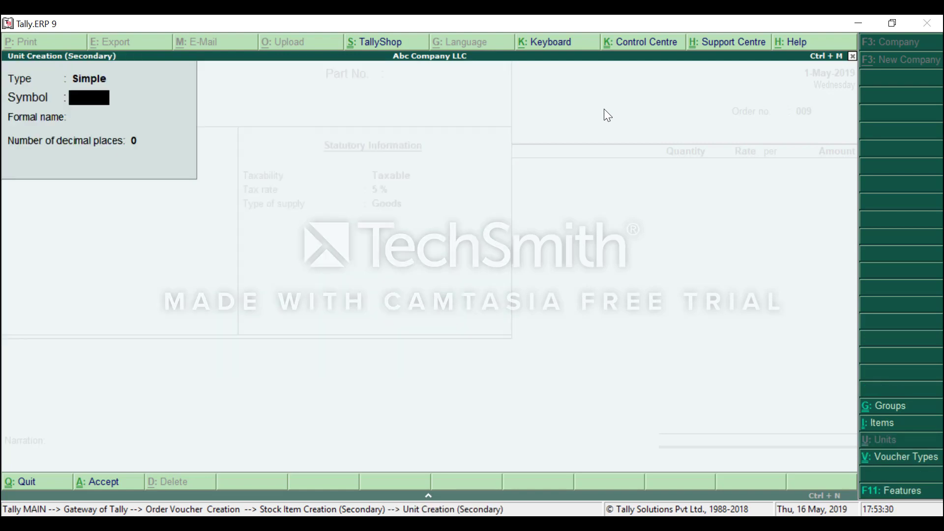
pyautogui.write('no')
pyautogui.press('Return')
pyautogui.write('Numbers')
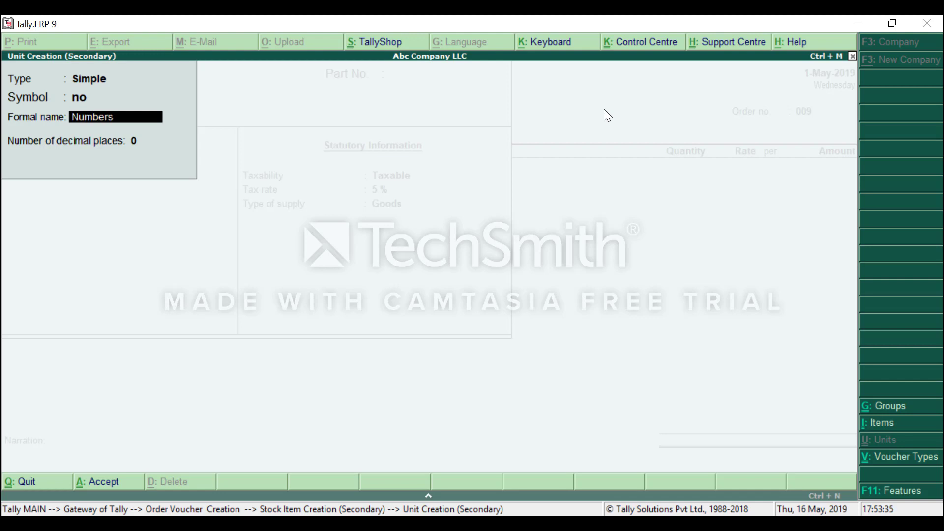
pyautogui.press('Return')
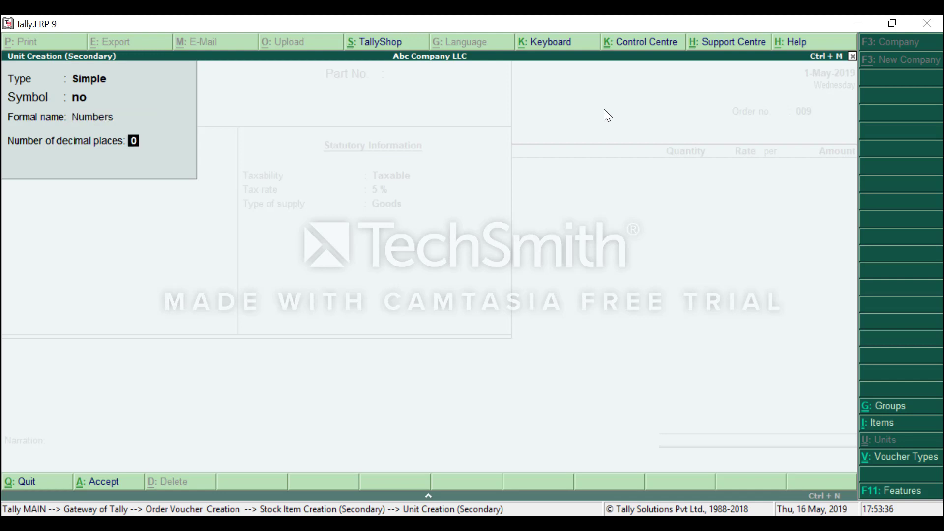
pyautogui.write('2')
pyautogui.press('Return')
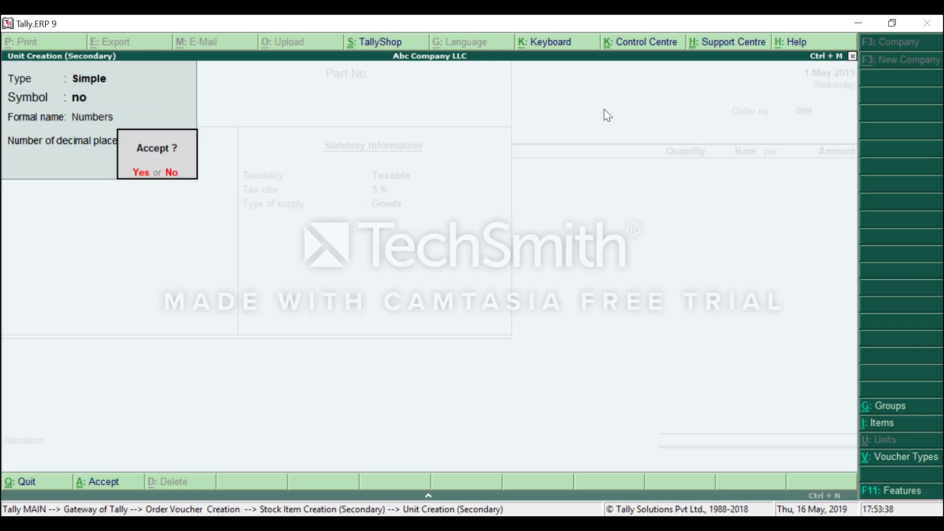
pyautogui.press('Return')
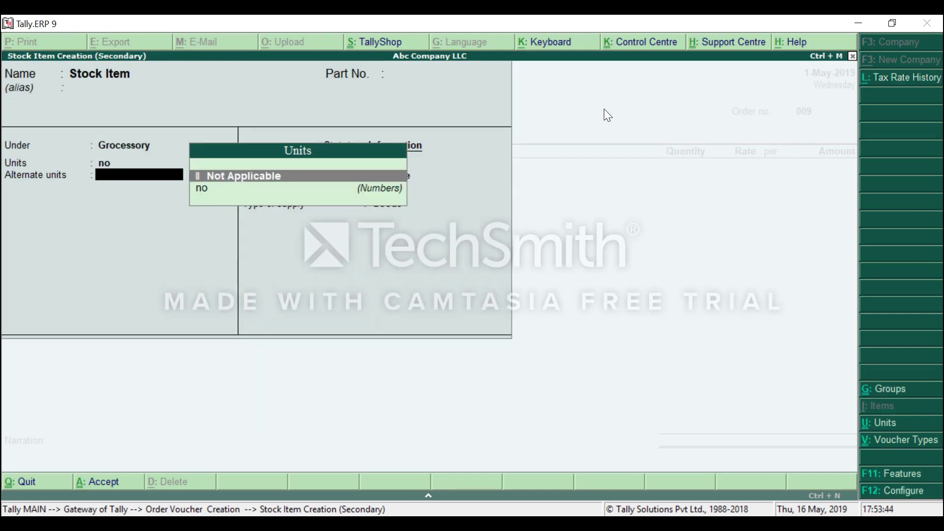
# Keep no alternate unit, taxable at 5%, and accept the 1-May-2019 due date.
pyautogui.press('Return')
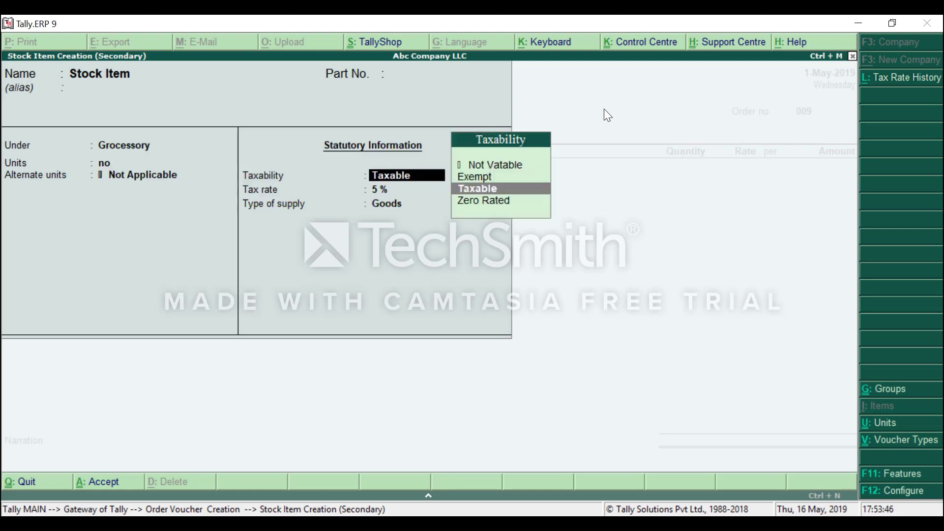
pyautogui.press('Return')
pyautogui.press('Return')
pyautogui.press('Return')
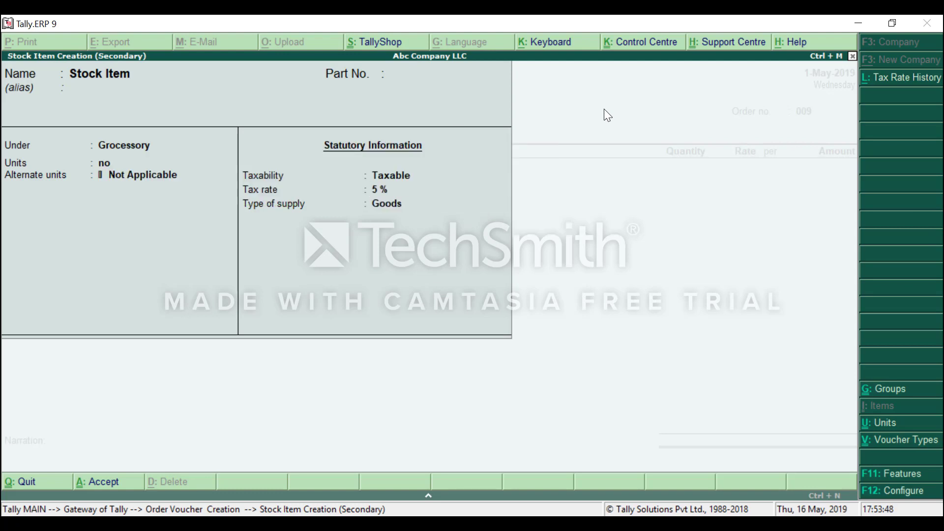
pyautogui.press('Return')
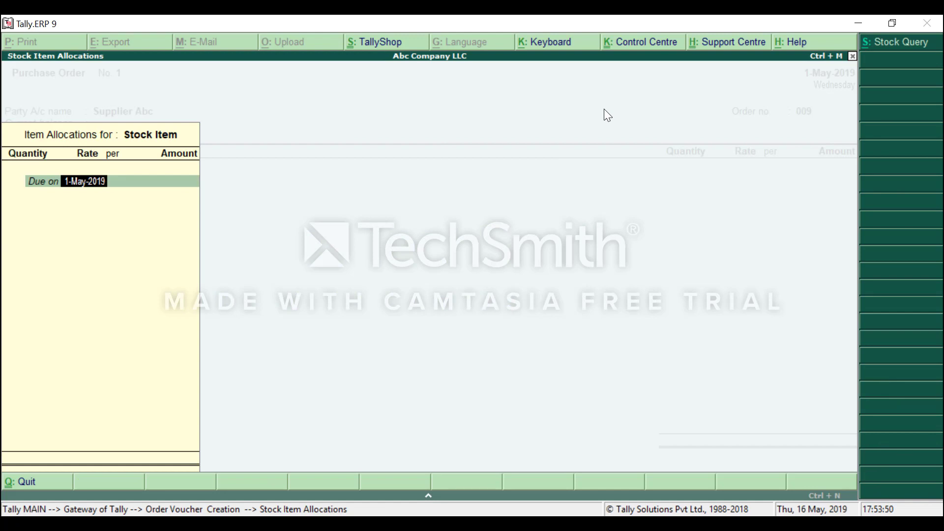
pyautogui.press('Return')
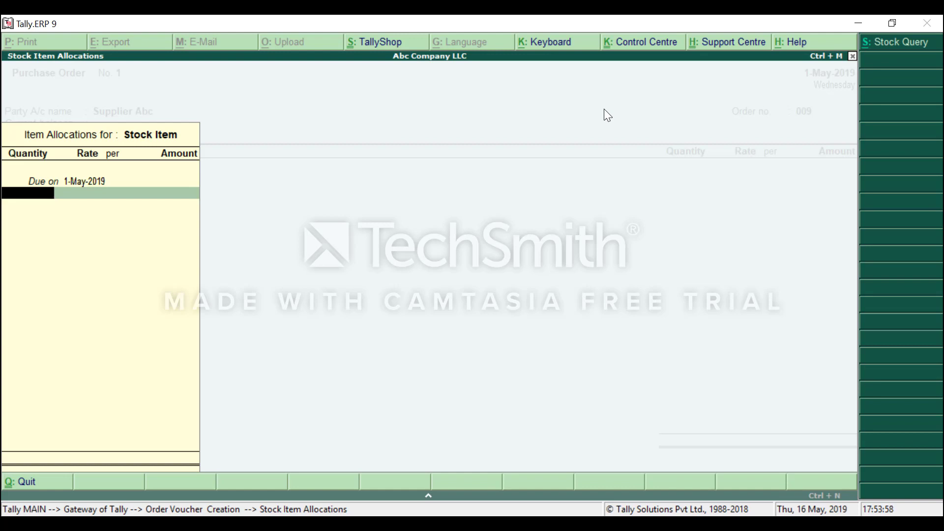
# Allocate 100 Stock Item at a rate of 25 on the purchase order.
pyautogui.write('100')
pyautogui.press('Return')
pyautogui.write('25')
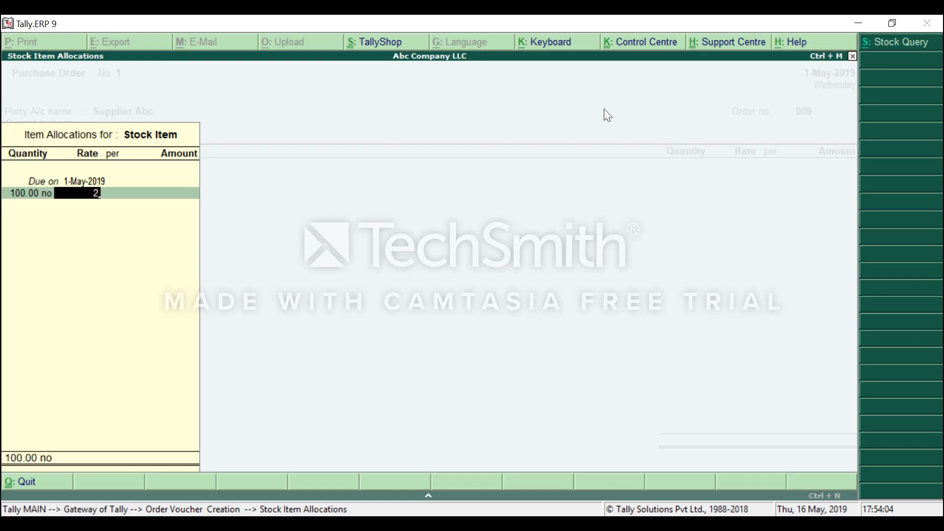
pyautogui.press('Return')
pyautogui.press('Return')
pyautogui.press('Return')
pyautogui.press('Return')
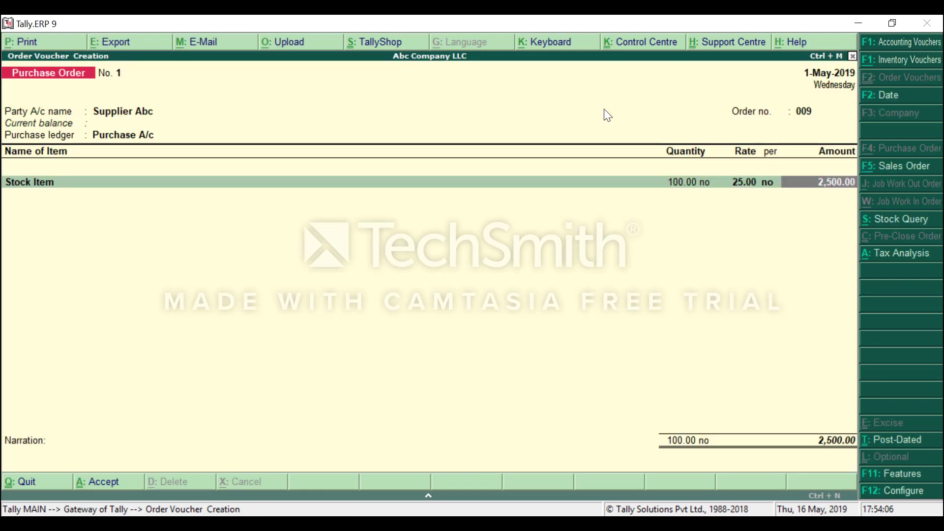
pyautogui.press('Return')
pyautogui.press('Return')
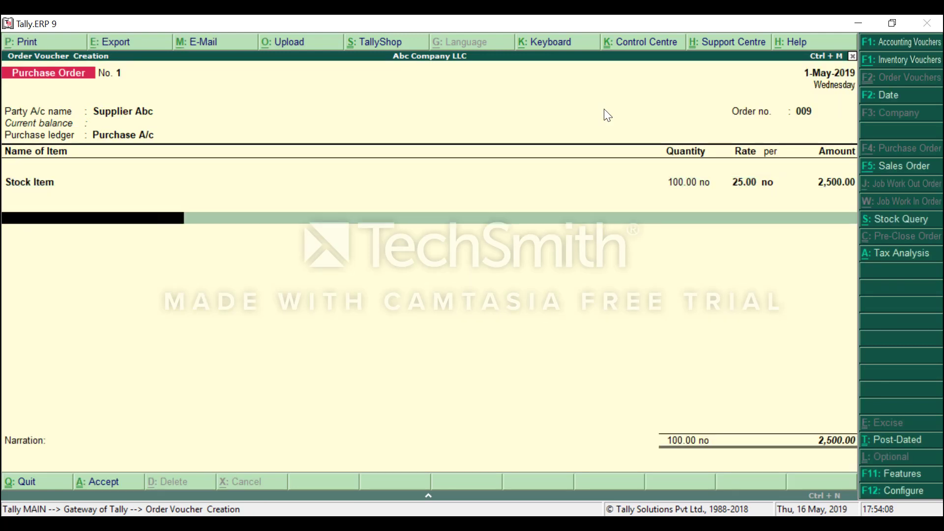
# Add VAT @5% (125.00), skip the narration and save the 2,625.00 order.
pyautogui.press('Down')
pyautogui.press('Down')
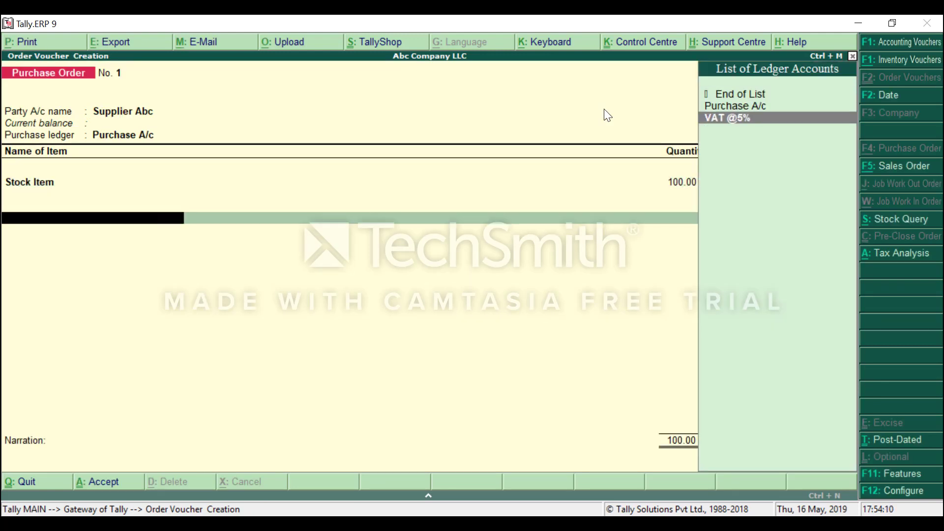
pyautogui.press('Return')
pyautogui.press('Return')
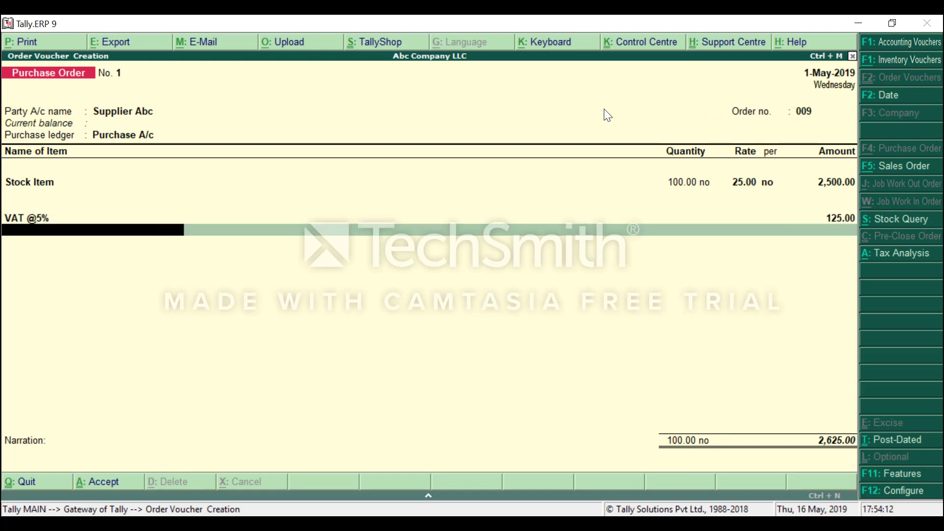
pyautogui.press('Return')
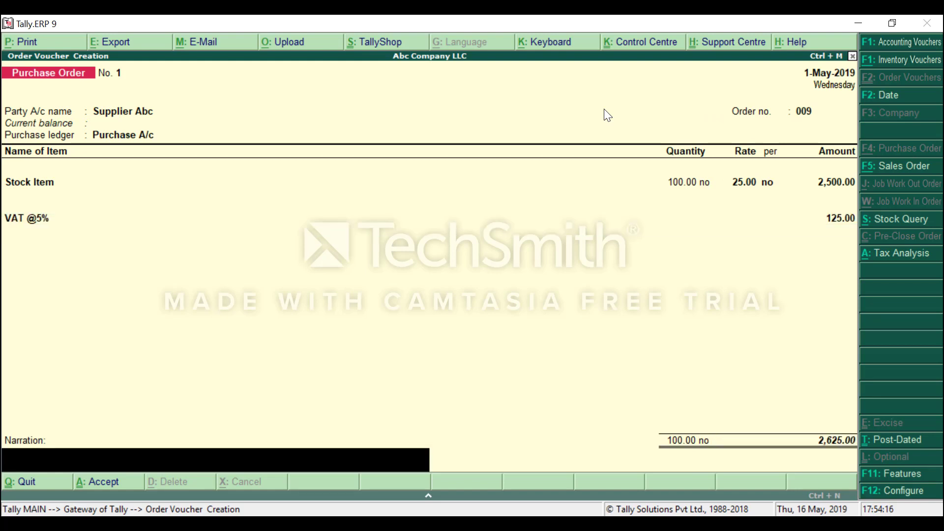
pyautogui.press('Return')
pyautogui.press('y')
pyautogui.hotkey('alt', 'F7')
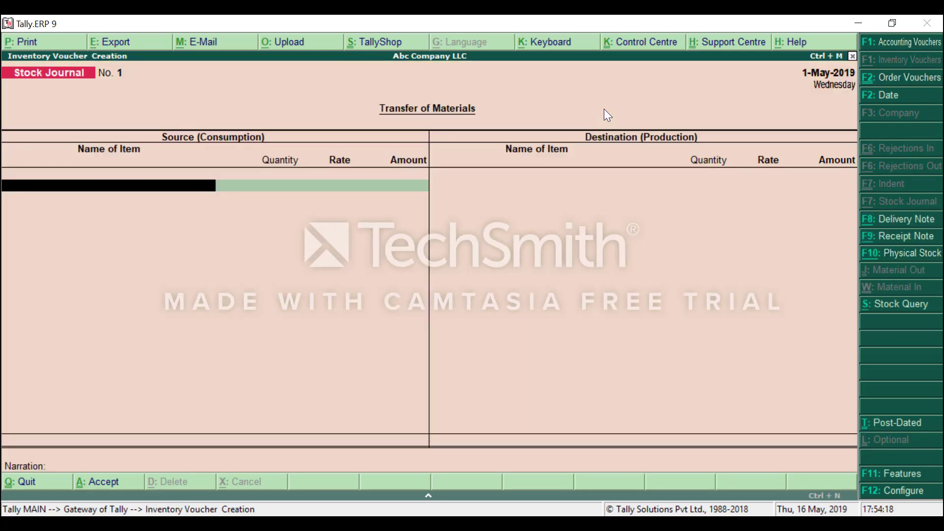
# Glance at the Stock Summary and return to the Gateway of Tally.
pyautogui.press('Escape')
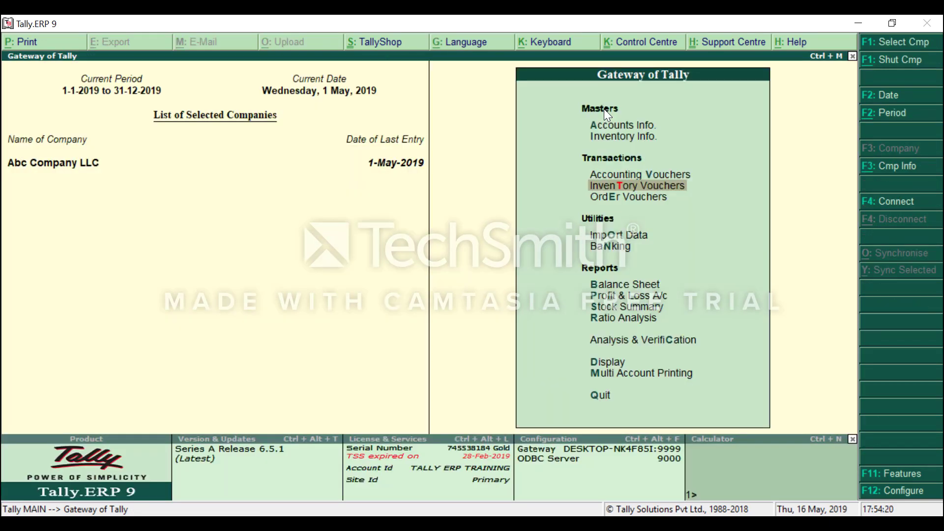
pyautogui.press('s')
pyautogui.press('Escape')
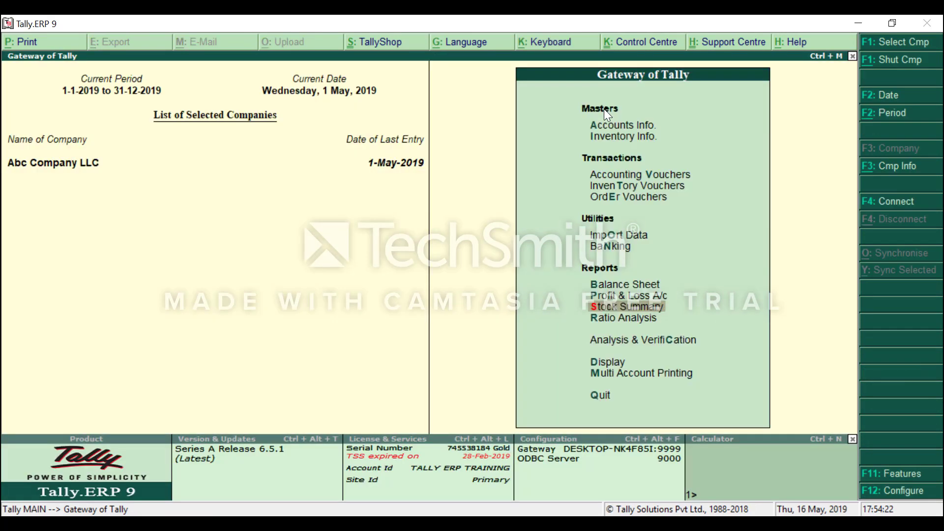
pyautogui.press('Return')
pyautogui.press('Escape')
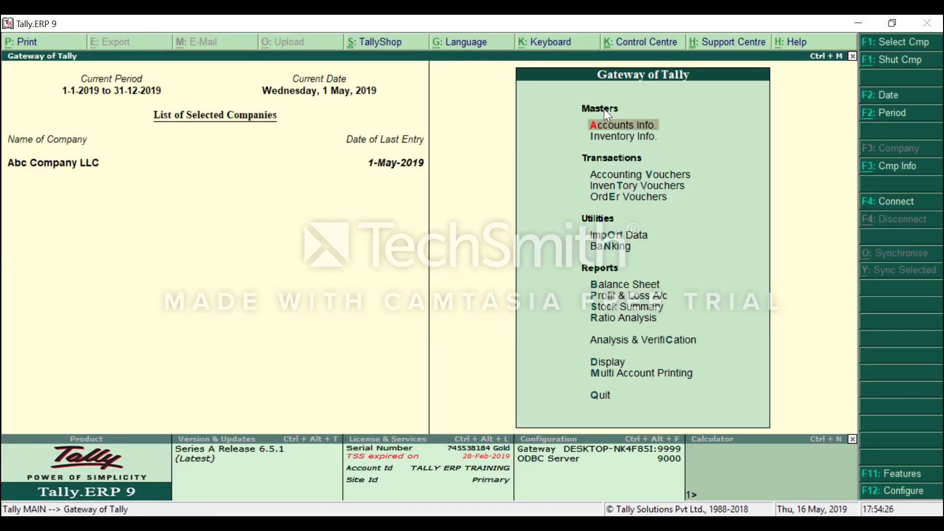
# Open Display > Statements of Inventory > Purchase Order Outstandings.
pyautogui.press('d')
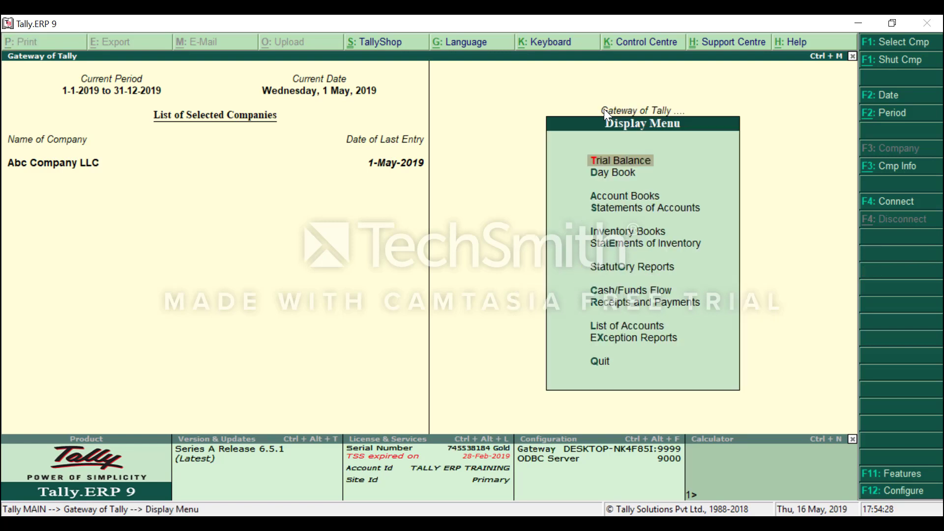
pyautogui.press('Down')
pyautogui.press('Down')
pyautogui.press('Down')
pyautogui.press('Down')
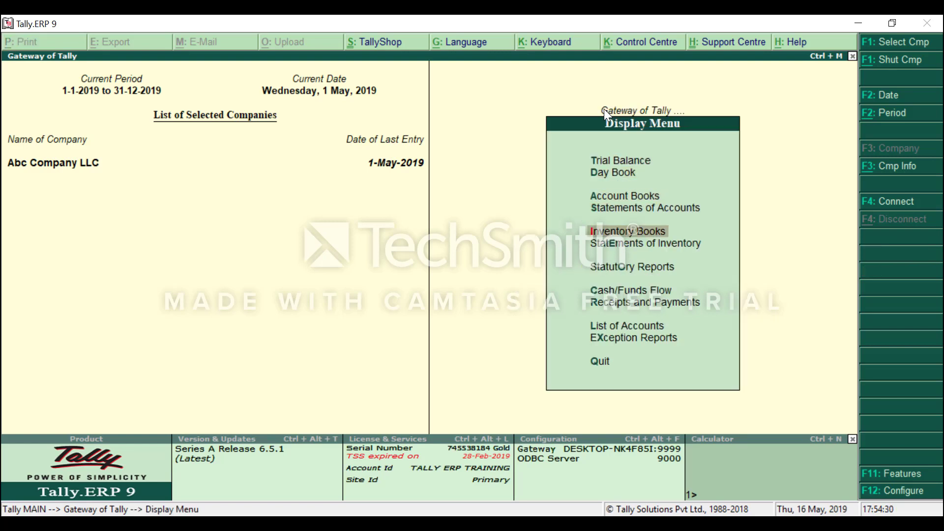
pyautogui.press('Down')
pyautogui.press('Return')
pyautogui.press('Down')
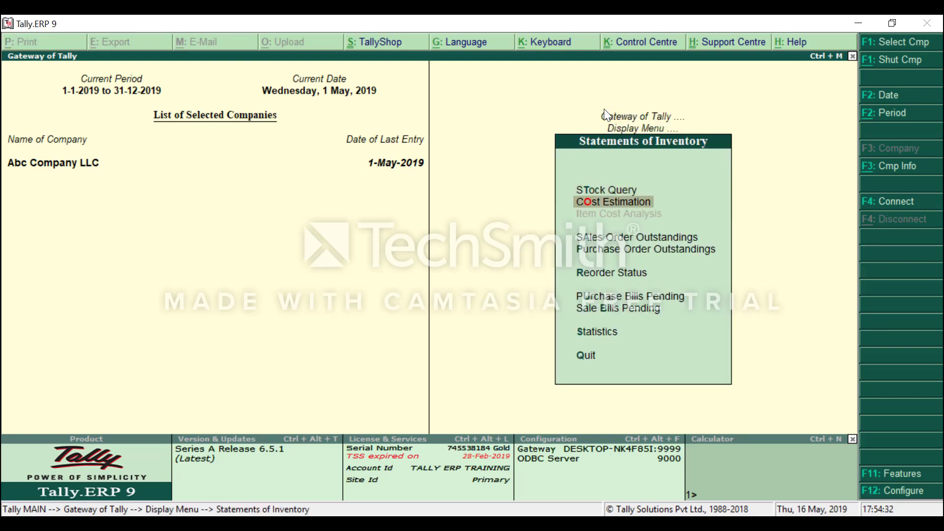
pyautogui.press('Down')
pyautogui.press('Down')
pyautogui.press('Return')
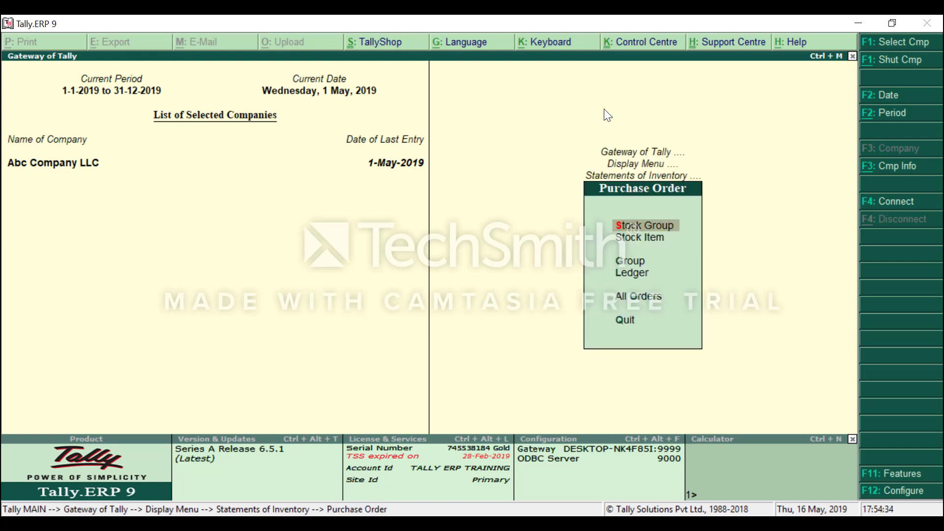
# View Supplier Abc's outstanding orders by ledger: 100 Stock Item, 2,500.00 pending.
pyautogui.press('Down')
pyautogui.press('Down')
pyautogui.press('Up')
pyautogui.press('Up')
pyautogui.press('Down')
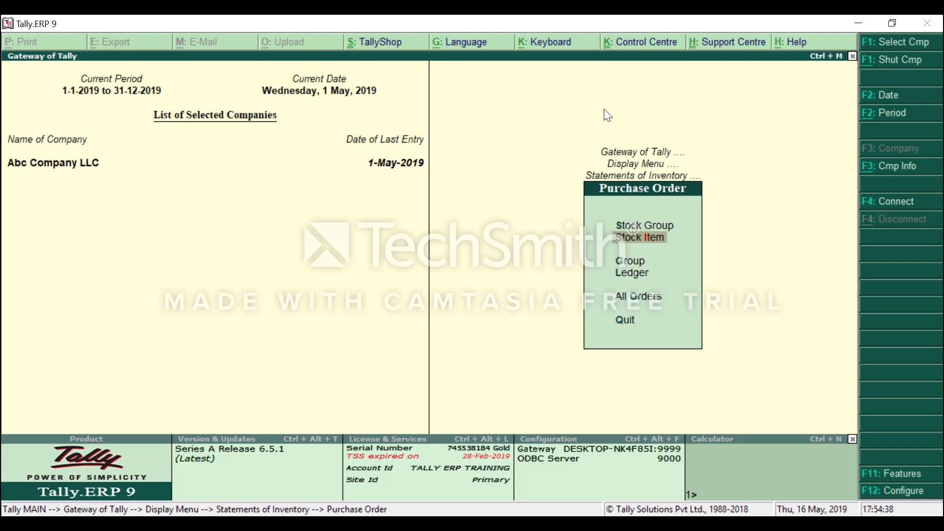
pyautogui.press('Down')
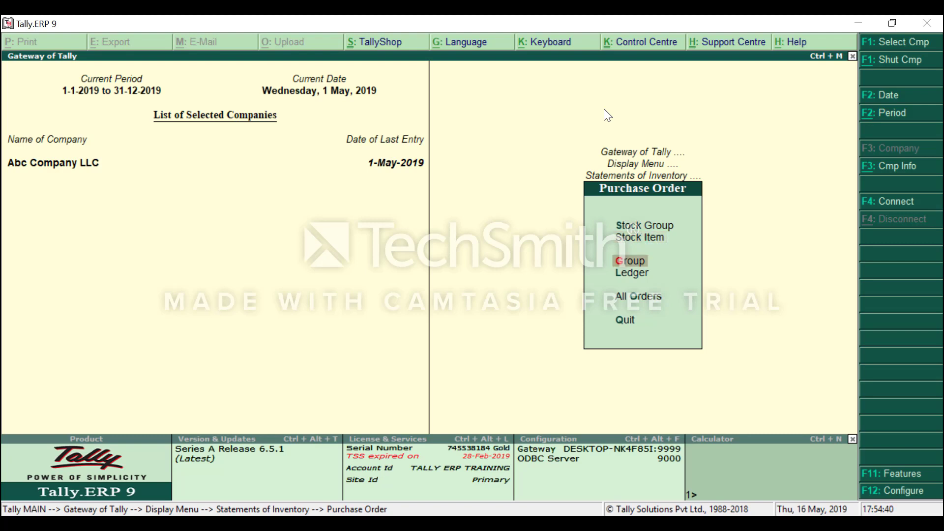
pyautogui.press('Down')
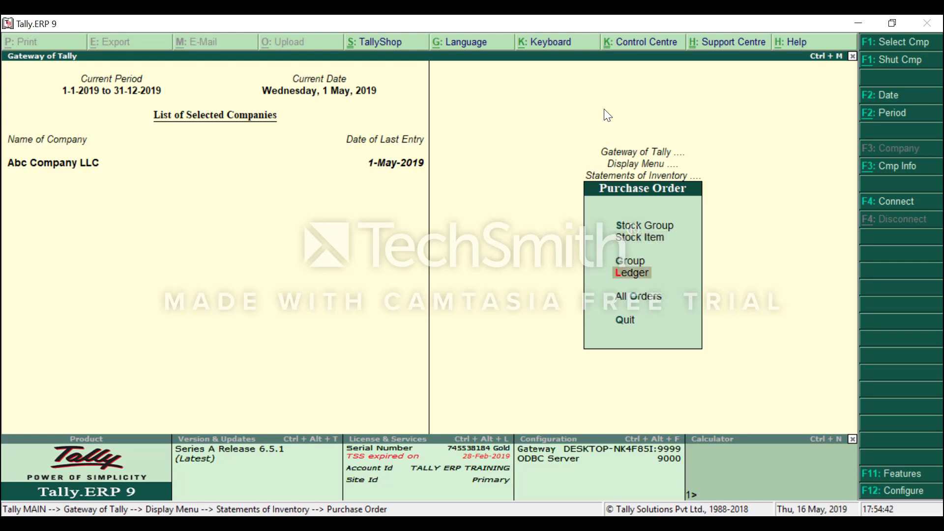
pyautogui.press('Up')
pyautogui.press('Up')
pyautogui.press('Up')
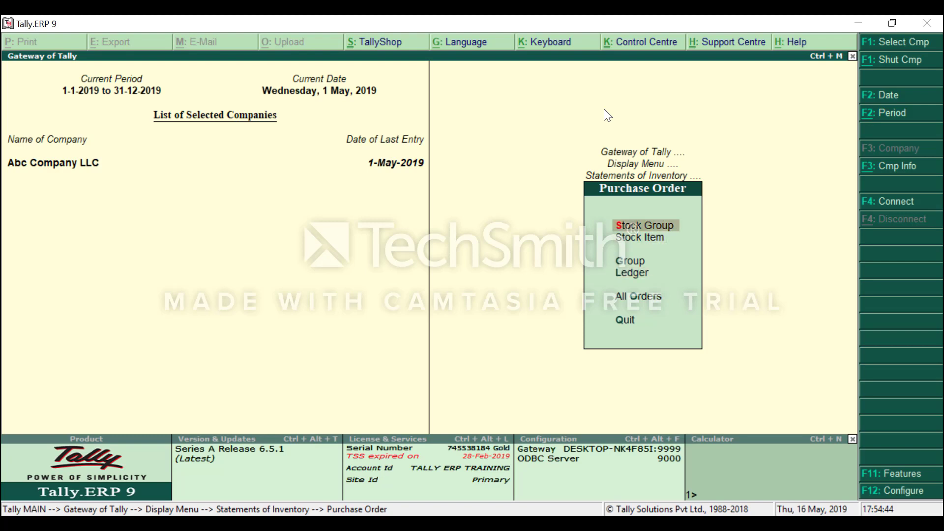
pyautogui.press('Down')
pyautogui.press('Down')
pyautogui.press('Down')
pyautogui.press('Down')
pyautogui.press('Up')
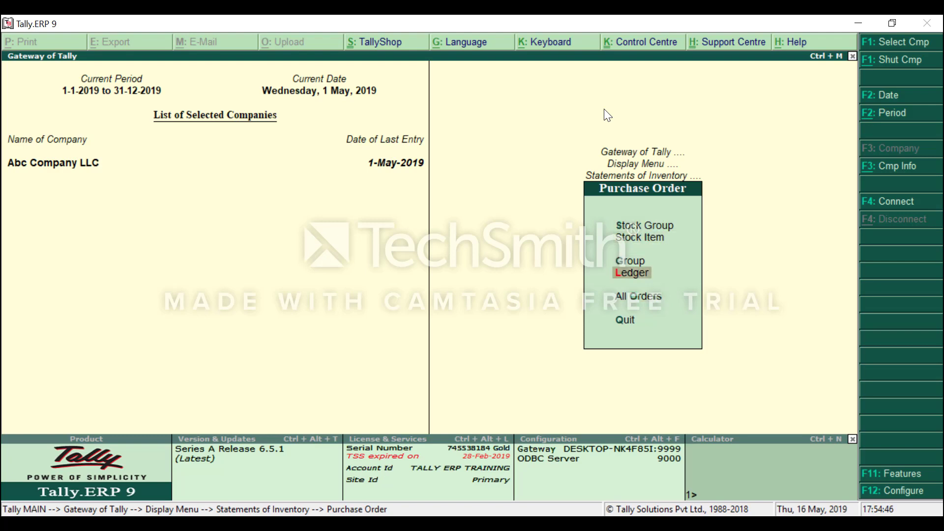
pyautogui.press('Return')
pyautogui.press('Down')
pyautogui.press('Down')
pyautogui.press('Down')
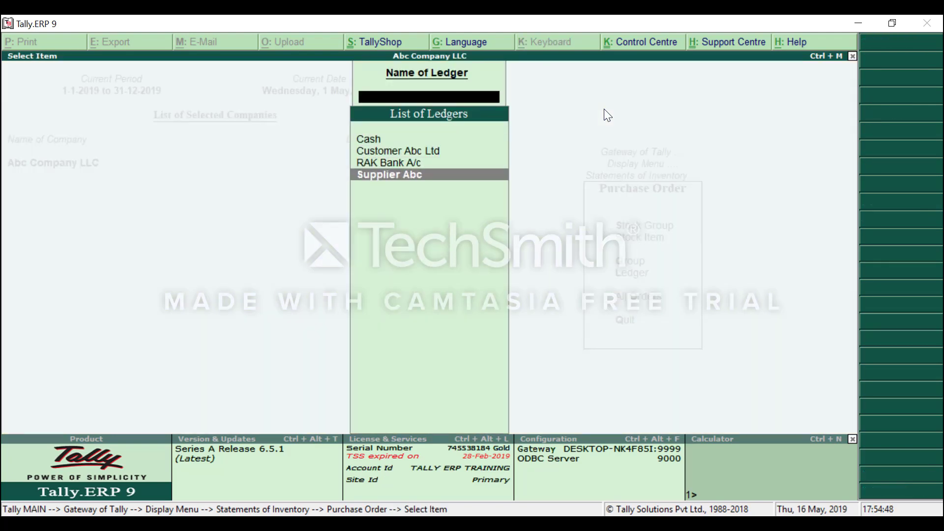
pyautogui.press('Return')
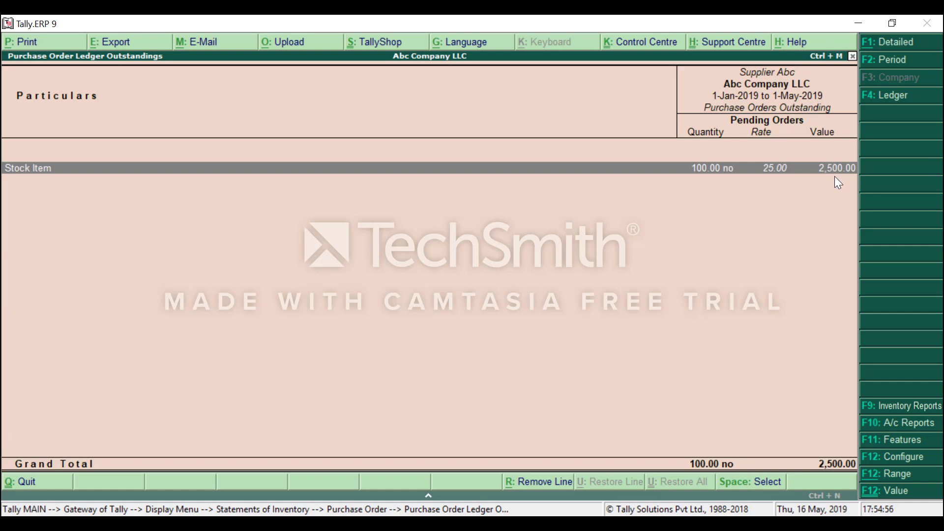
pyautogui.press('Escape')
pyautogui.press('Escape')
pyautogui.press('Escape')
pyautogui.press('Escape')
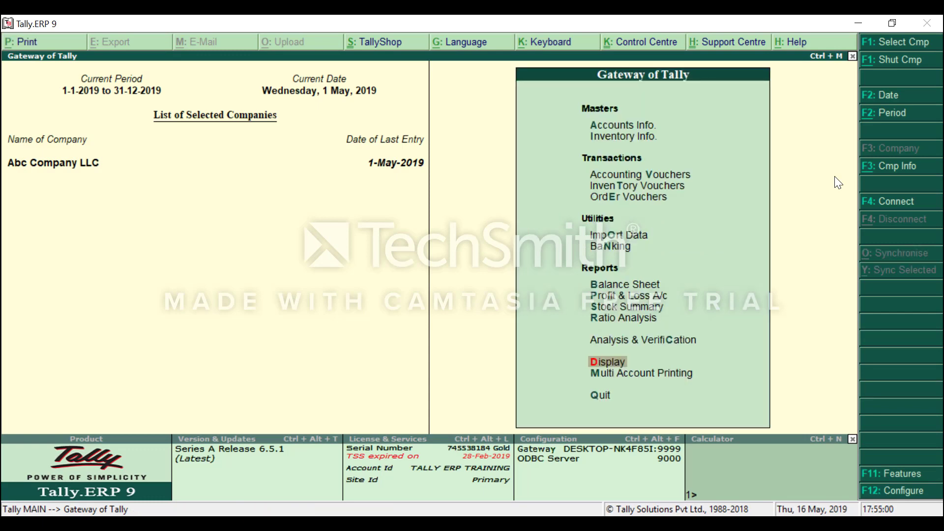
# Start a Receipt Note for Supplier Abc linked to order 009.
pyautogui.press('Down')
pyautogui.press('Down')
pyautogui.press('Down')
pyautogui.press('Down')
pyautogui.press('Down')
pyautogui.press('Down')
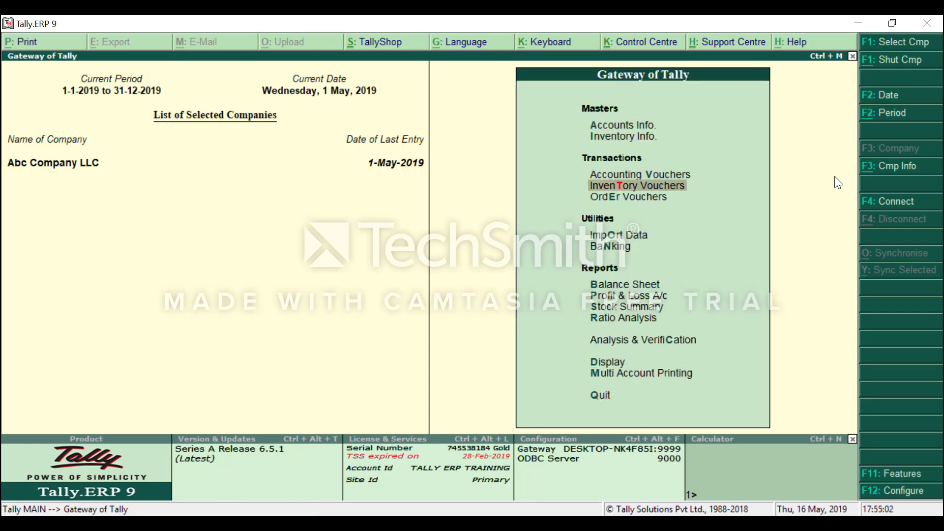
pyautogui.press('Return')
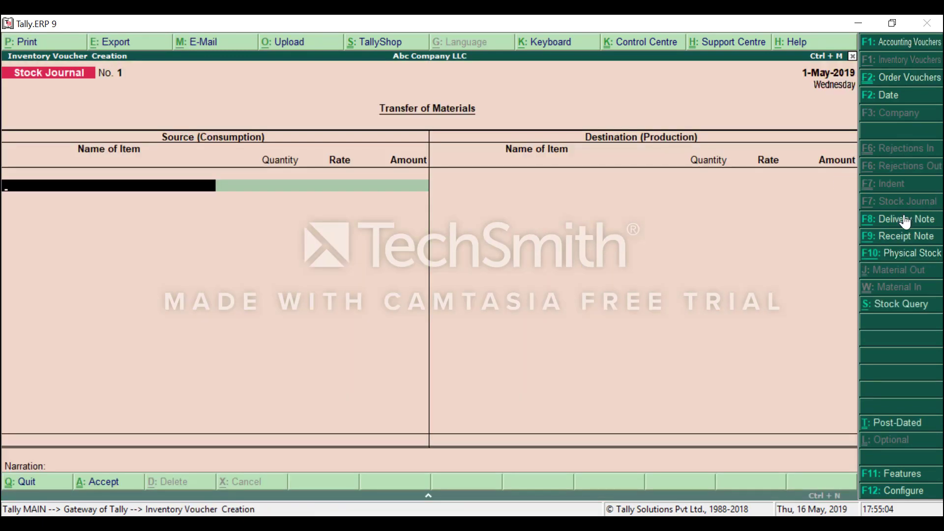
pyautogui.click(898, 236)
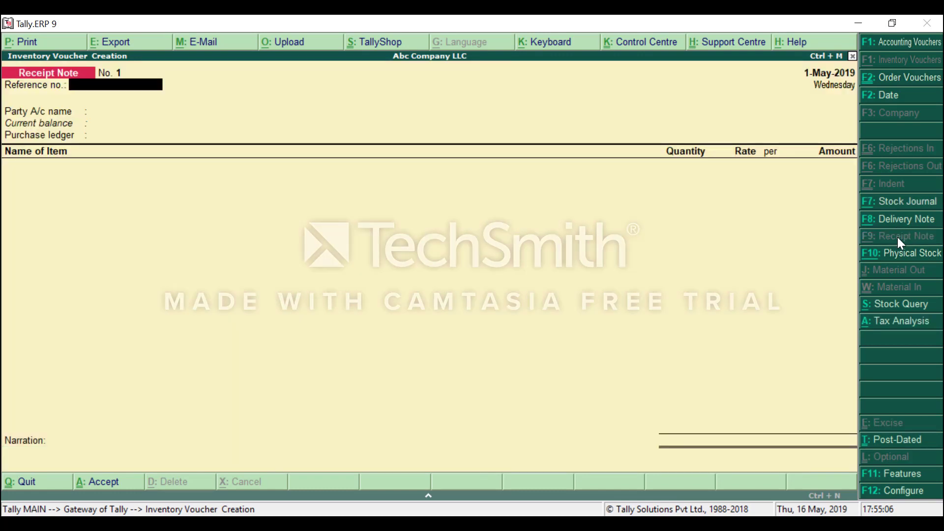
pyautogui.press('Return')
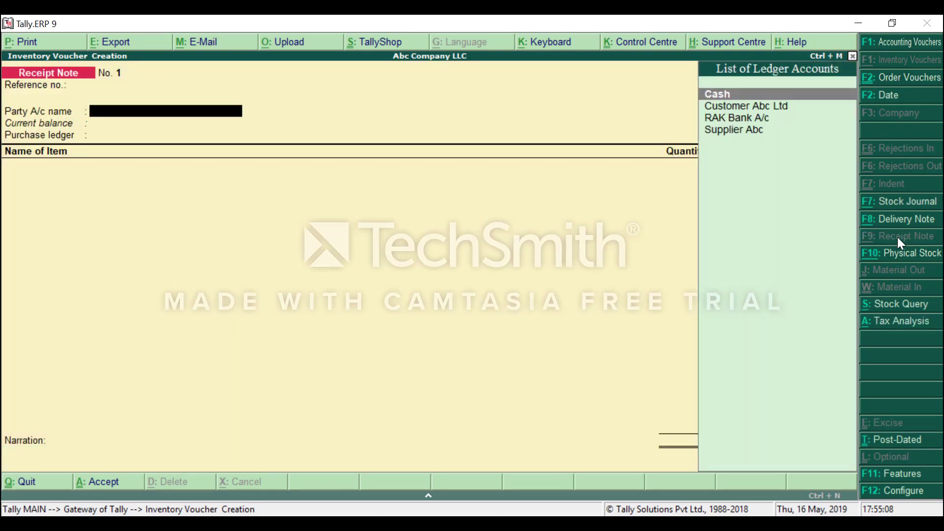
pyautogui.press('Down')
pyautogui.press('Down')
pyautogui.press('Down')
pyautogui.press('Return')
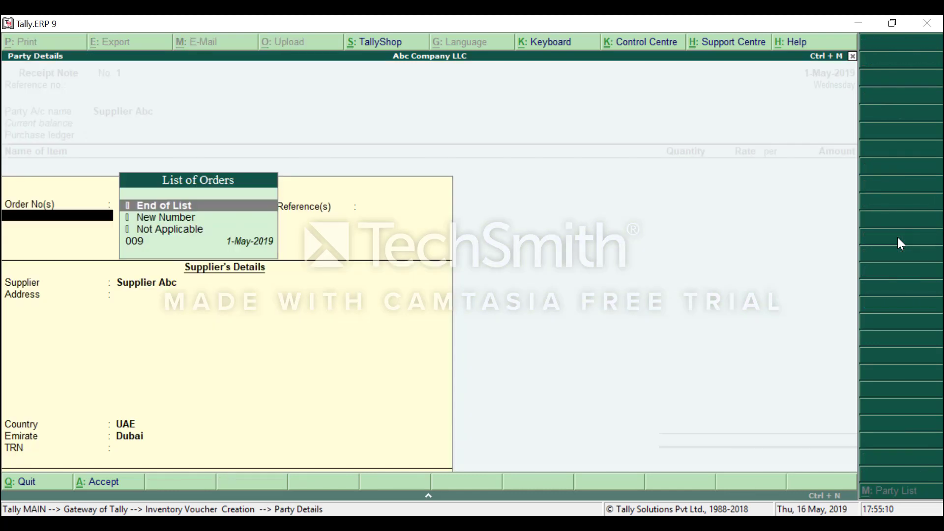
pyautogui.press('Down')
pyautogui.press('Down')
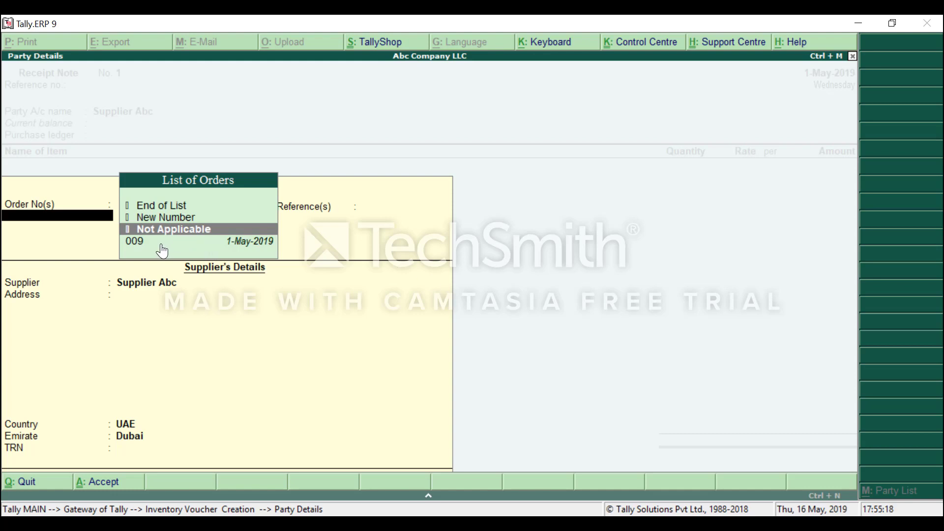
pyautogui.press('Down')
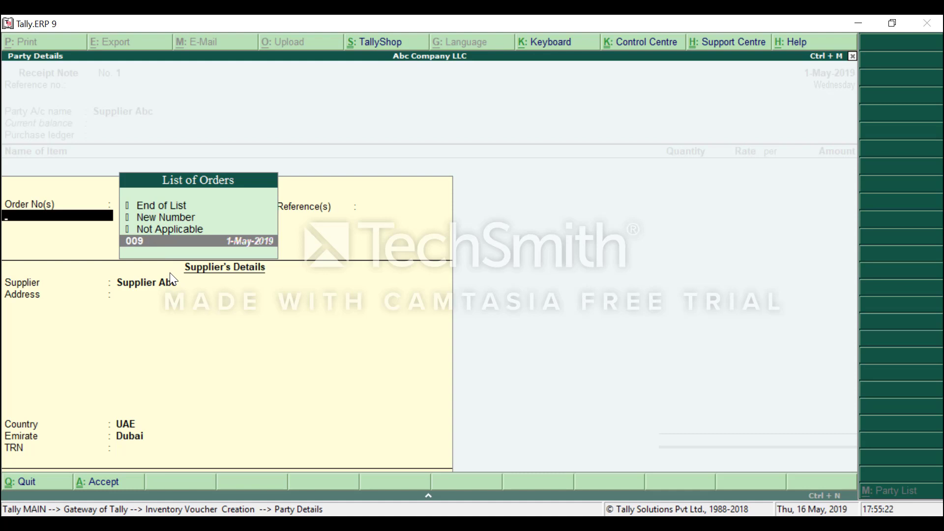
pyautogui.press('Return')
# Accept party details (UAE, Dubai), Purchase A/c and allocations, and save the 2,625.00 receipt.
pyautogui.press('Return')
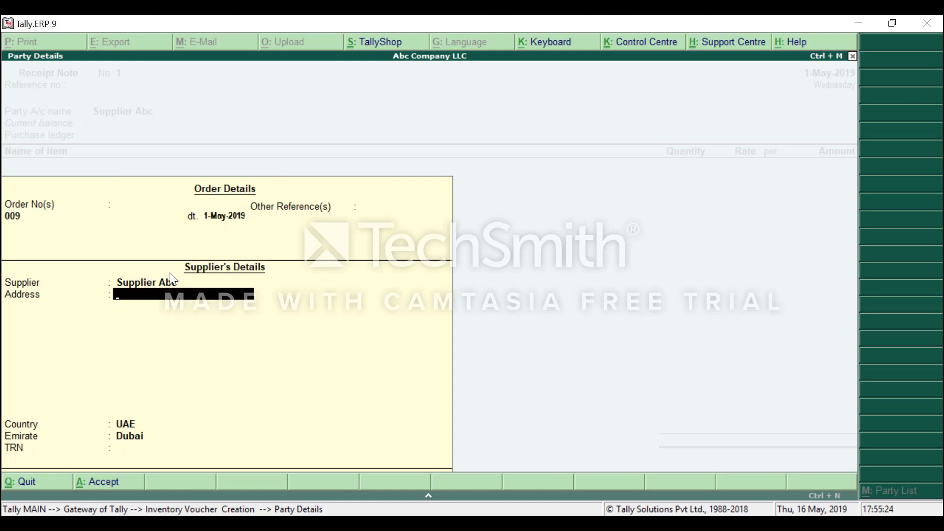
pyautogui.press('Return')
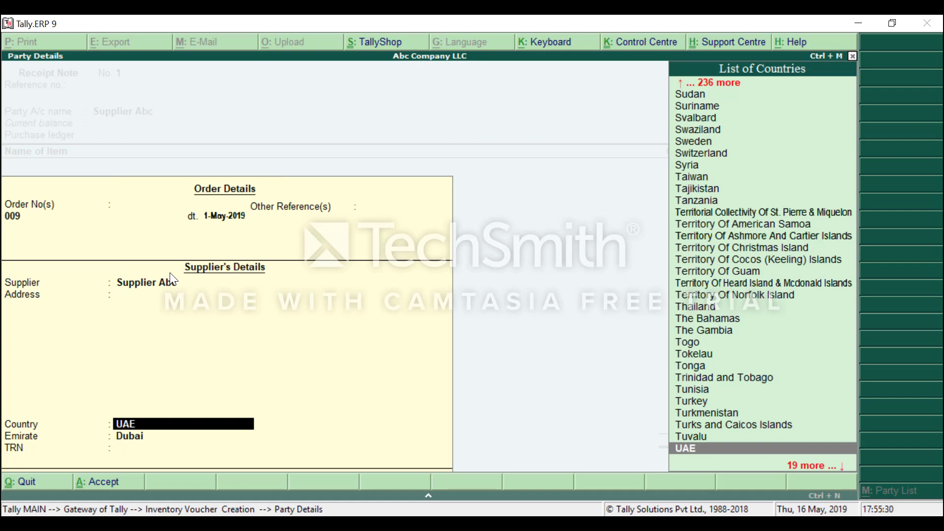
pyautogui.press('Return')
pyautogui.press('Return')
pyautogui.press('Return')
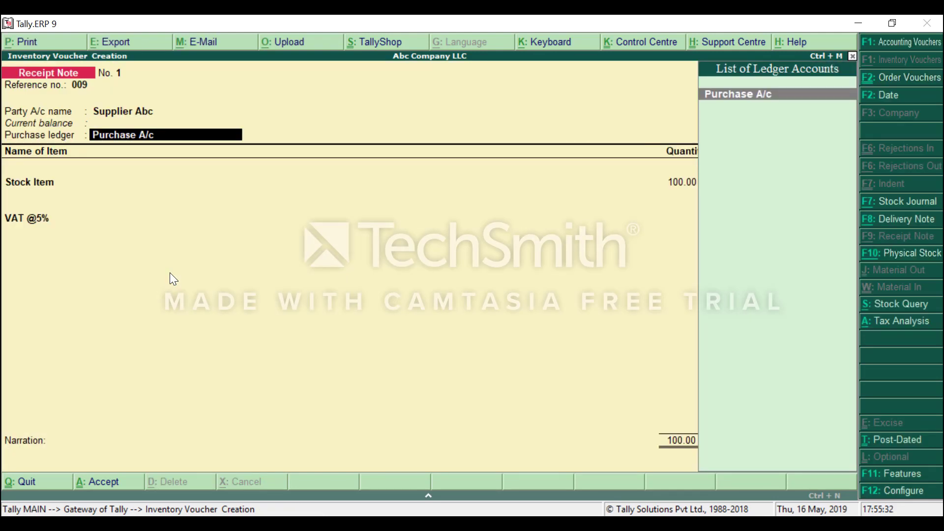
pyautogui.press('Return')
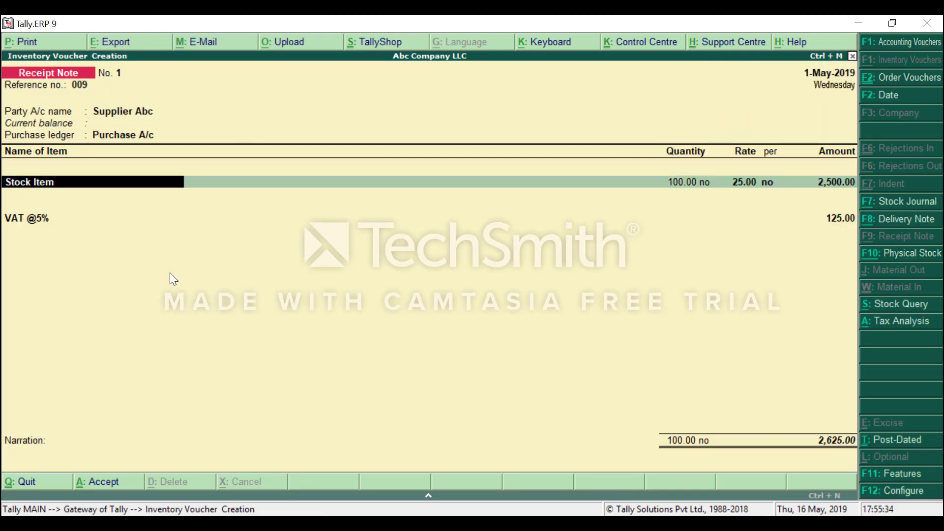
pyautogui.press('Return')
pyautogui.press('Return')
pyautogui.press('Return')
pyautogui.press('Return')
pyautogui.press('Return')
pyautogui.press('Return')
pyautogui.press('Return')
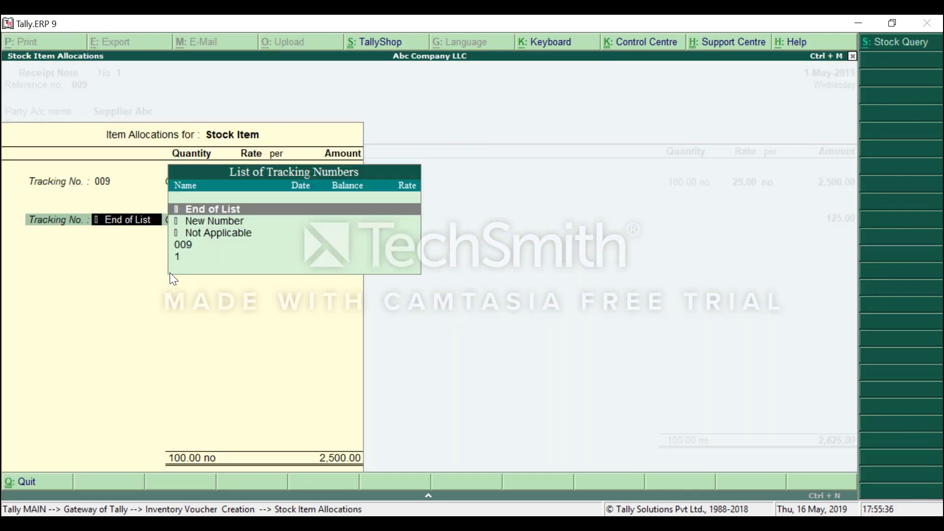
pyautogui.press('Return')
pyautogui.press('Return')
pyautogui.press('Return')
pyautogui.press('Return')
pyautogui.press('Return')
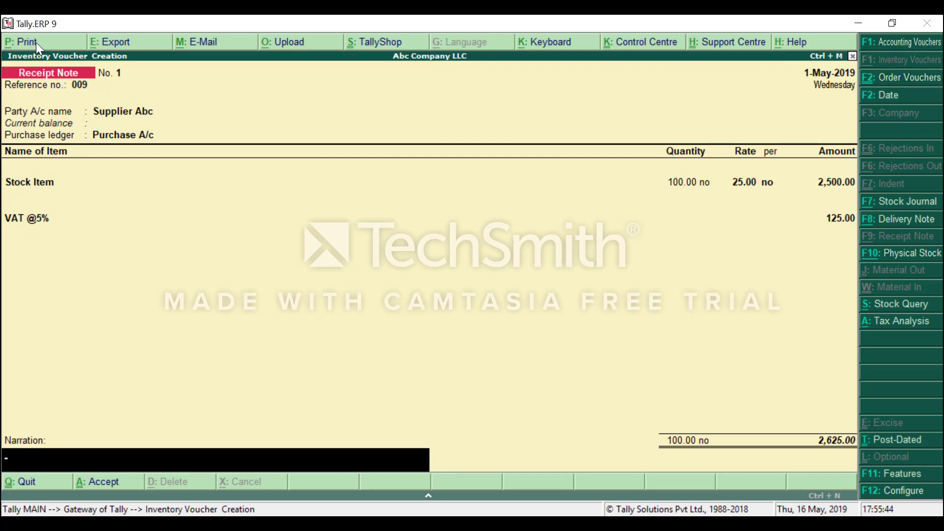
pyautogui.press('Return')
pyautogui.press('Return')
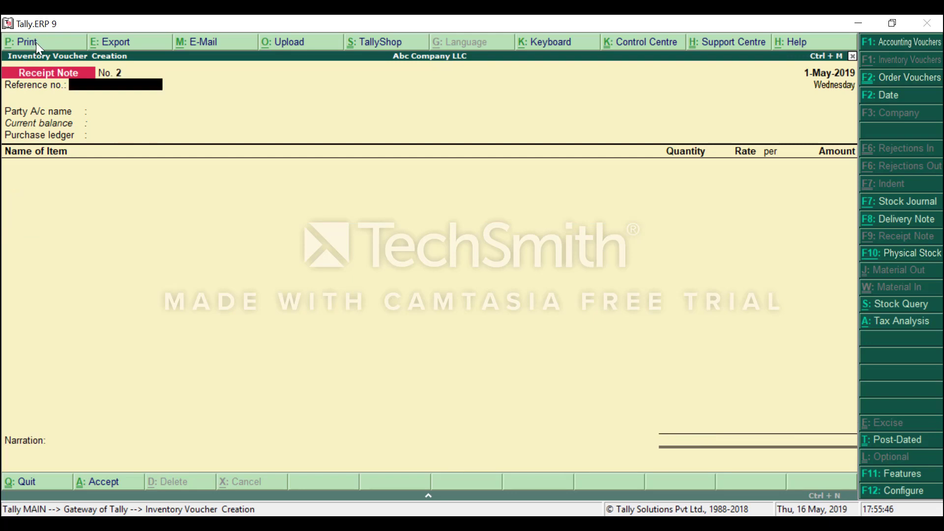
pyautogui.press('Escape')
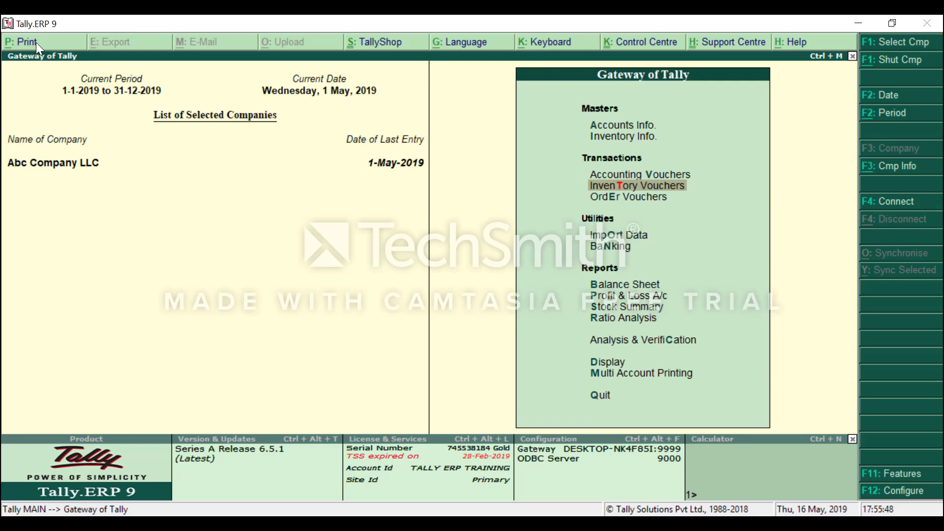
# Navigate to Display > Statements of Inventory > Purchase Order Outstandings.
pyautogui.press('d')
pyautogui.press('Down')
pyautogui.press('Down')
pyautogui.press('Down')
pyautogui.press('Down')
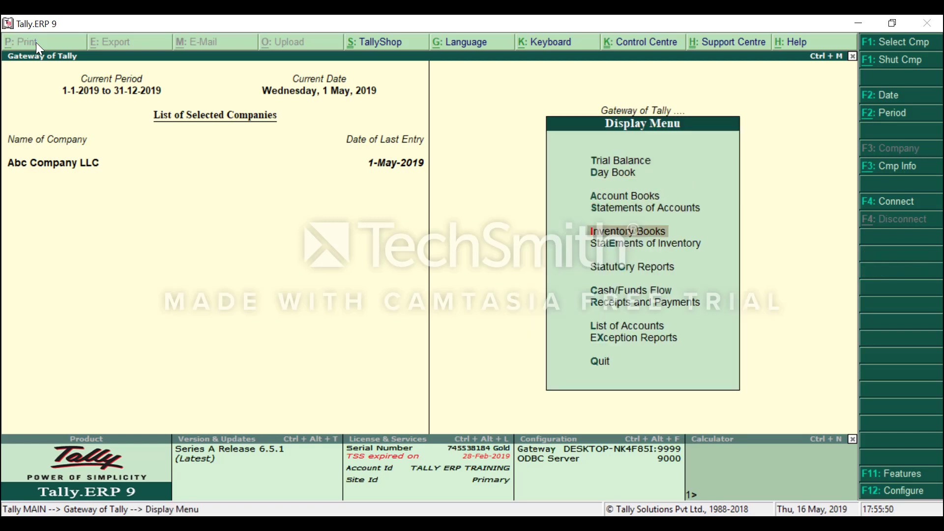
pyautogui.press('Down')
pyautogui.press('Return')
pyautogui.press('Down')
pyautogui.press('Down')
pyautogui.press('Down')
pyautogui.press('Down')
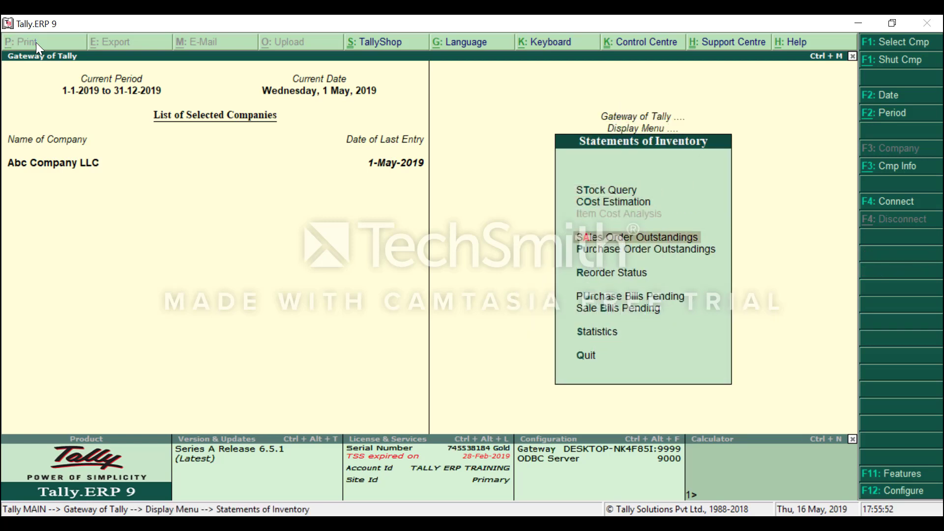
pyautogui.press('Up')
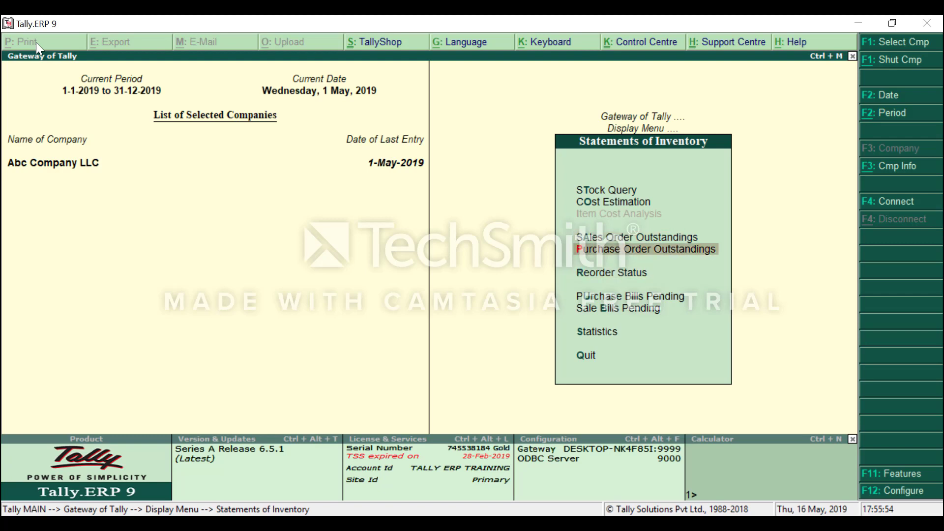
pyautogui.press('Return')
# View Customer Abc Ltd's outstanding orders by ledger, finding none pending.
pyautogui.press('Down')
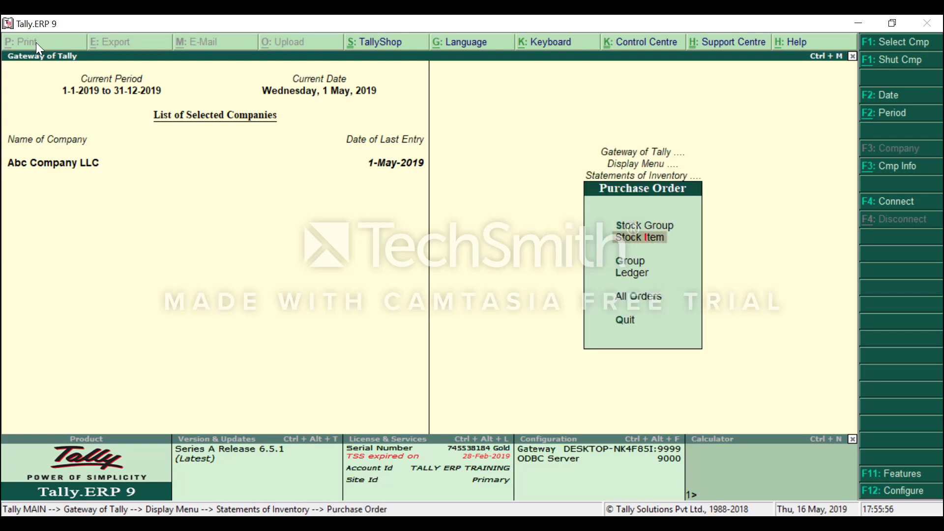
pyautogui.press('Down')
pyautogui.press('Down')
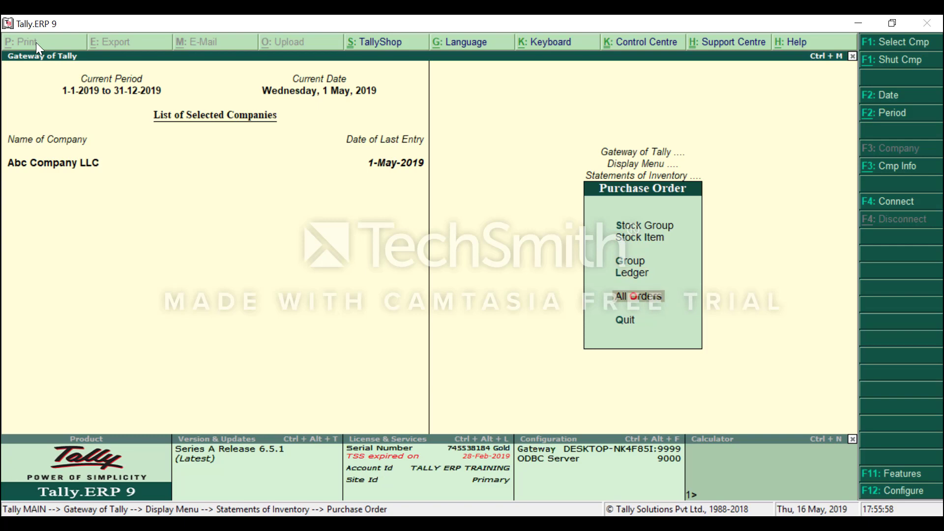
pyautogui.press('Up')
pyautogui.press('Return')
pyautogui.press('Down')
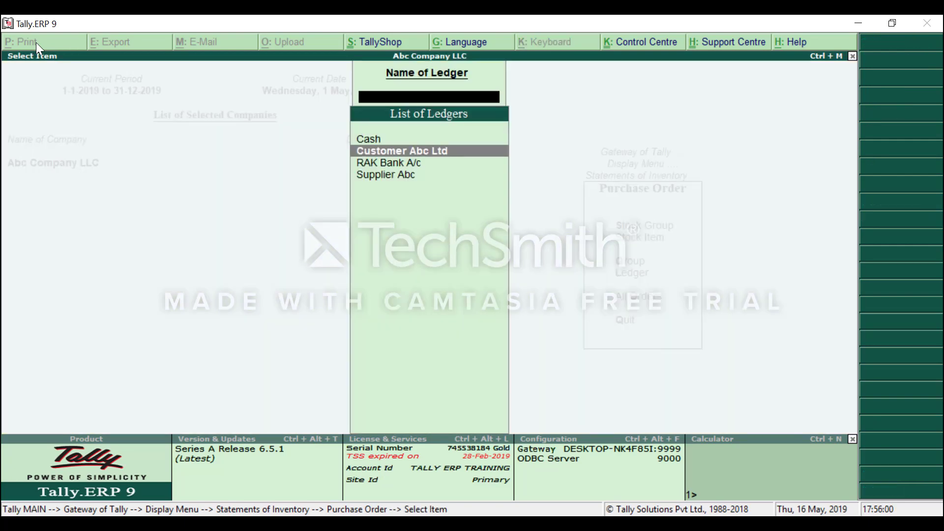
pyautogui.press('Return')
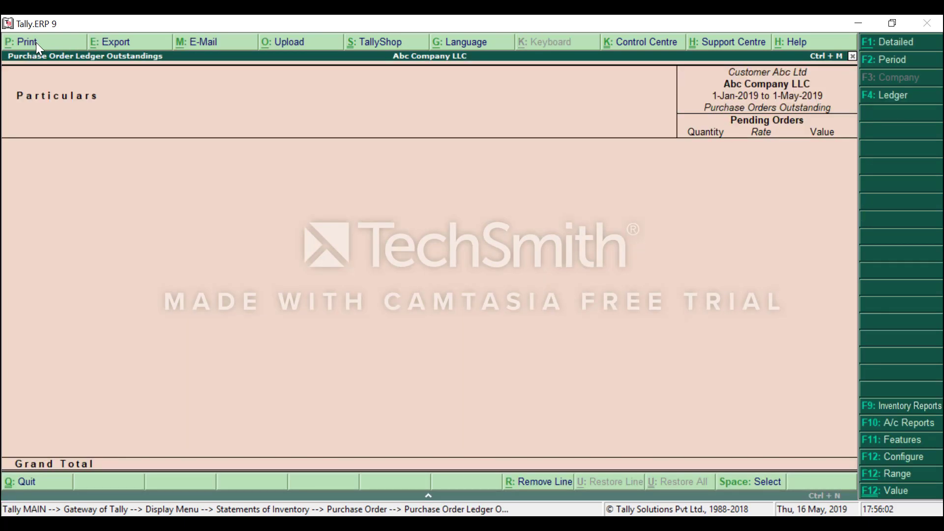
pyautogui.press('Escape')
pyautogui.press('Escape')
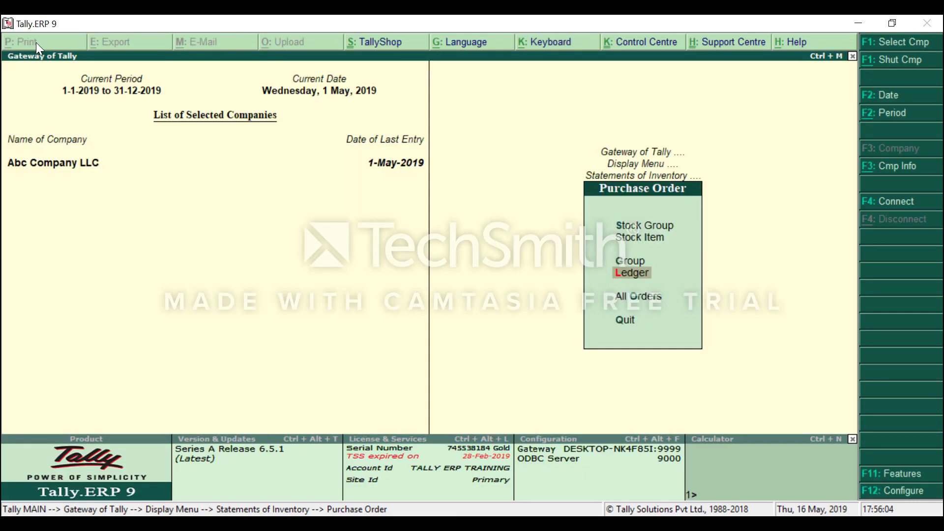
pyautogui.press('Escape')
pyautogui.press('Down')
pyautogui.press('Down')
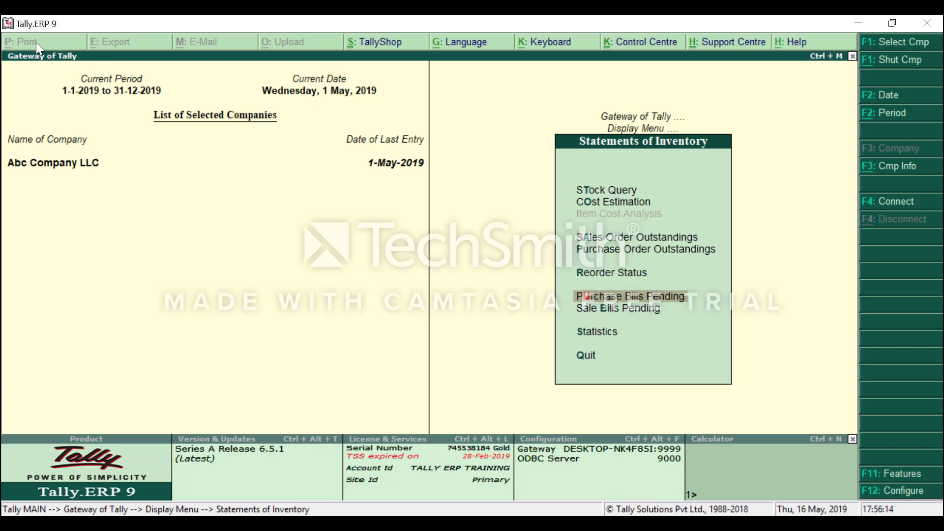
# Review Purchase Bills Pending: order 009's 100 Stock Item, 2,500.00, received but unbilled.
pyautogui.press('Return')
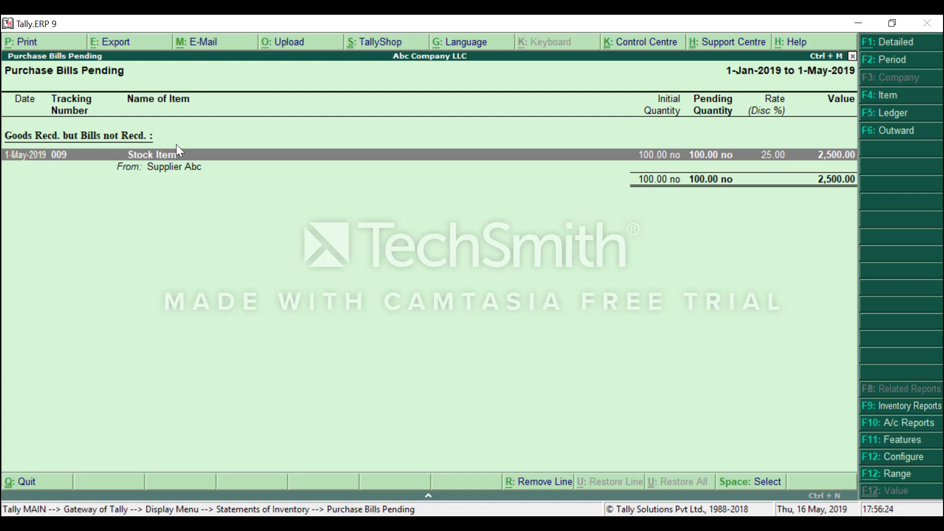
pyautogui.press('Escape')
pyautogui.press('Escape')
pyautogui.press('Escape')
pyautogui.press('Down')
pyautogui.press('Down')
pyautogui.press('Down')
pyautogui.press('Down')
pyautogui.press('Down')
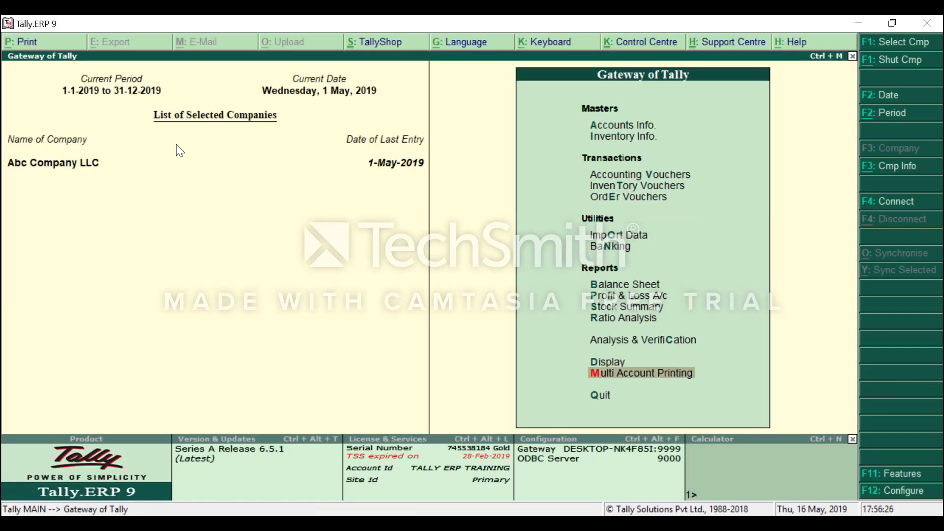
# Start a Purchase voucher with Supplier Abc as the party.
pyautogui.press('Return')
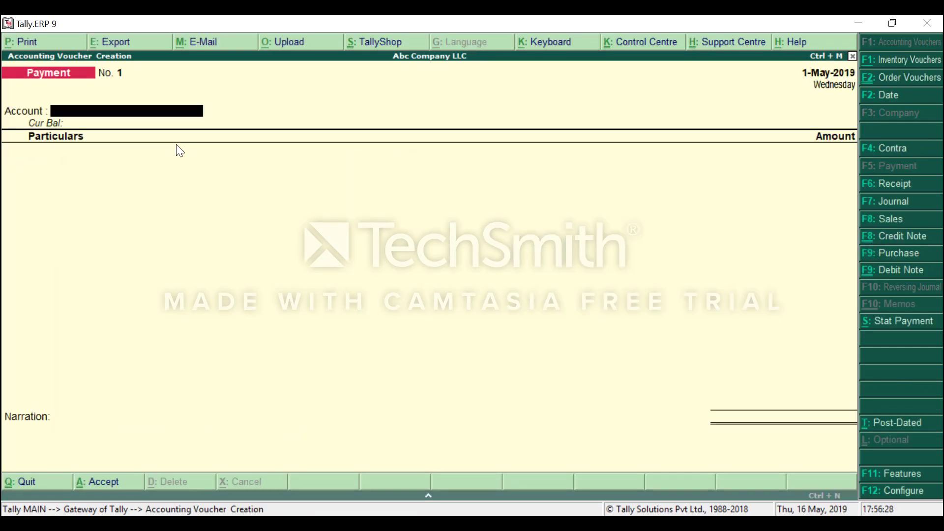
pyautogui.click(900, 256)
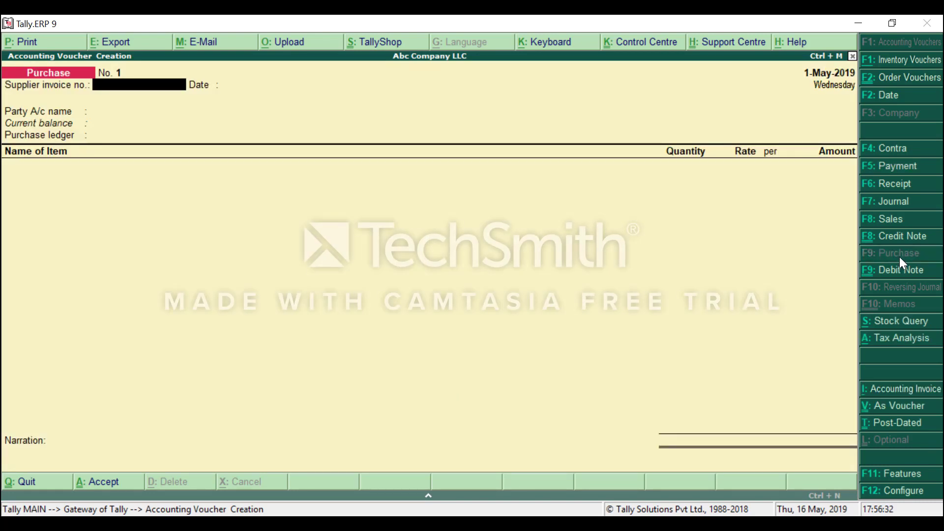
pyautogui.press('Return')
pyautogui.press('Return')
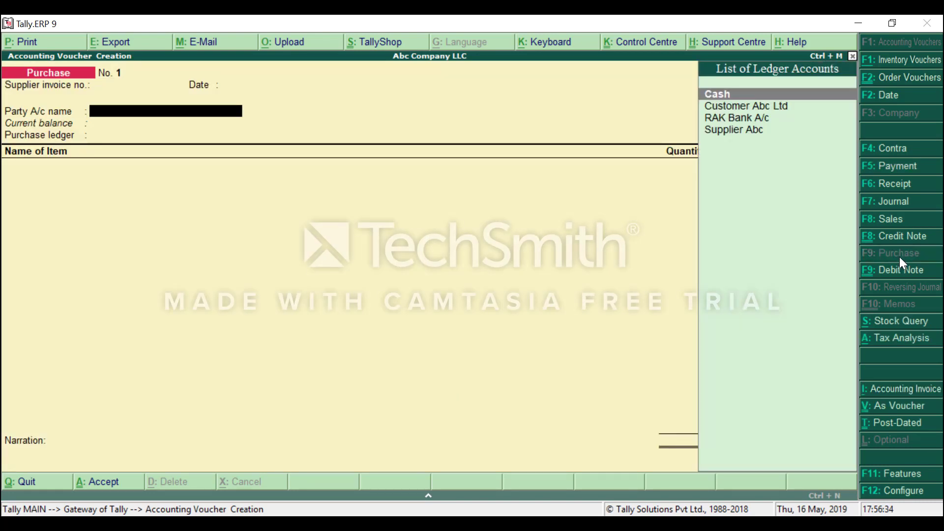
pyautogui.press('Down')
pyautogui.press('Down')
pyautogui.press('Down')
pyautogui.press('Return')
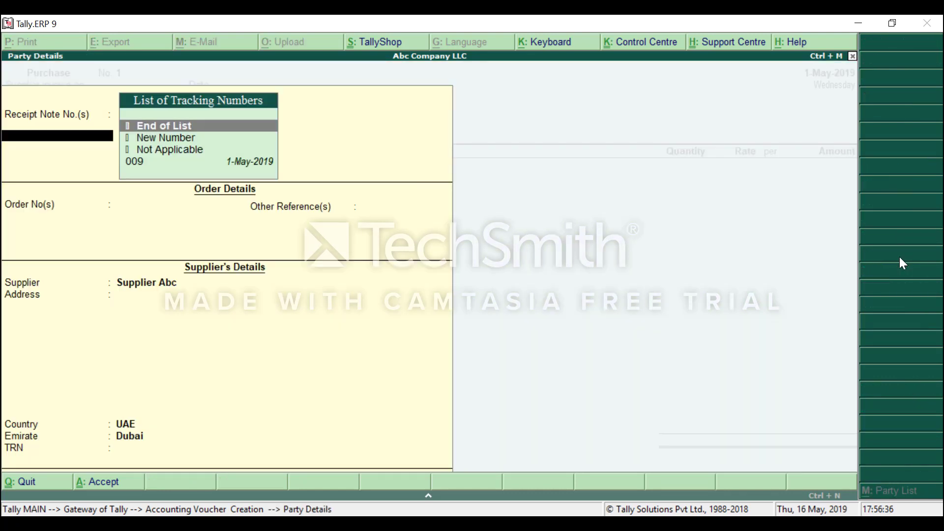
# Bill against receipt note 009 and save the 2,625.00 voucher with Ctrl+A.
pyautogui.press('Down')
pyautogui.press('Down')
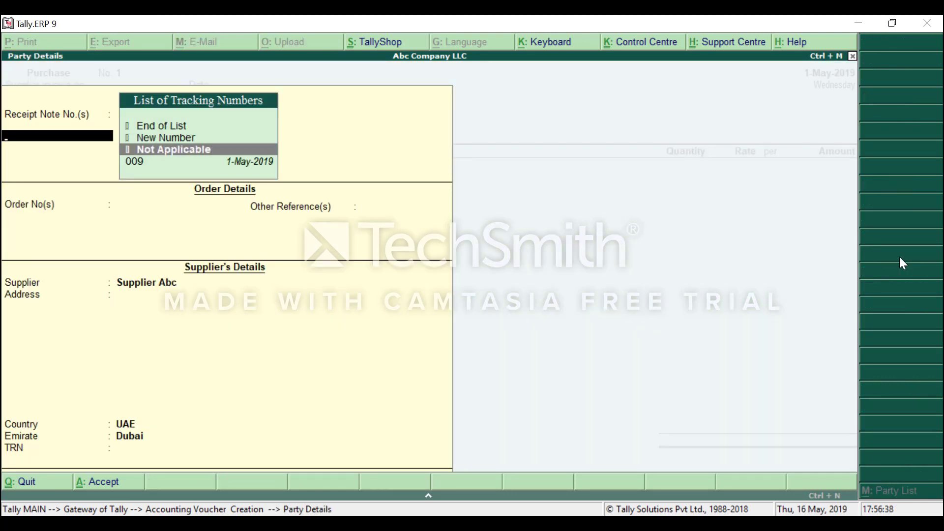
pyautogui.press('Down')
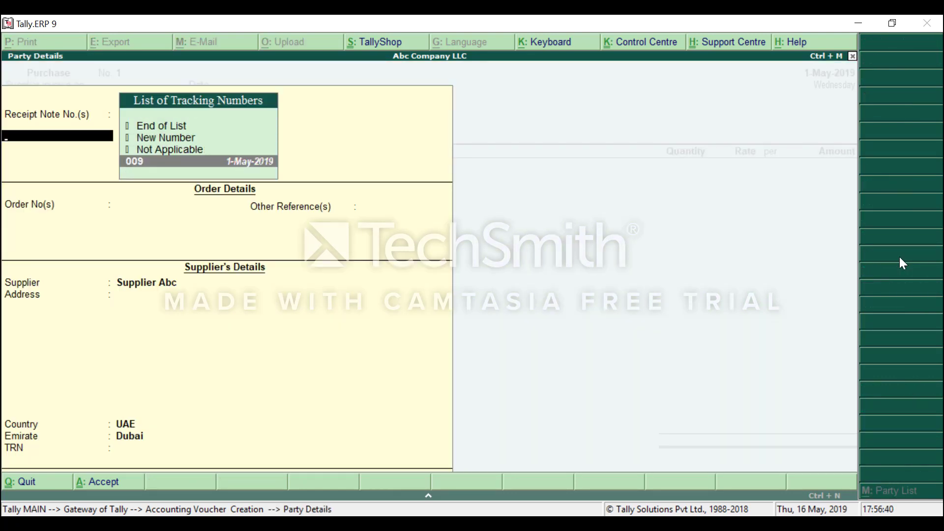
pyautogui.press('Return')
pyautogui.press('Return')
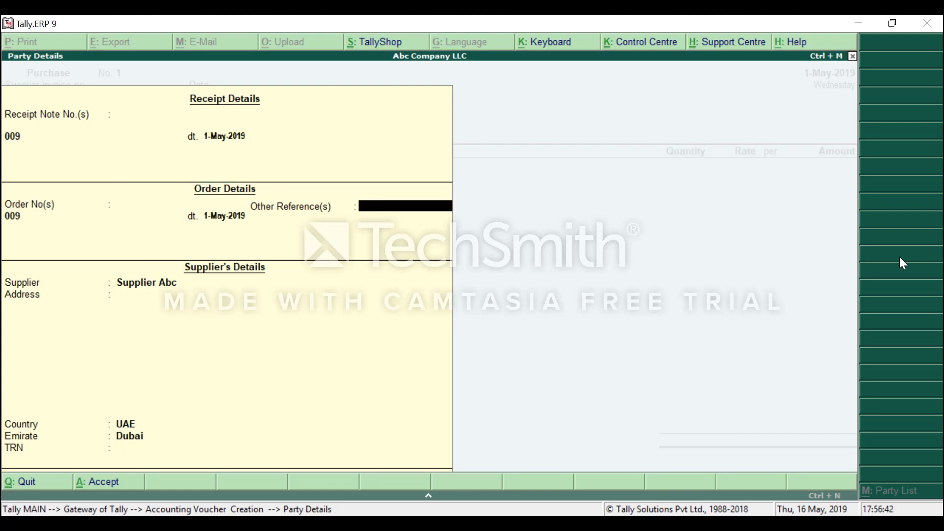
pyautogui.press('Return')
pyautogui.press('Return')
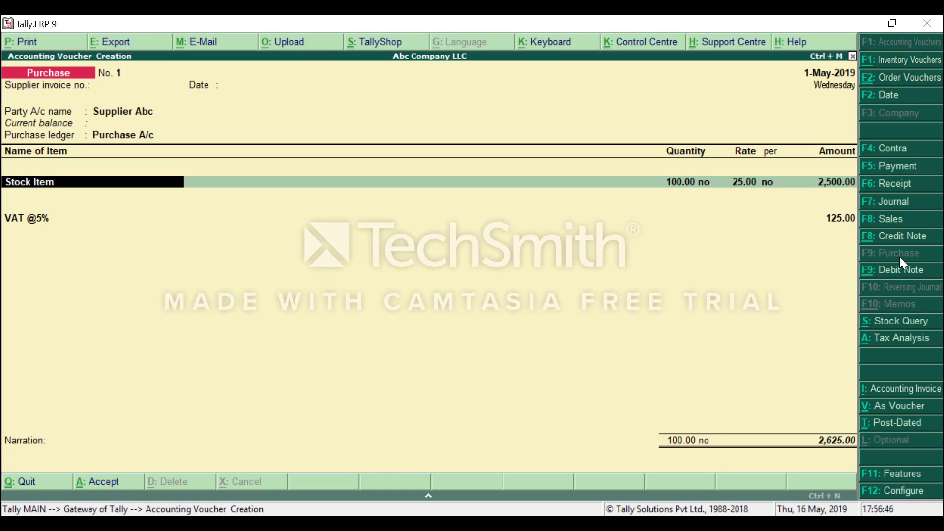
pyautogui.hotkey('ctrl', 'a')
pyautogui.press('Escape')
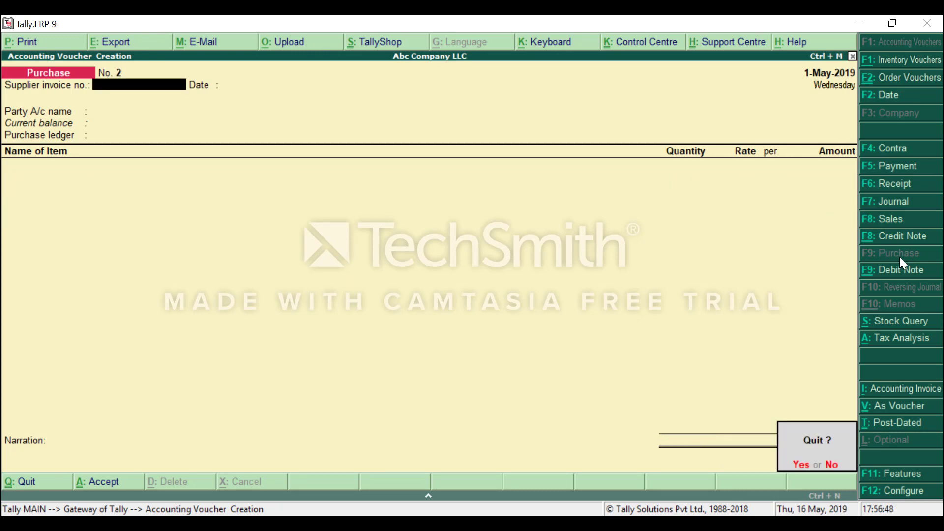
# Quit voucher entry and glance at the Statements of Accounts list.
pyautogui.press('y')
pyautogui.press('d')
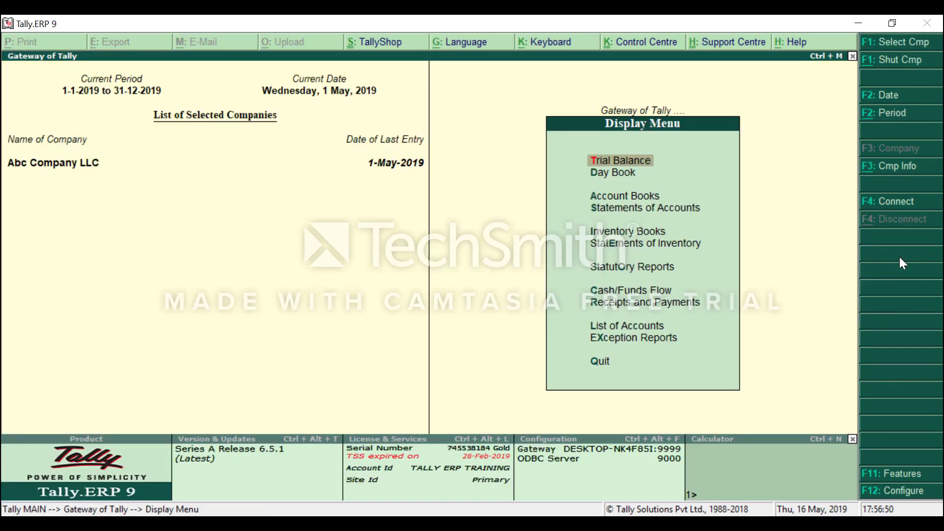
pyautogui.press('s')
pyautogui.press('Down')
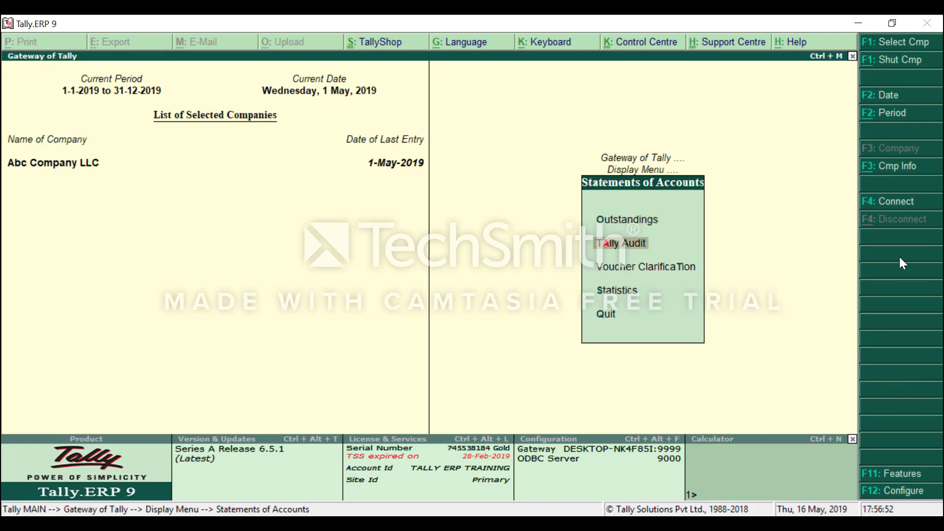
pyautogui.press('Escape')
# Open Purchase Bills Pending under Statements of Inventory and confirm it is empty.
pyautogui.press('Down')
pyautogui.press('Down')
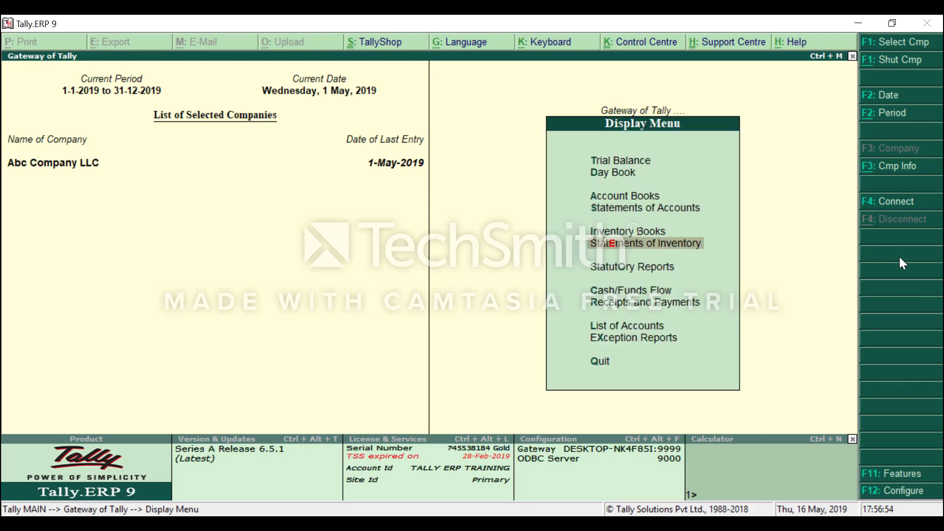
pyautogui.press('Return')
pyautogui.press('p')
pyautogui.press('u')
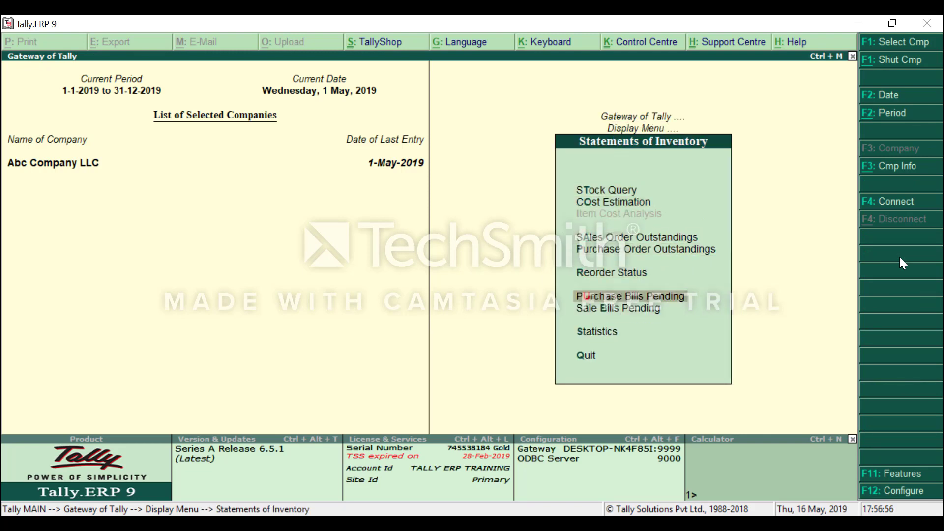
pyautogui.press('Return')
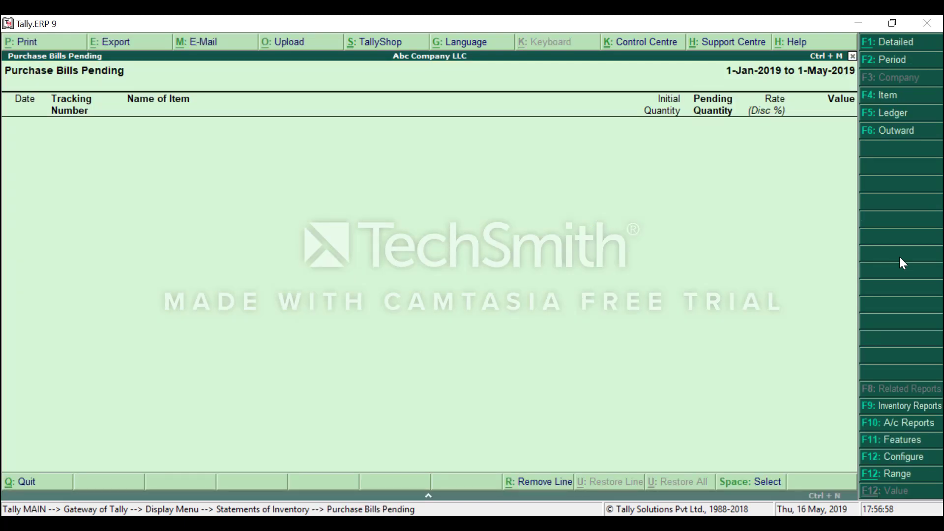
pyautogui.press('Escape')
pyautogui.press('Escape')
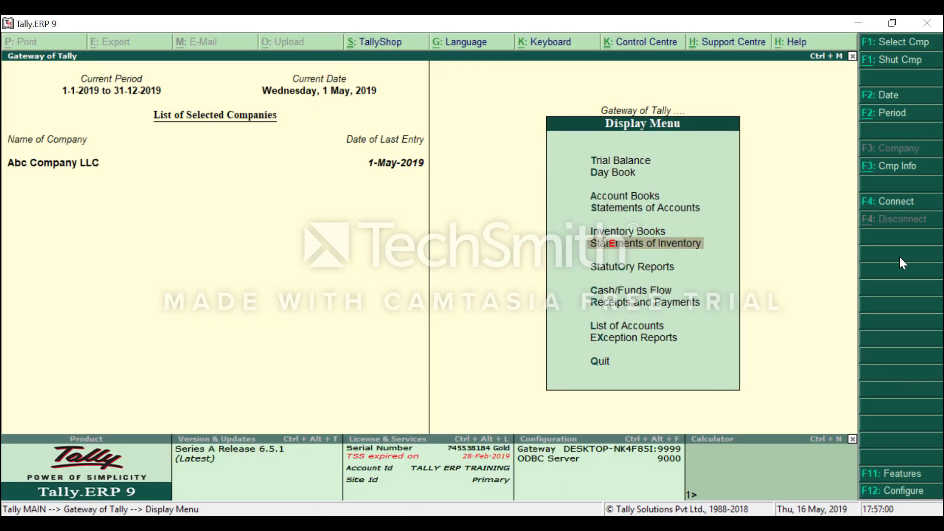
pyautogui.press('Escape')
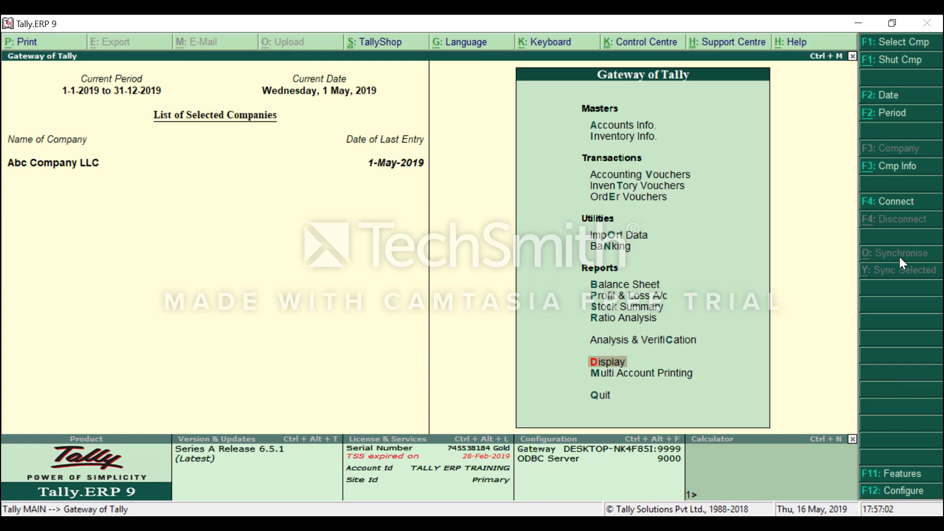
# Go to Display > Statements of Accounts > Outstandings.
pyautogui.press('Return')
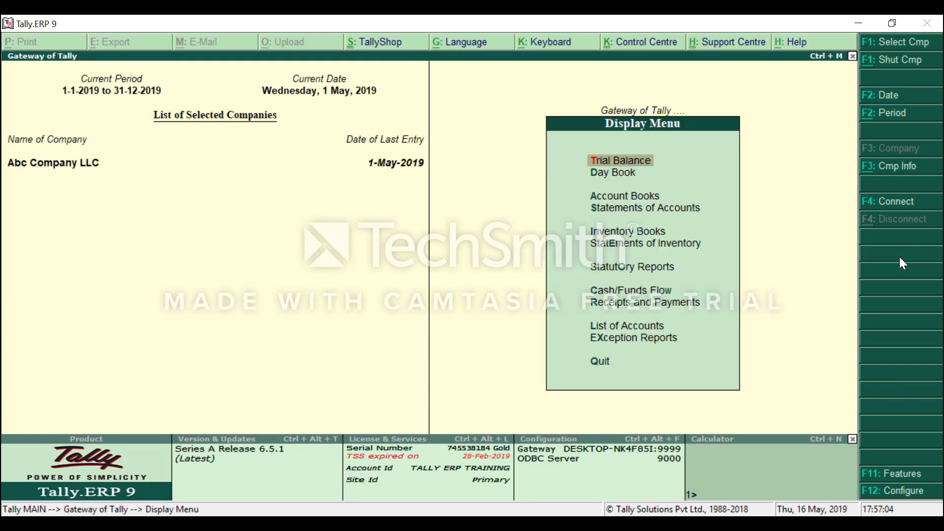
pyautogui.press('Down')
pyautogui.press('Down')
pyautogui.press('Down')
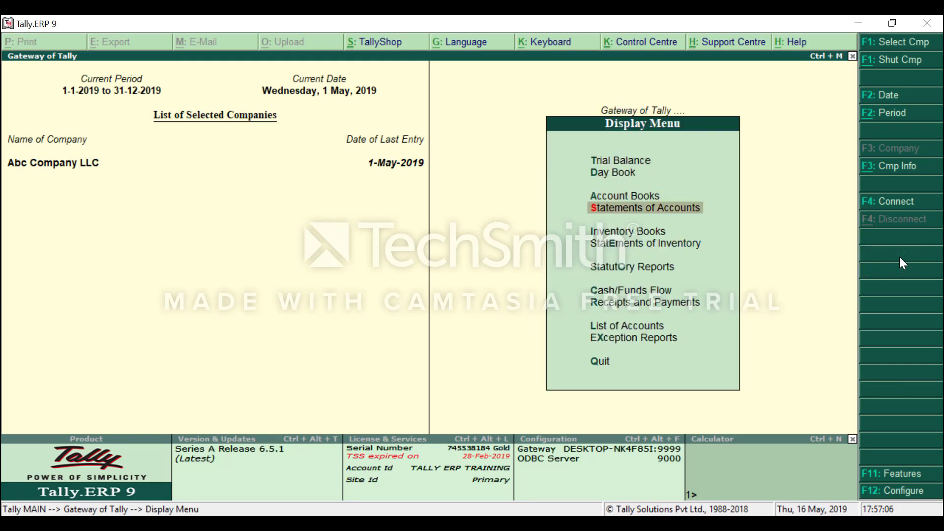
pyautogui.press('Return')
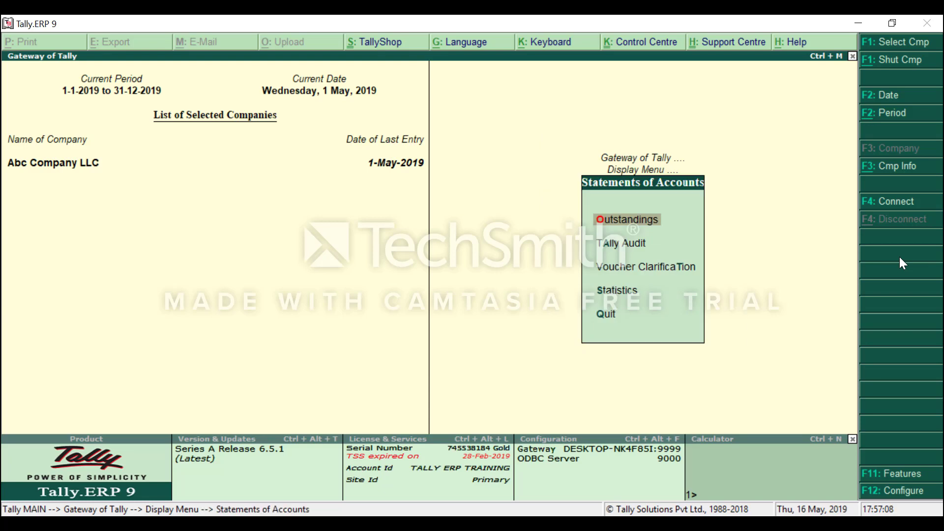
pyautogui.press('Return')
pyautogui.press('Down')
# Open Bills Payable with Supplier Abc's 2,625.00 bill and inspect Purchase No. 1 behind it.
pyautogui.press('Return')
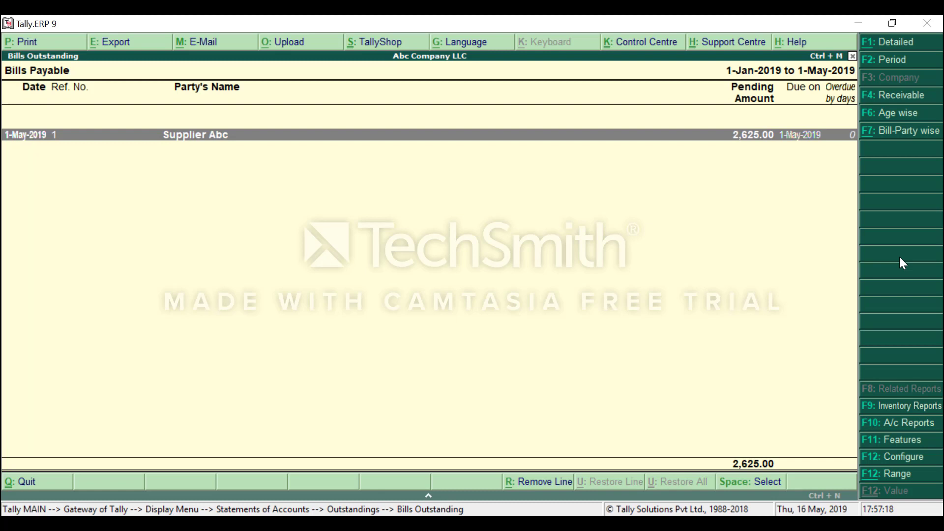
pyautogui.hotkey('shift', 'Return')
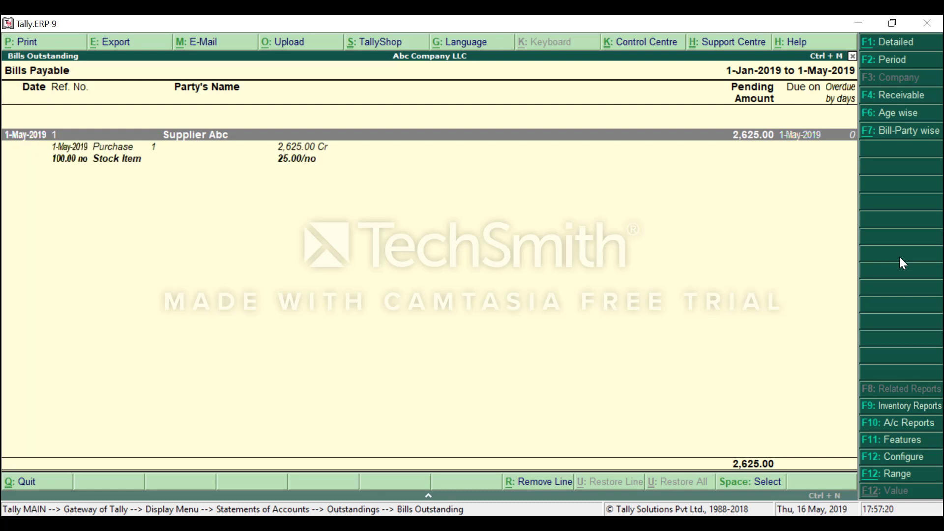
pyautogui.press('Down')
pyautogui.press('Return')
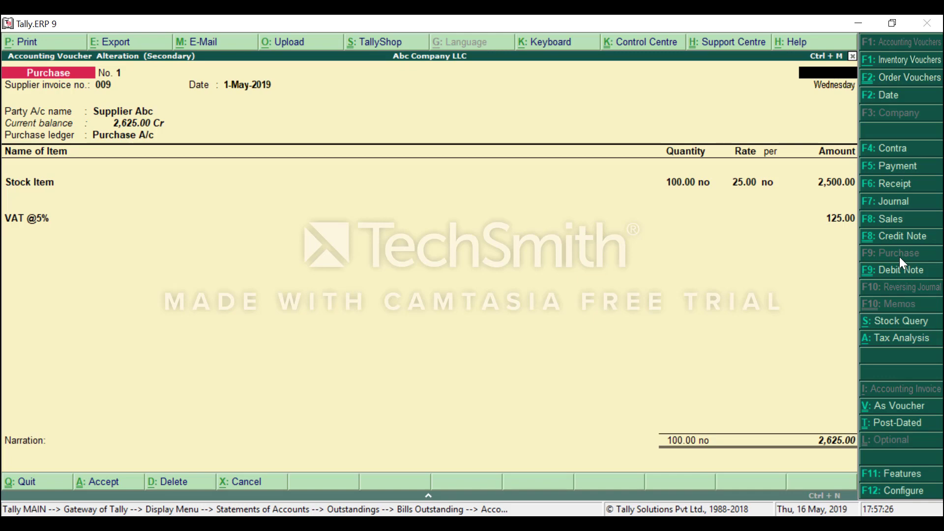
pyautogui.press('Escape')
pyautogui.press('Escape')
pyautogui.press('Escape')
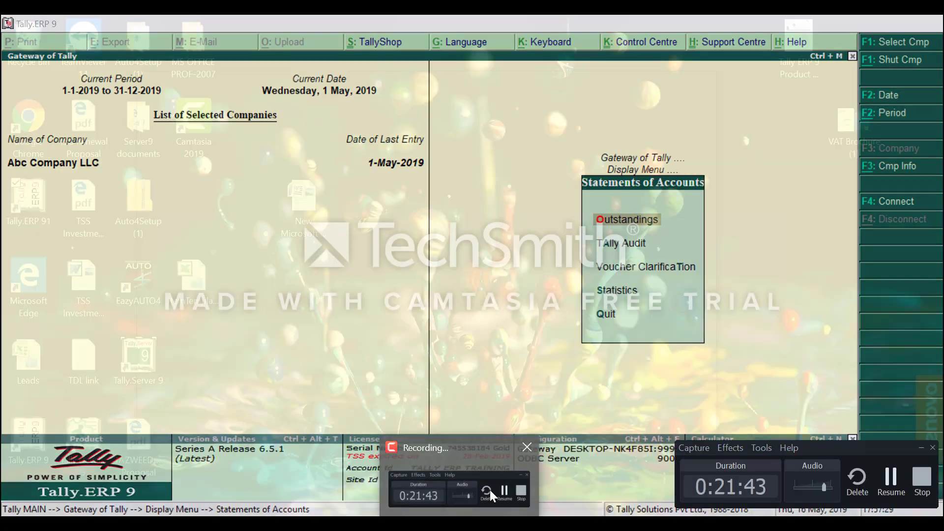
# Back out of the accounts statements to Abc Company LLC's Gateway of Tally.
pyautogui.click(490, 490)
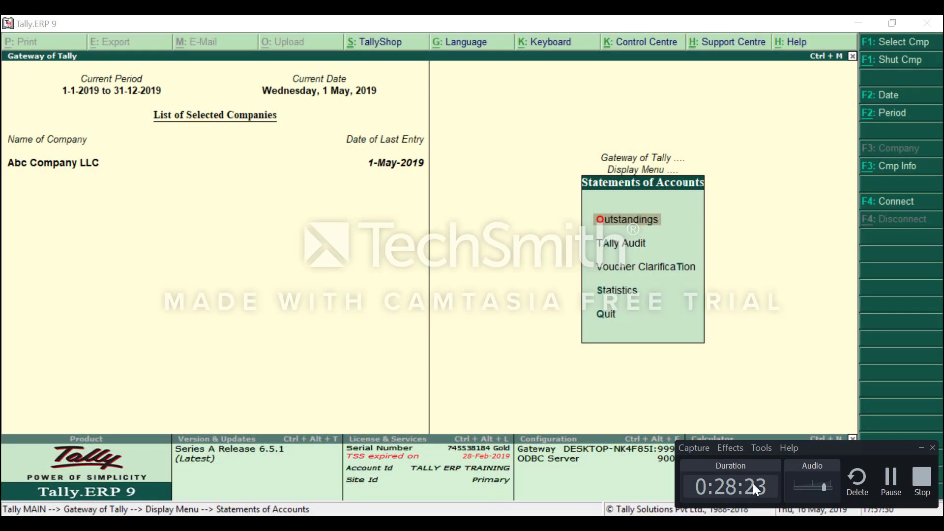
pyautogui.click(884, 489)
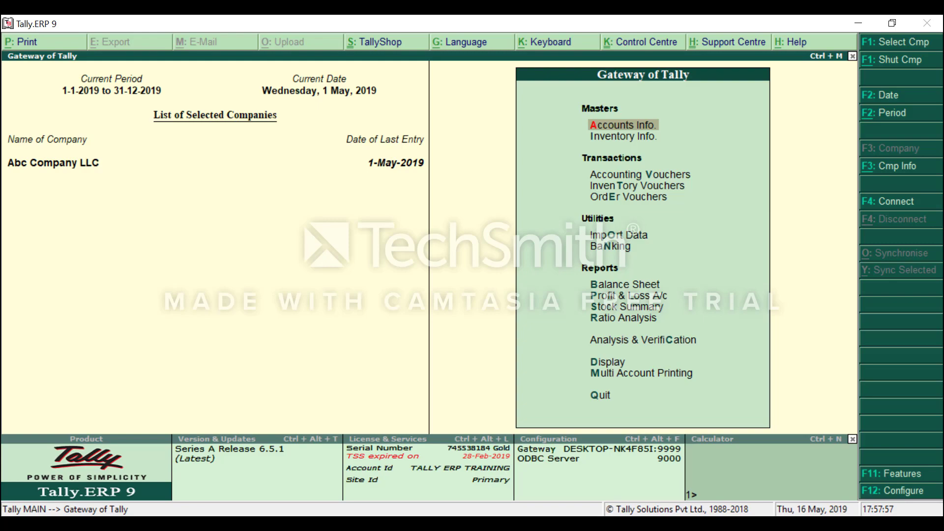
pyautogui.moveTo(460, 524)
pyautogui.moveTo(464, 450)
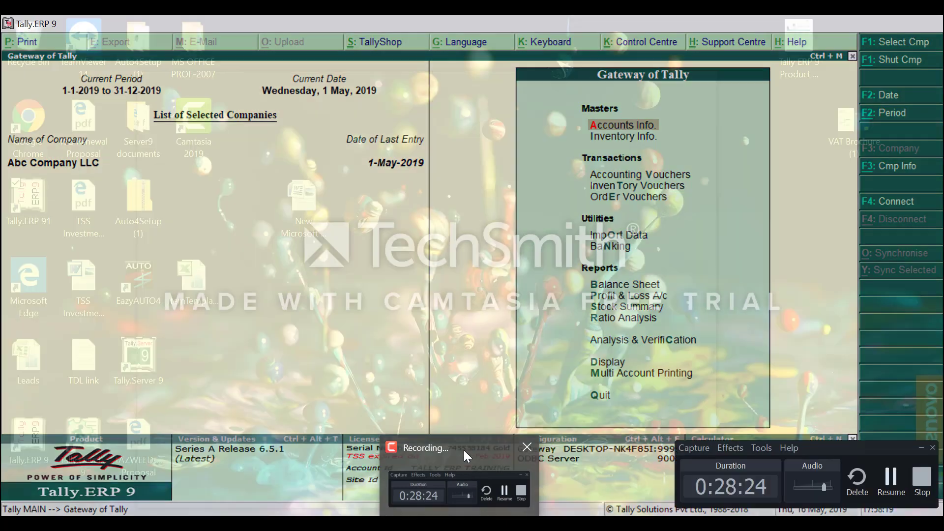